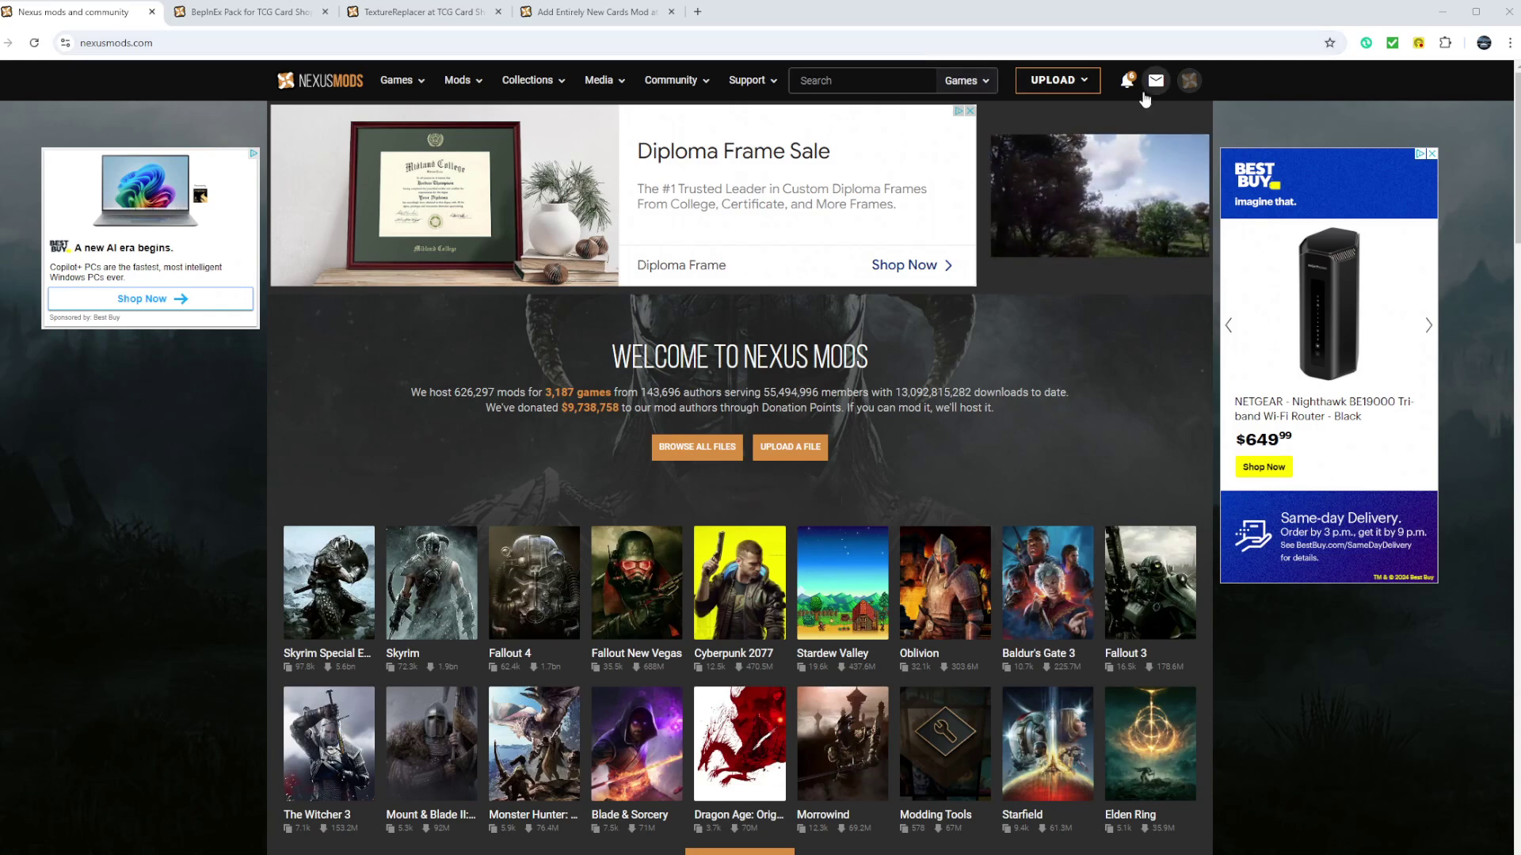
Open the search category dropdown beside the search box on the Nexus Mods home page.
{"action": "left_click", "coordinate": [982, 84]}
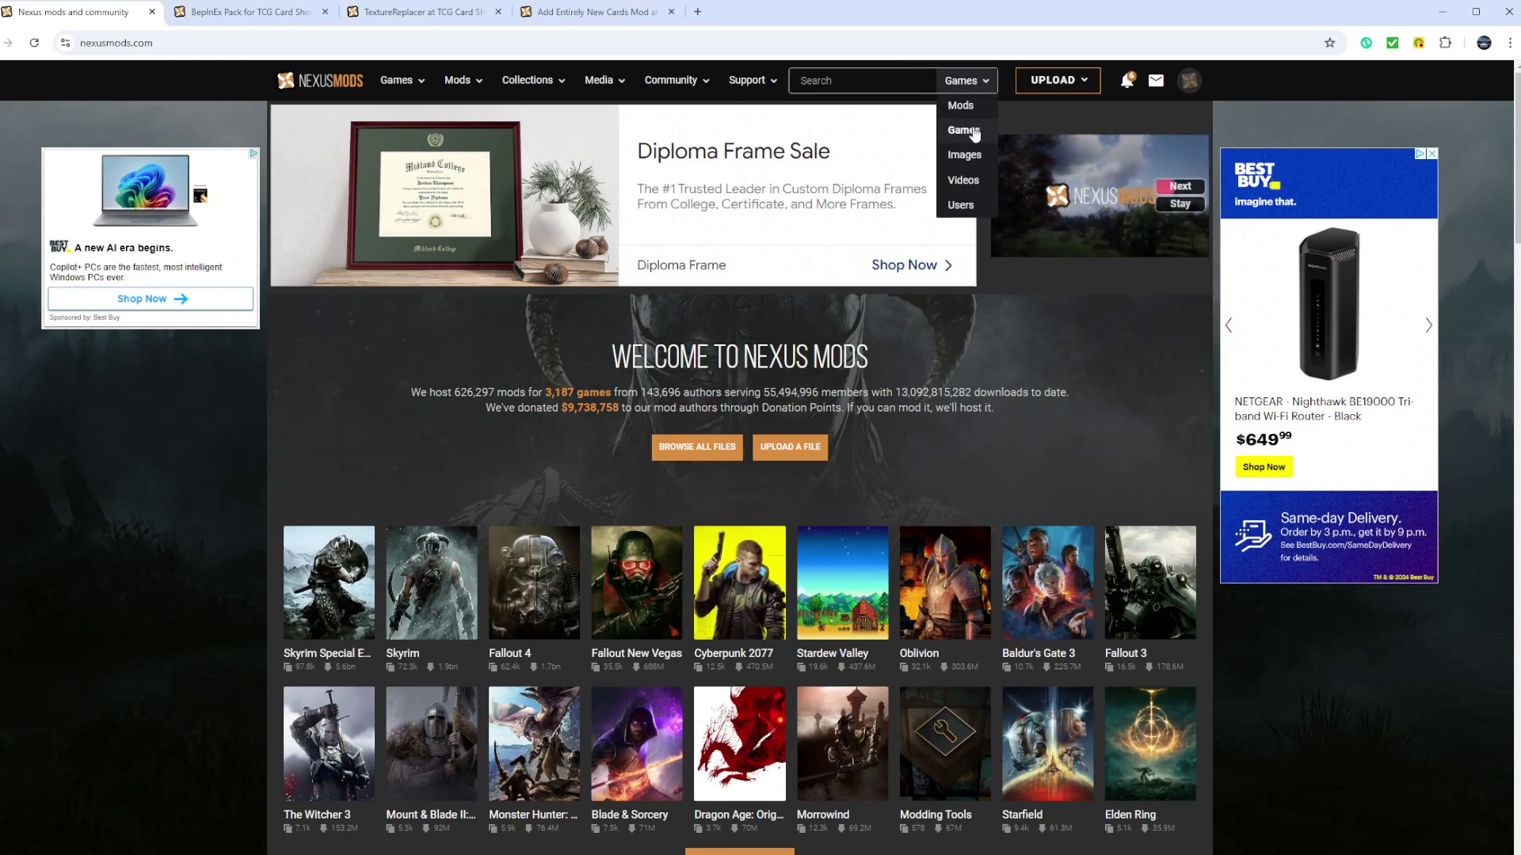
Search games for 'tcg' and open PokeMod - The Pokemon TCG under TCG Card Shop Simulator.
{"action": "left_click", "coordinate": [973, 132]}
{"action": "type", "text": "tcg"}
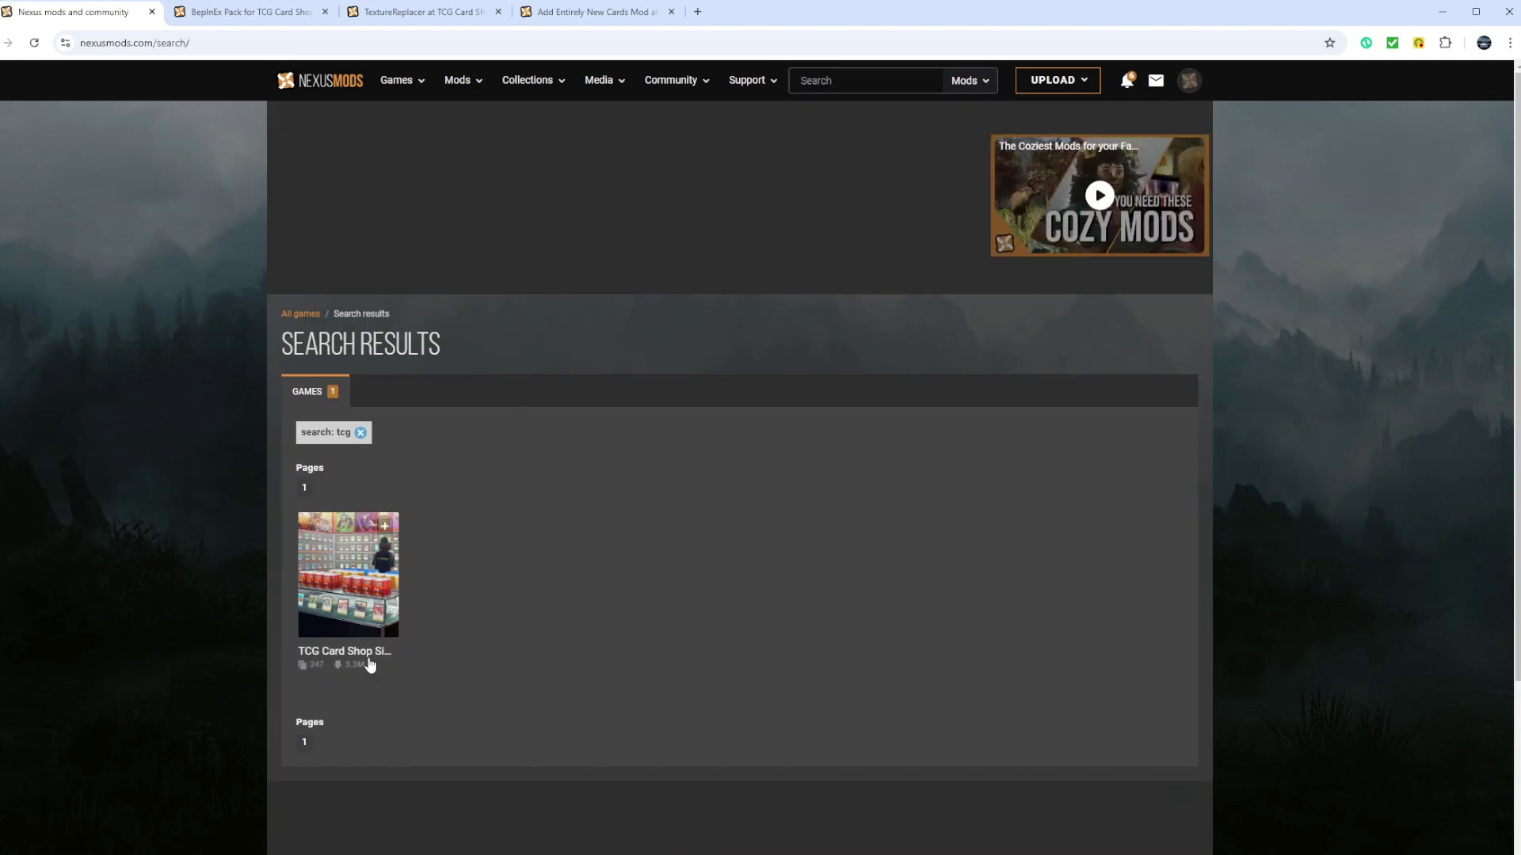
{"action": "left_click", "coordinate": [366, 662]}
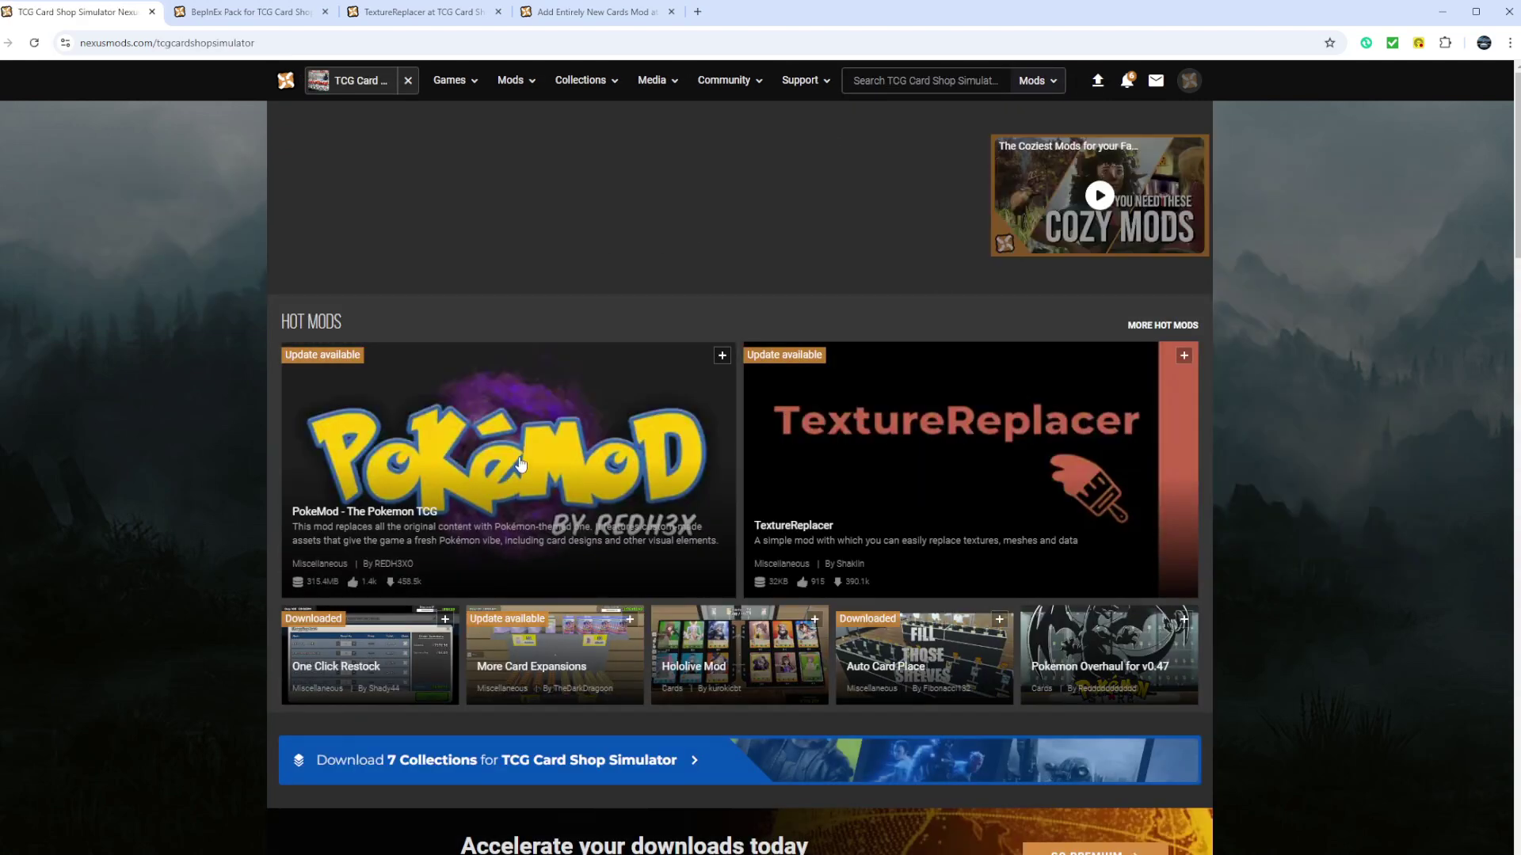
{"action": "left_click", "coordinate": [521, 458]}
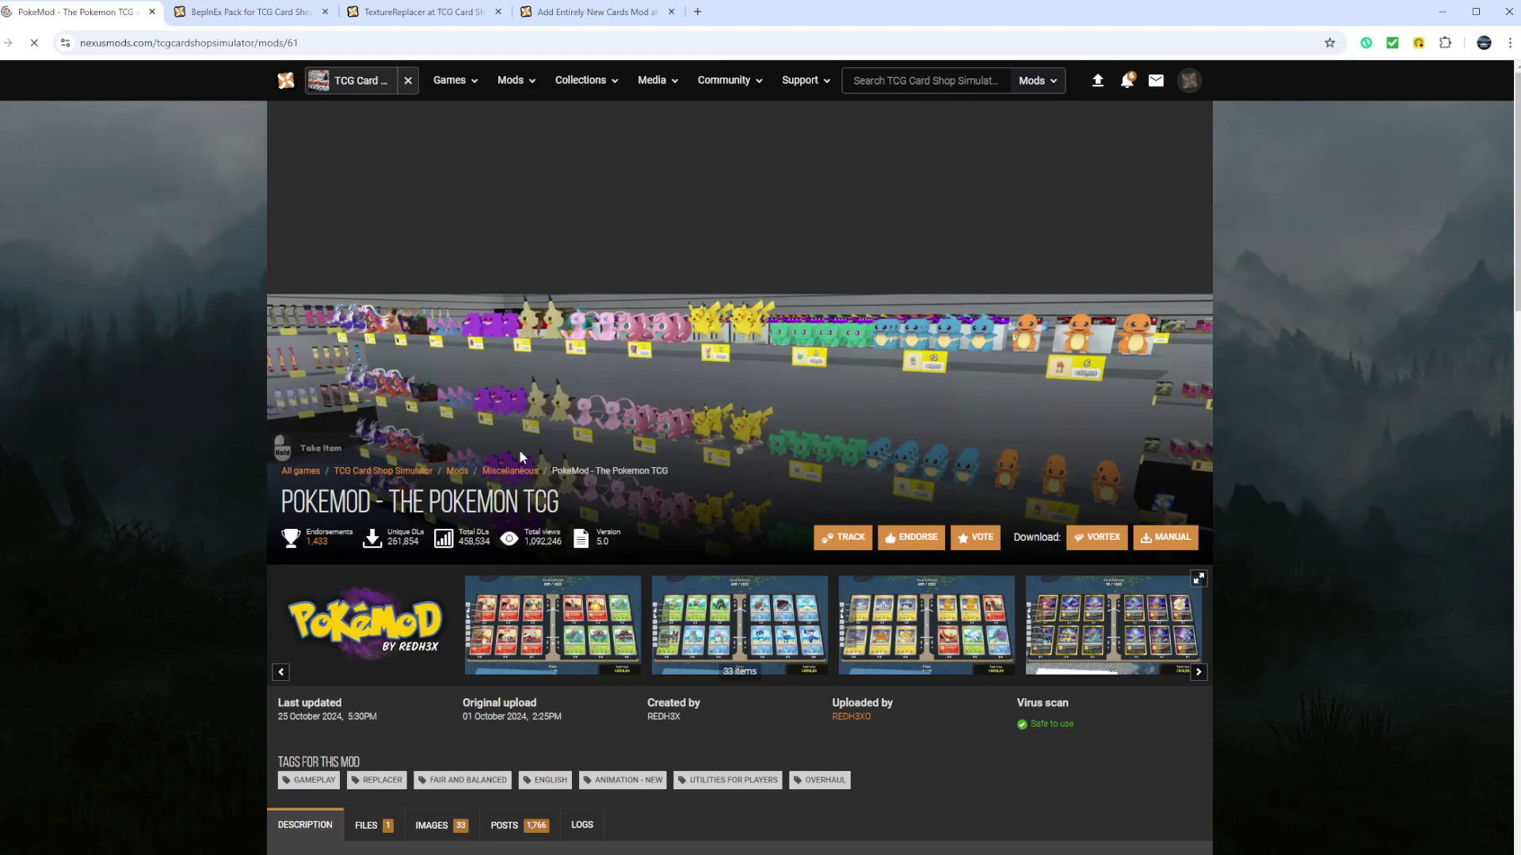
Check PokeMod v5.0's required files via Manual Download, then go to the BepInEx Pack page.
{"action": "scroll", "coordinate": [514, 464], "scroll_direction": "down", "scroll_amount": 3}
{"action": "left_click", "coordinate": [366, 533]}
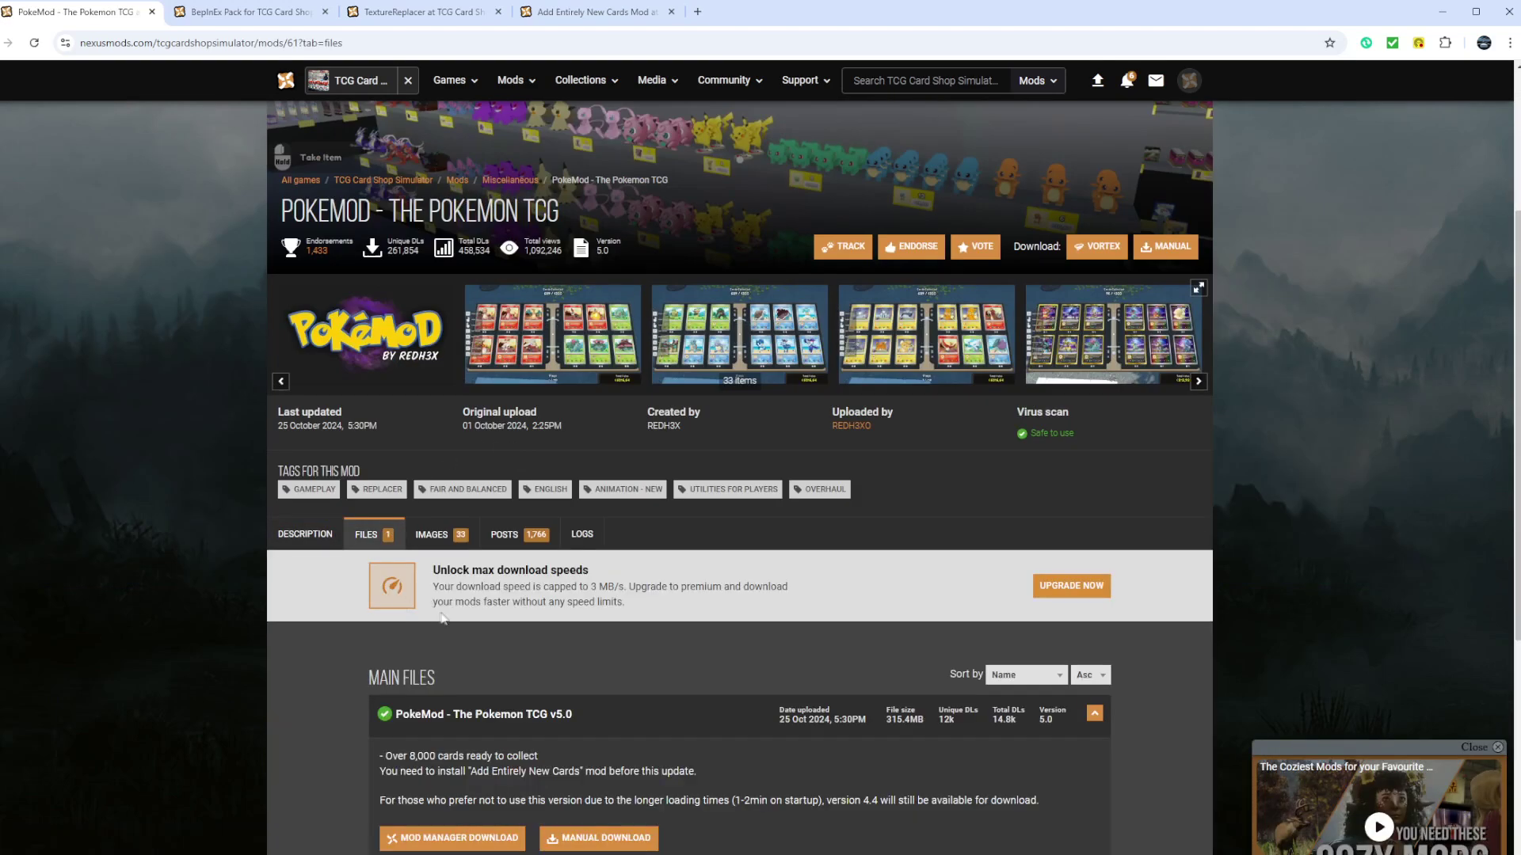
{"action": "scroll", "coordinate": [536, 697], "scroll_direction": "down", "scroll_amount": 2}
{"action": "left_click", "coordinate": [576, 693]}
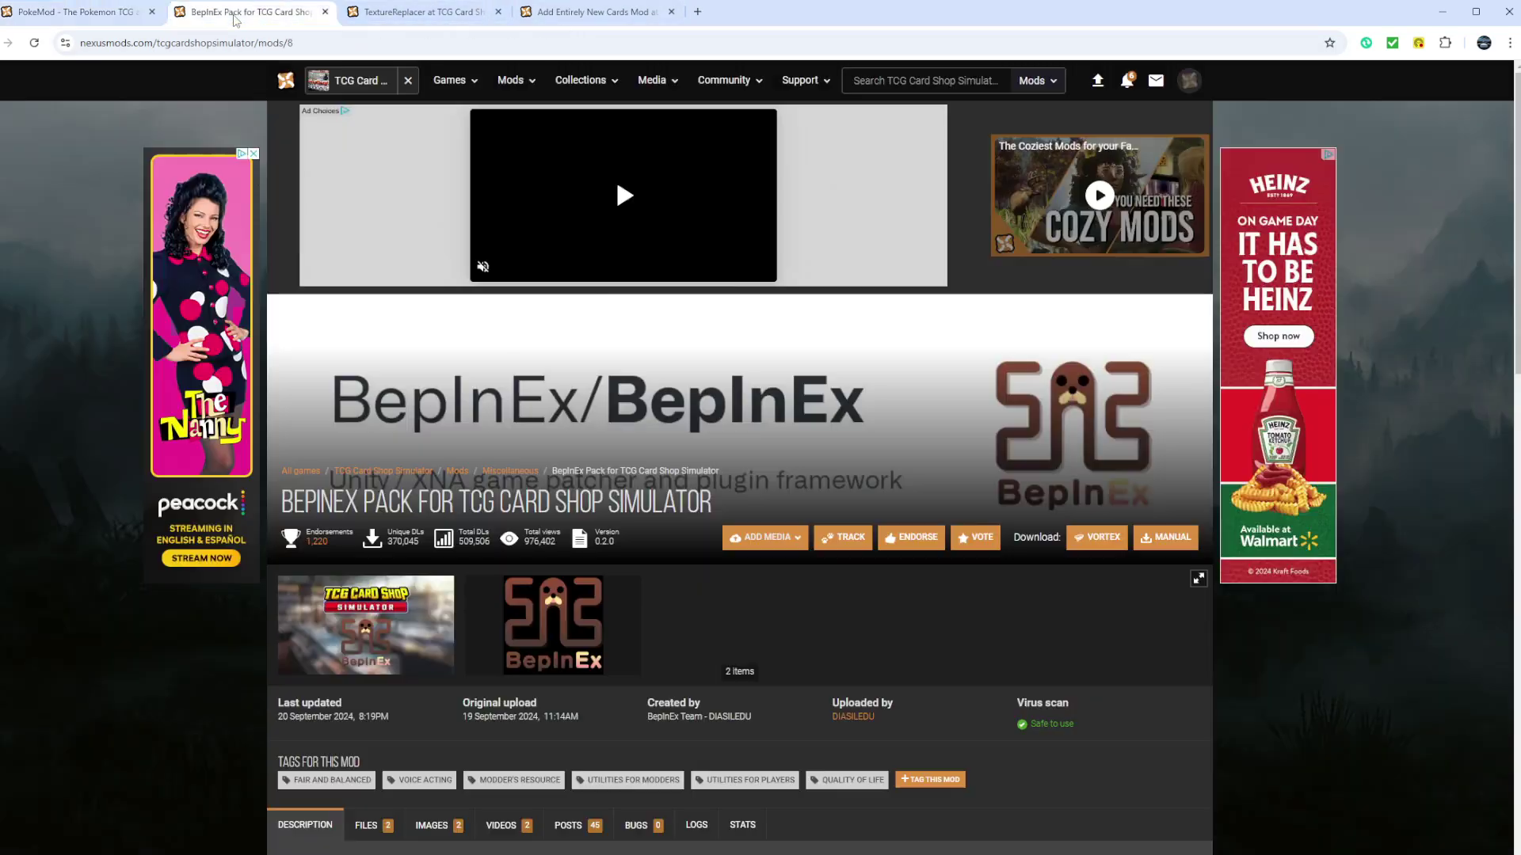
{"action": "left_click", "coordinate": [245, 12]}
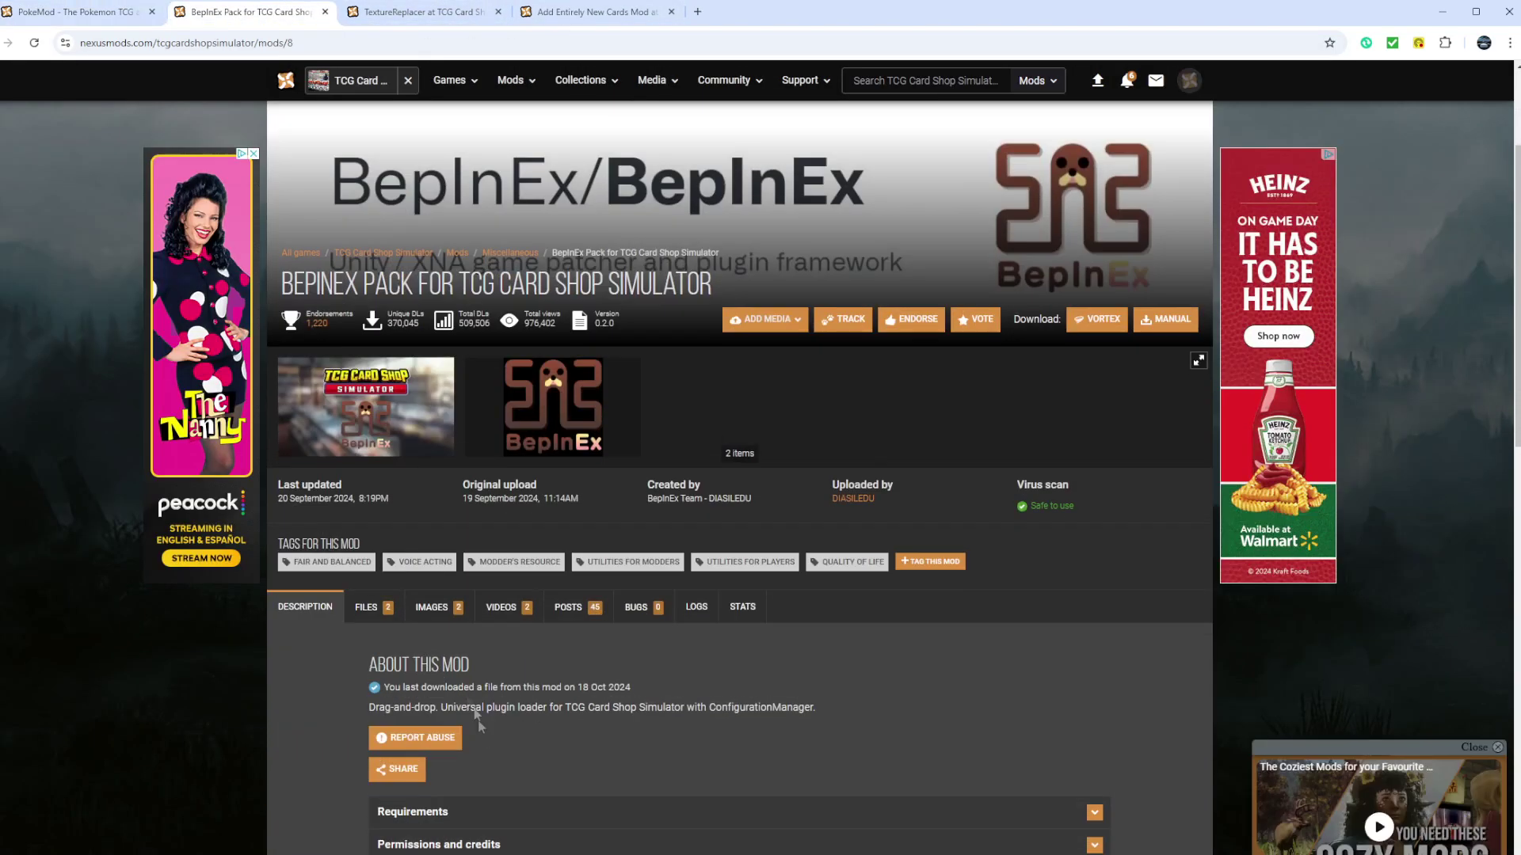
Download the BepInEx Pack main file with the free Slow Download and open the zip.
{"action": "left_click", "coordinate": [364, 607]}
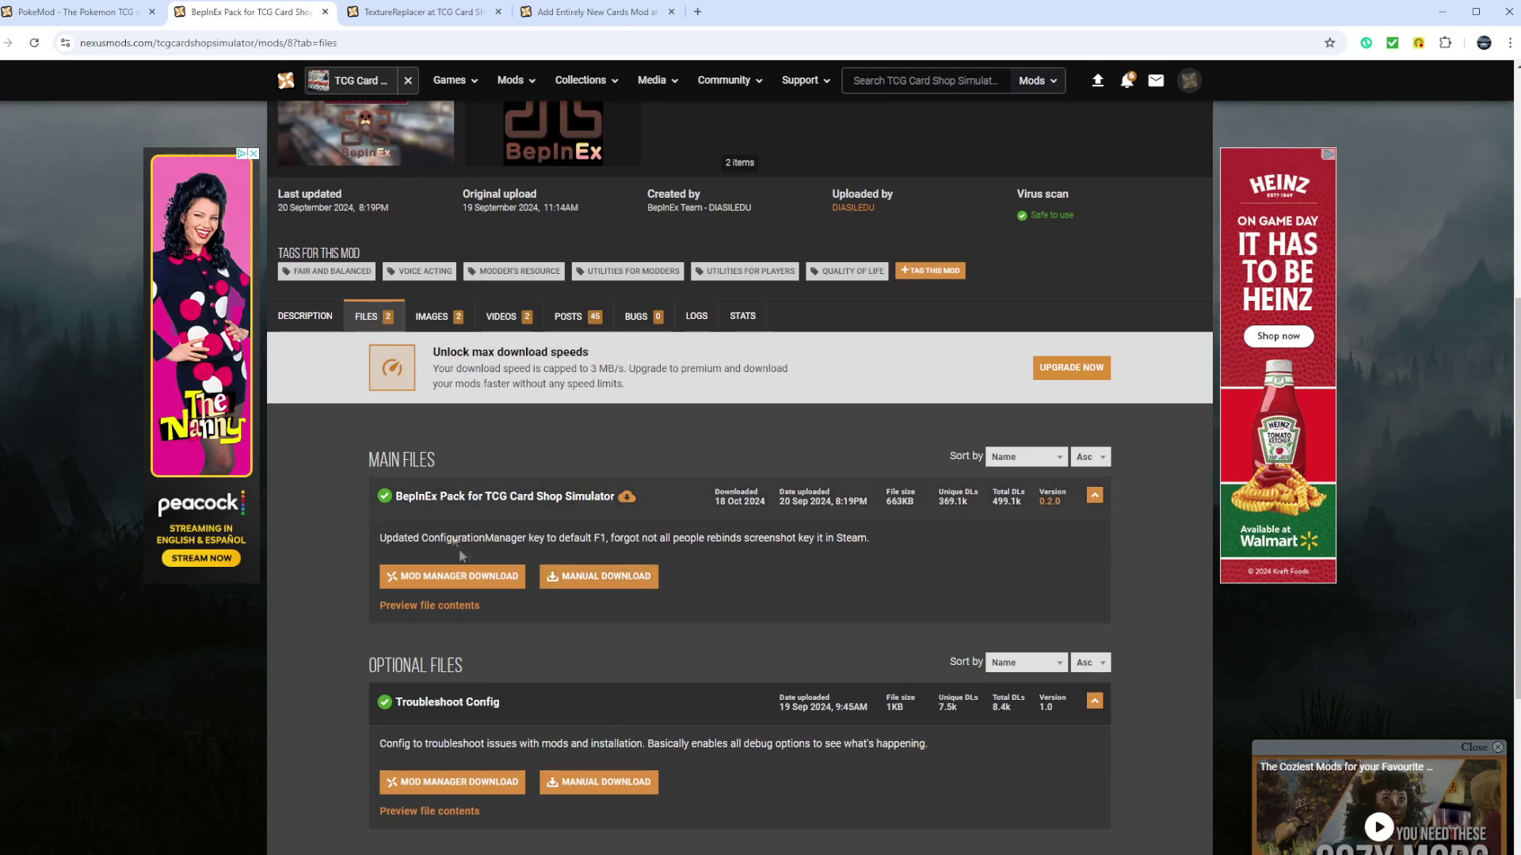
{"action": "left_click", "coordinate": [618, 578]}
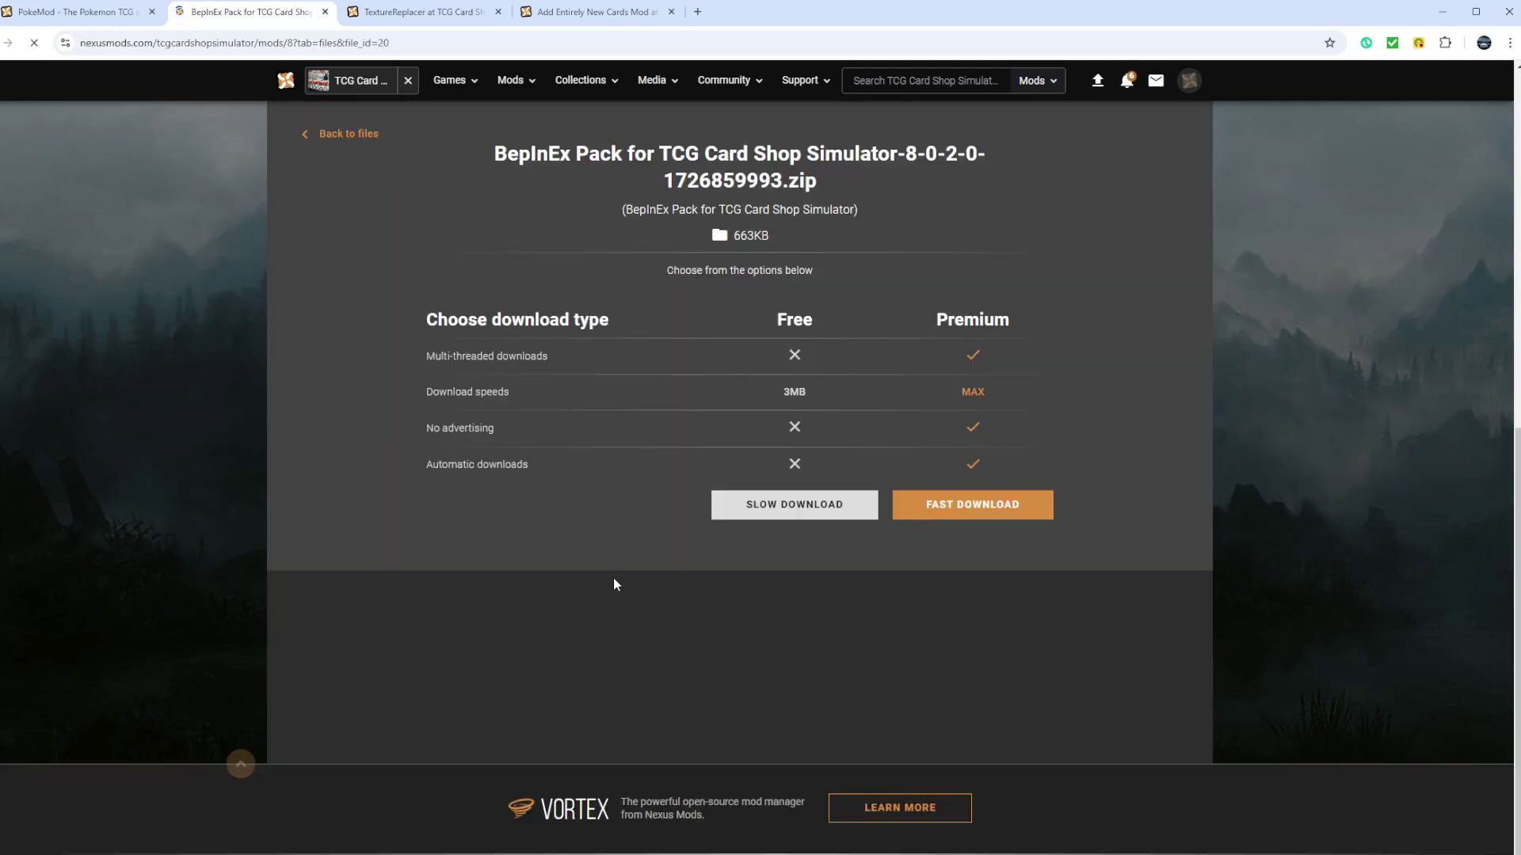
{"action": "left_click", "coordinate": [800, 511]}
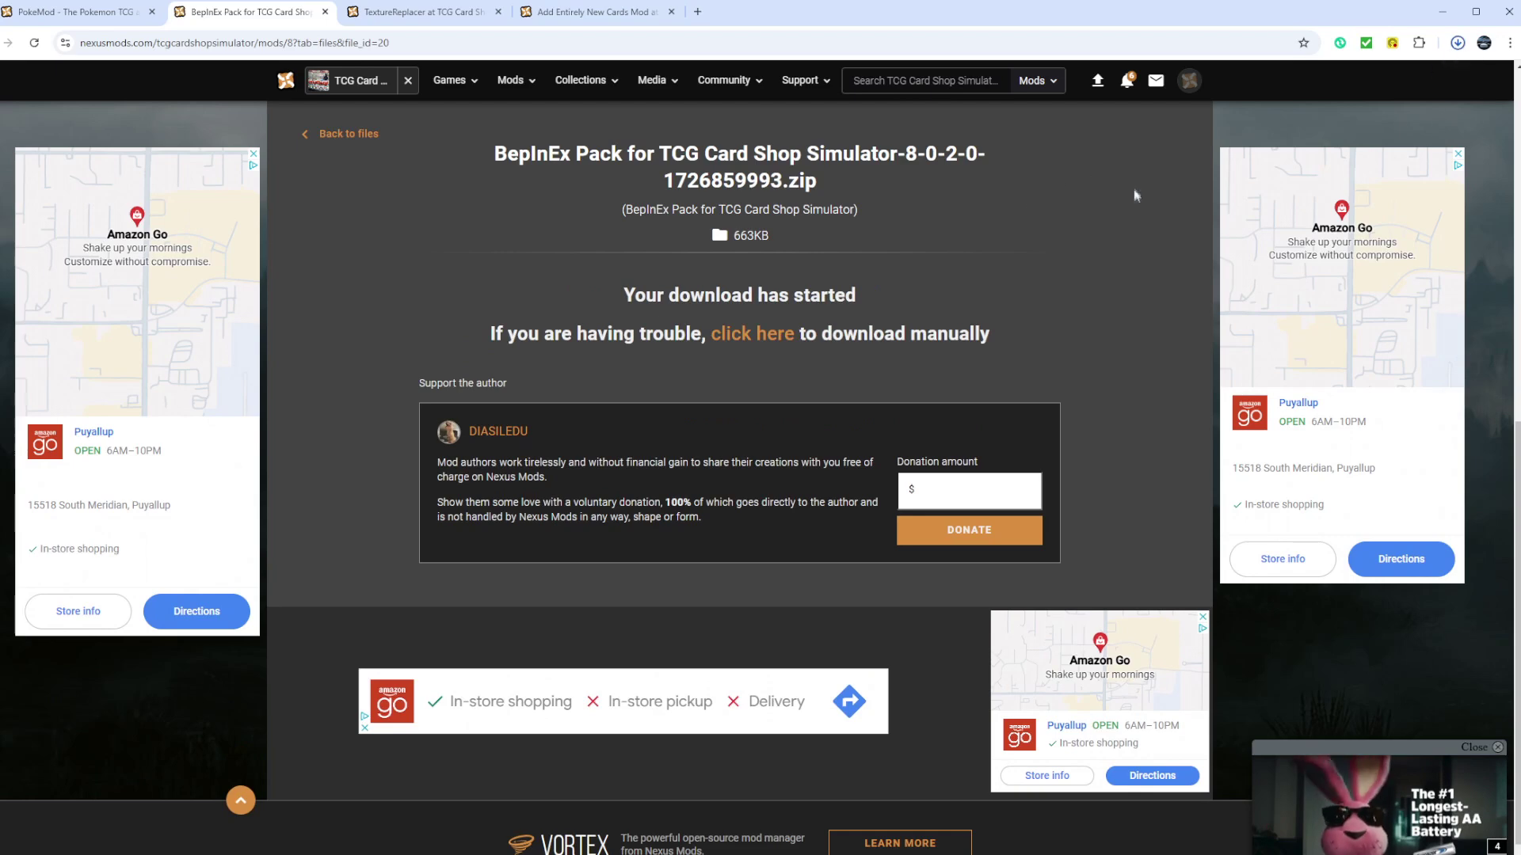
{"action": "left_click", "coordinate": [1354, 90]}
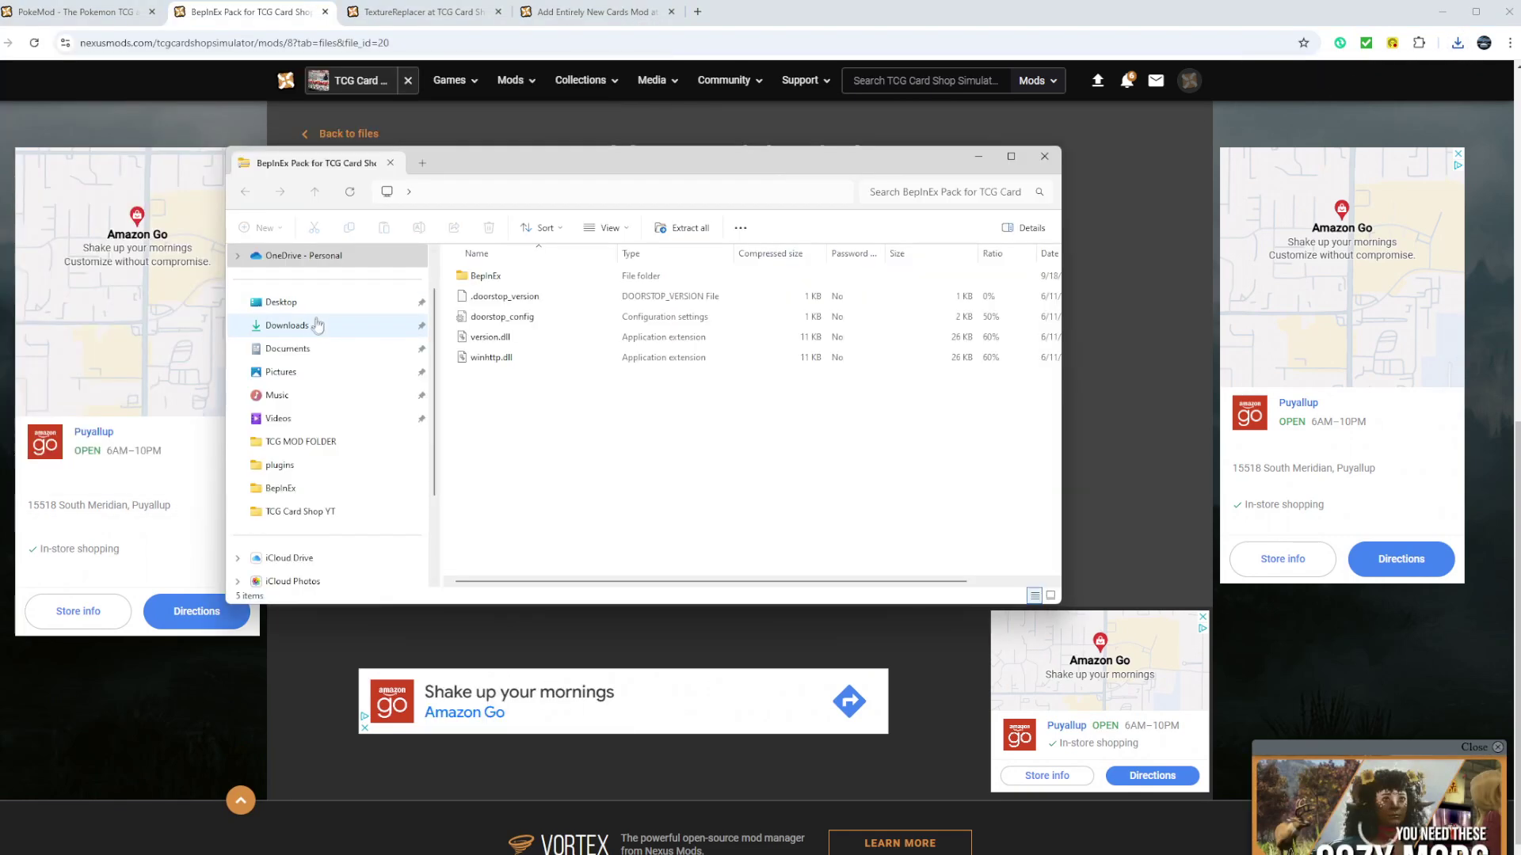
Copy the BepInEx zip from Downloads into TCG MOD FOLDER 2.
{"action": "left_click", "coordinate": [318, 328]}
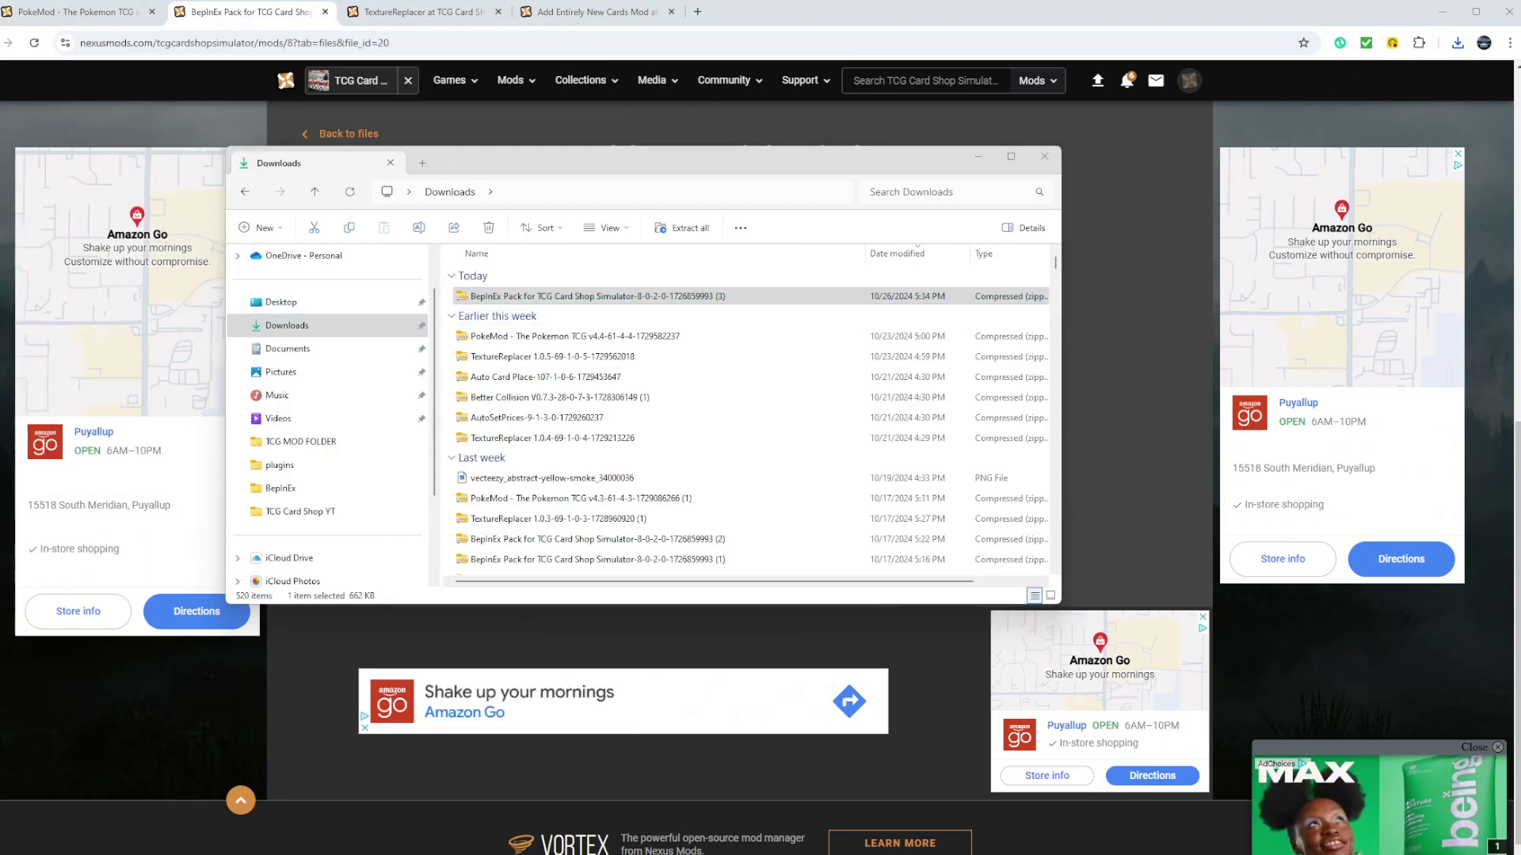
{"action": "left_click_drag", "start_coordinate": [594, 296], "coordinate": [95, 686]}
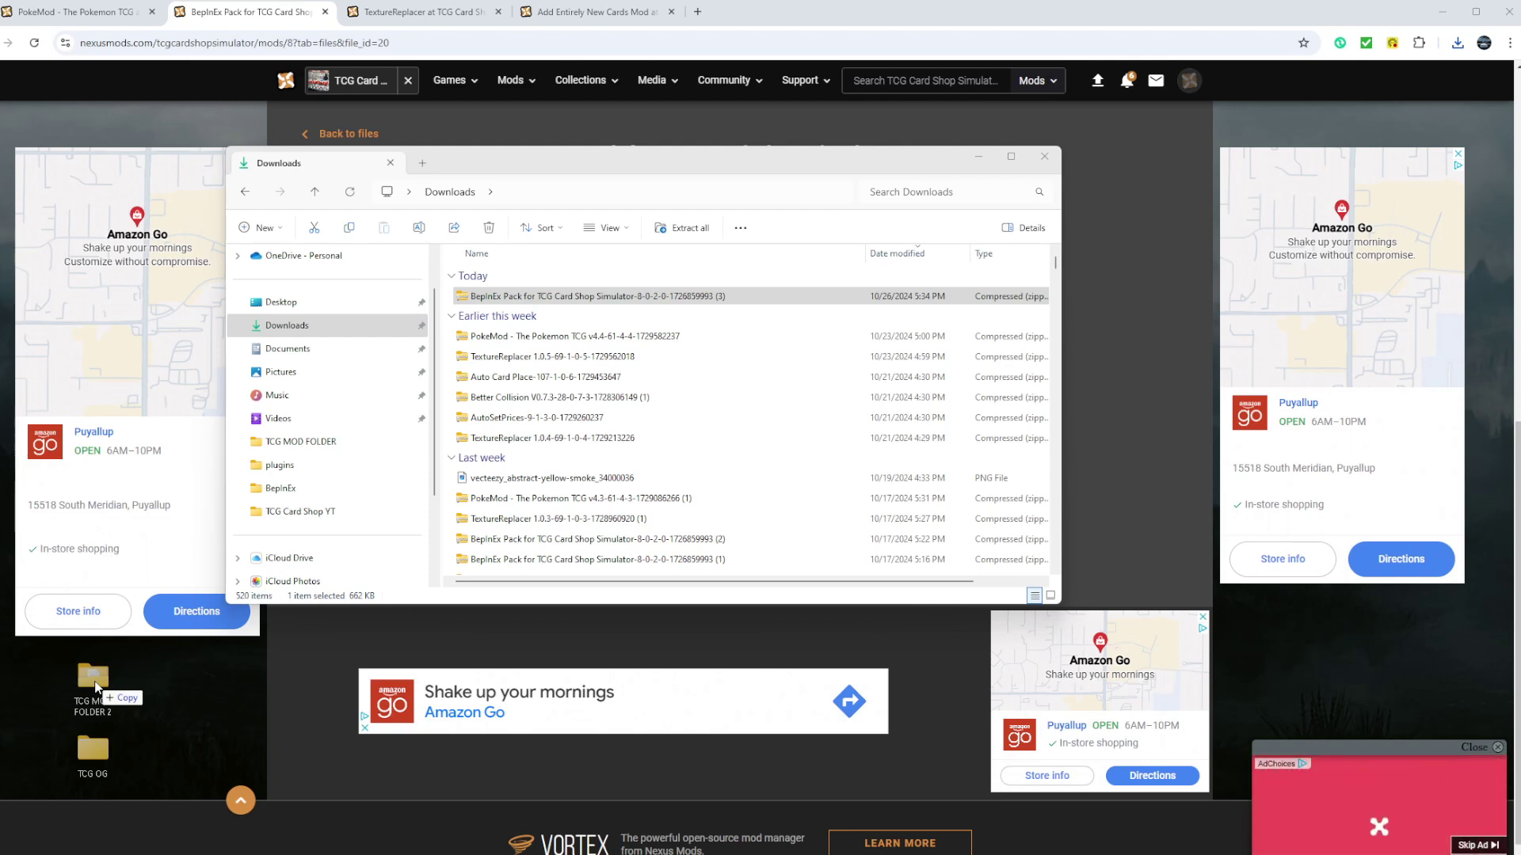
{"action": "left_click_drag", "start_coordinate": [95, 686], "coordinate": [95, 686]}
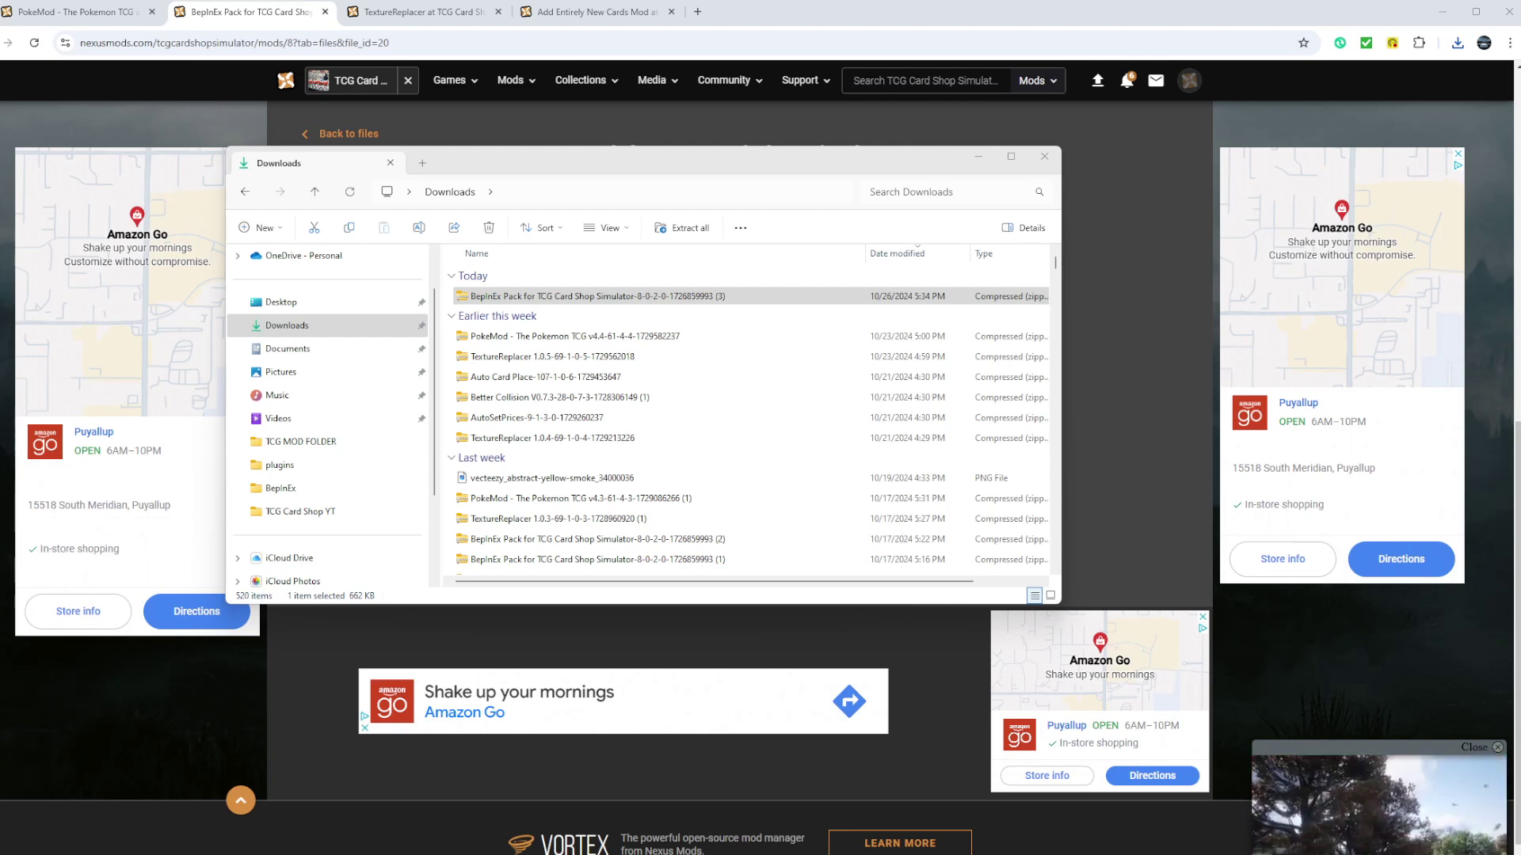
Extract all of the BepInEx zip into Desktop\TCG MOD FOLDER 2.
{"action": "right_click", "coordinate": [507, 298]}
{"action": "left_click", "coordinate": [577, 468]}
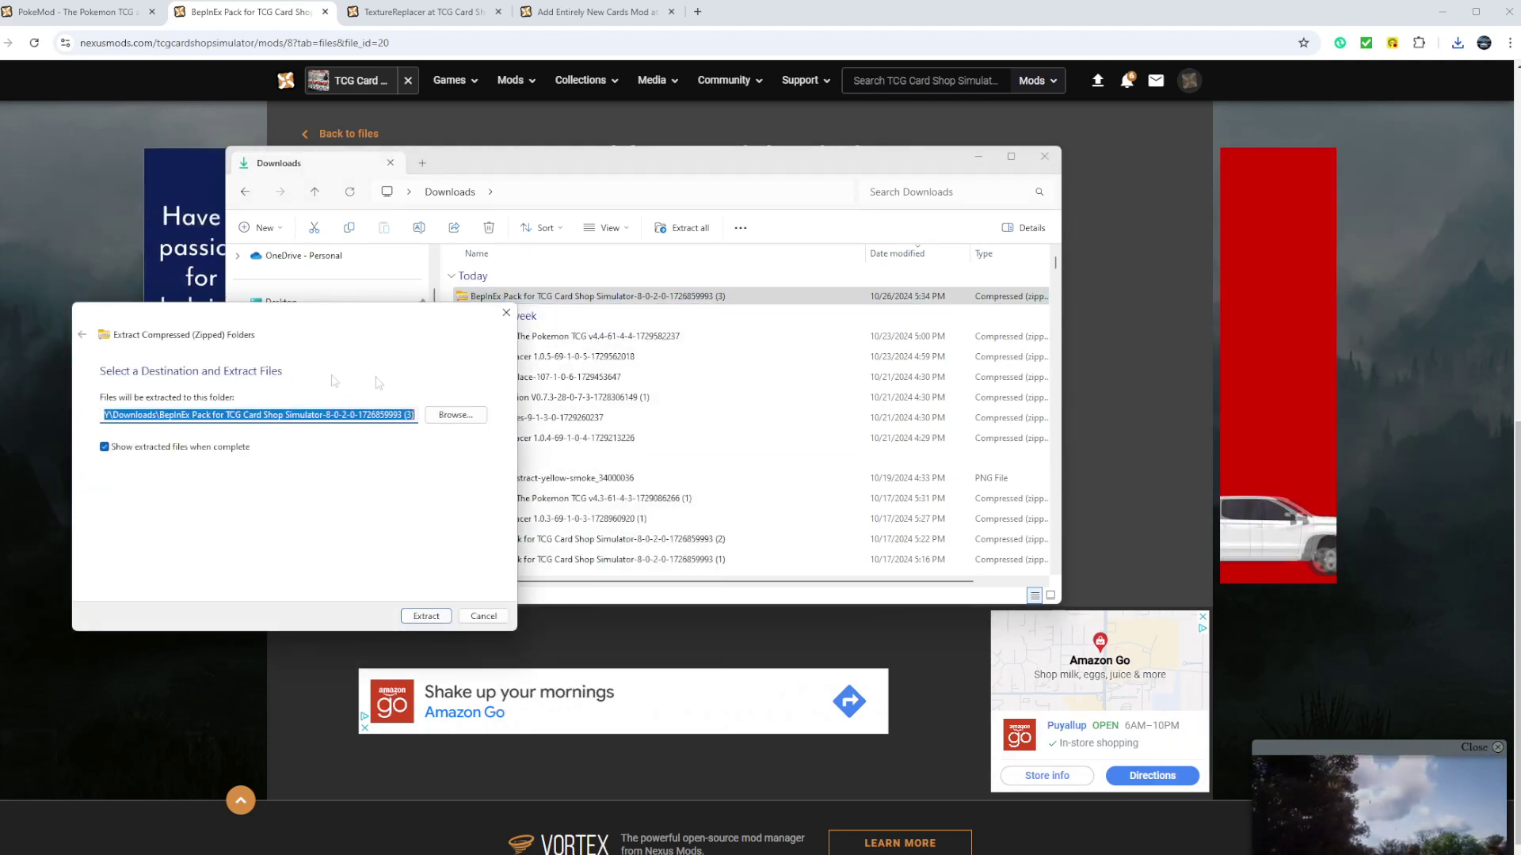
{"action": "left_click", "coordinate": [452, 416]}
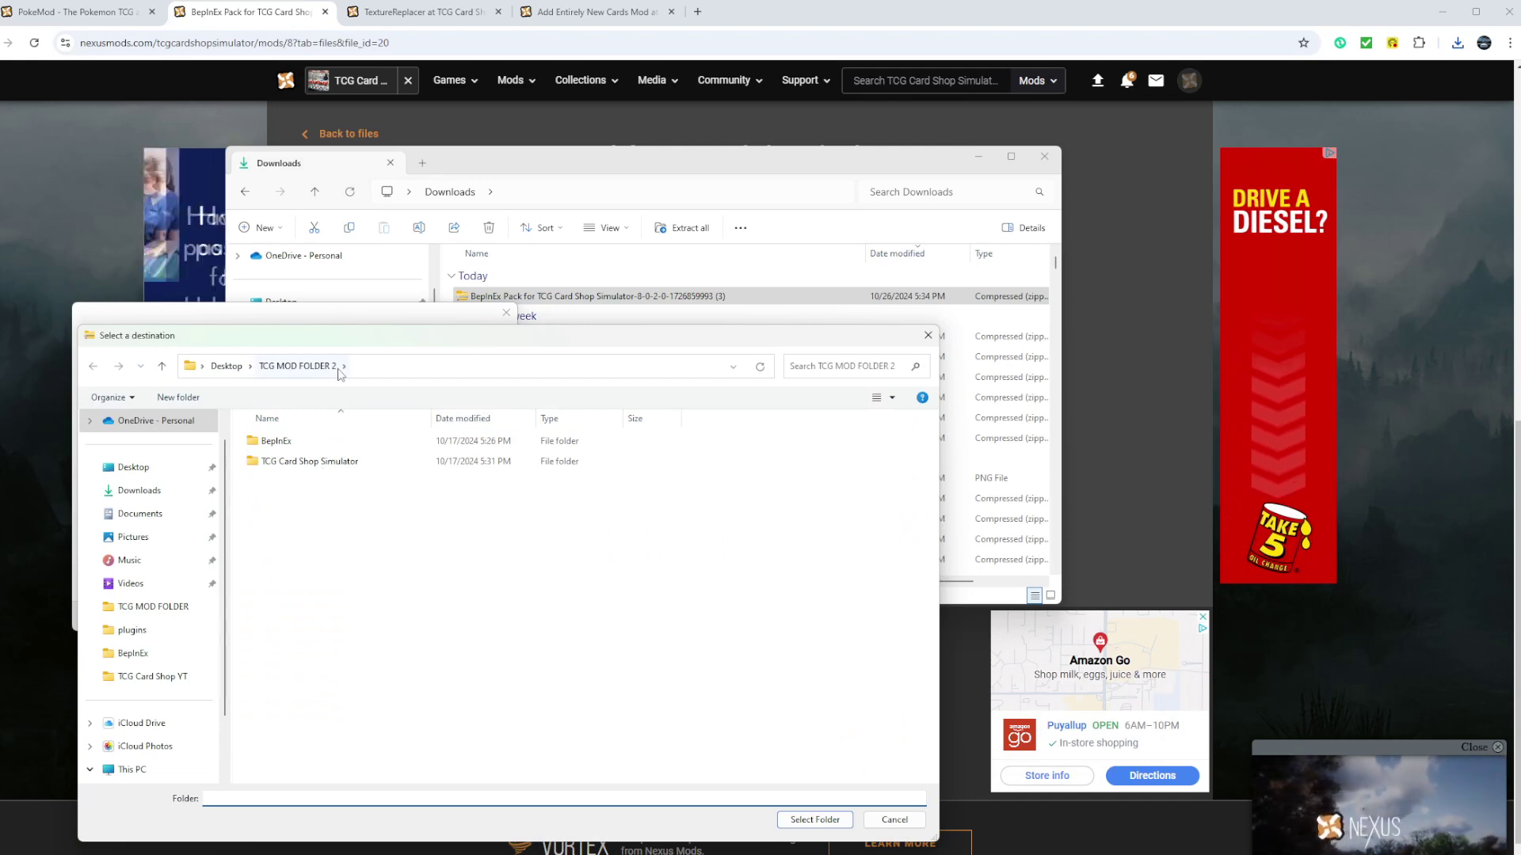
{"action": "key", "text": "Return"}
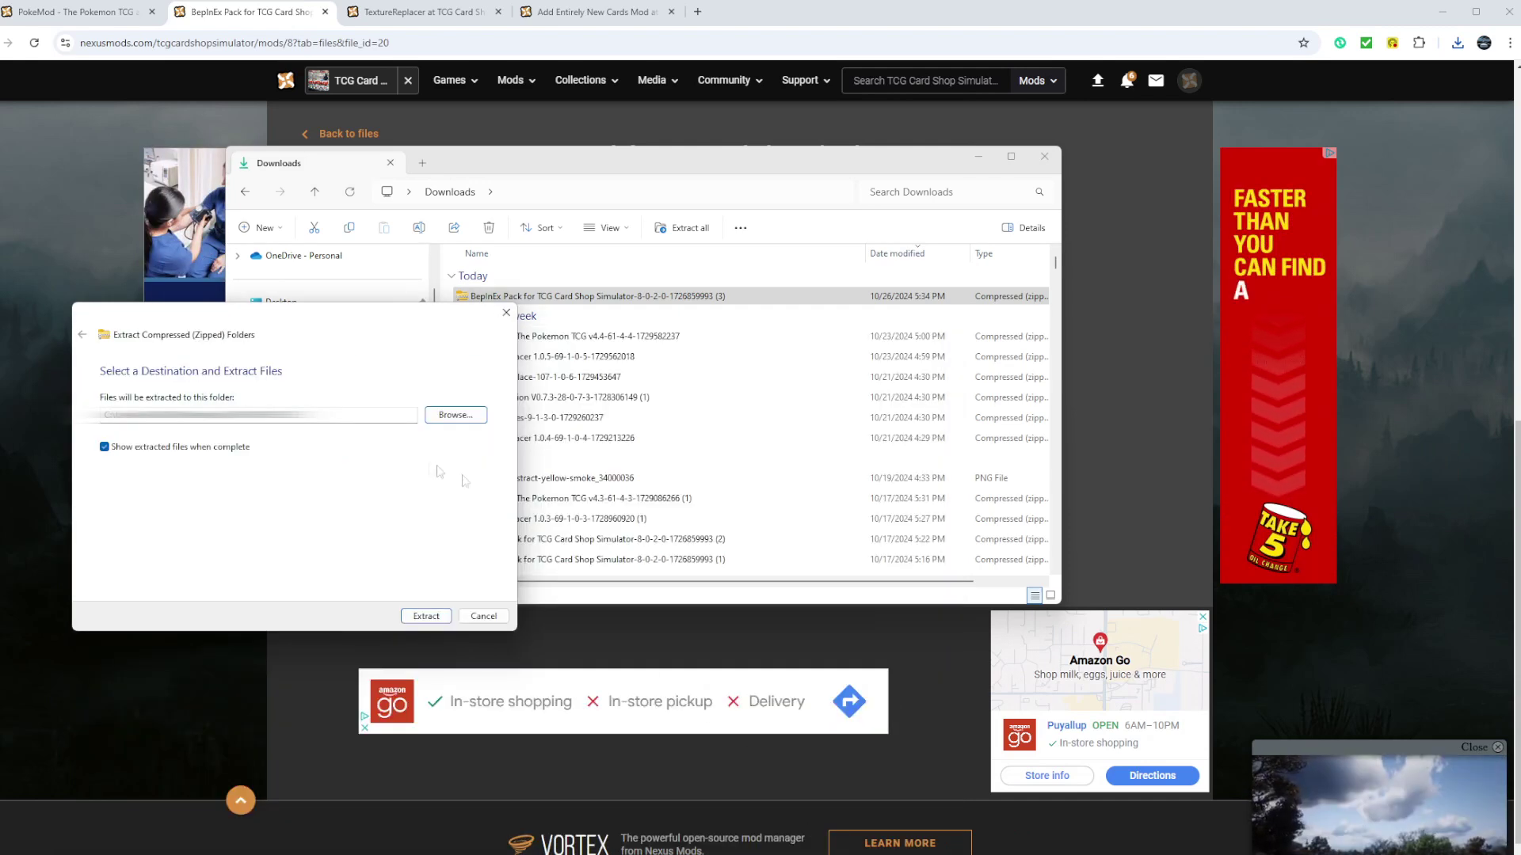
{"action": "left_click", "coordinate": [427, 616]}
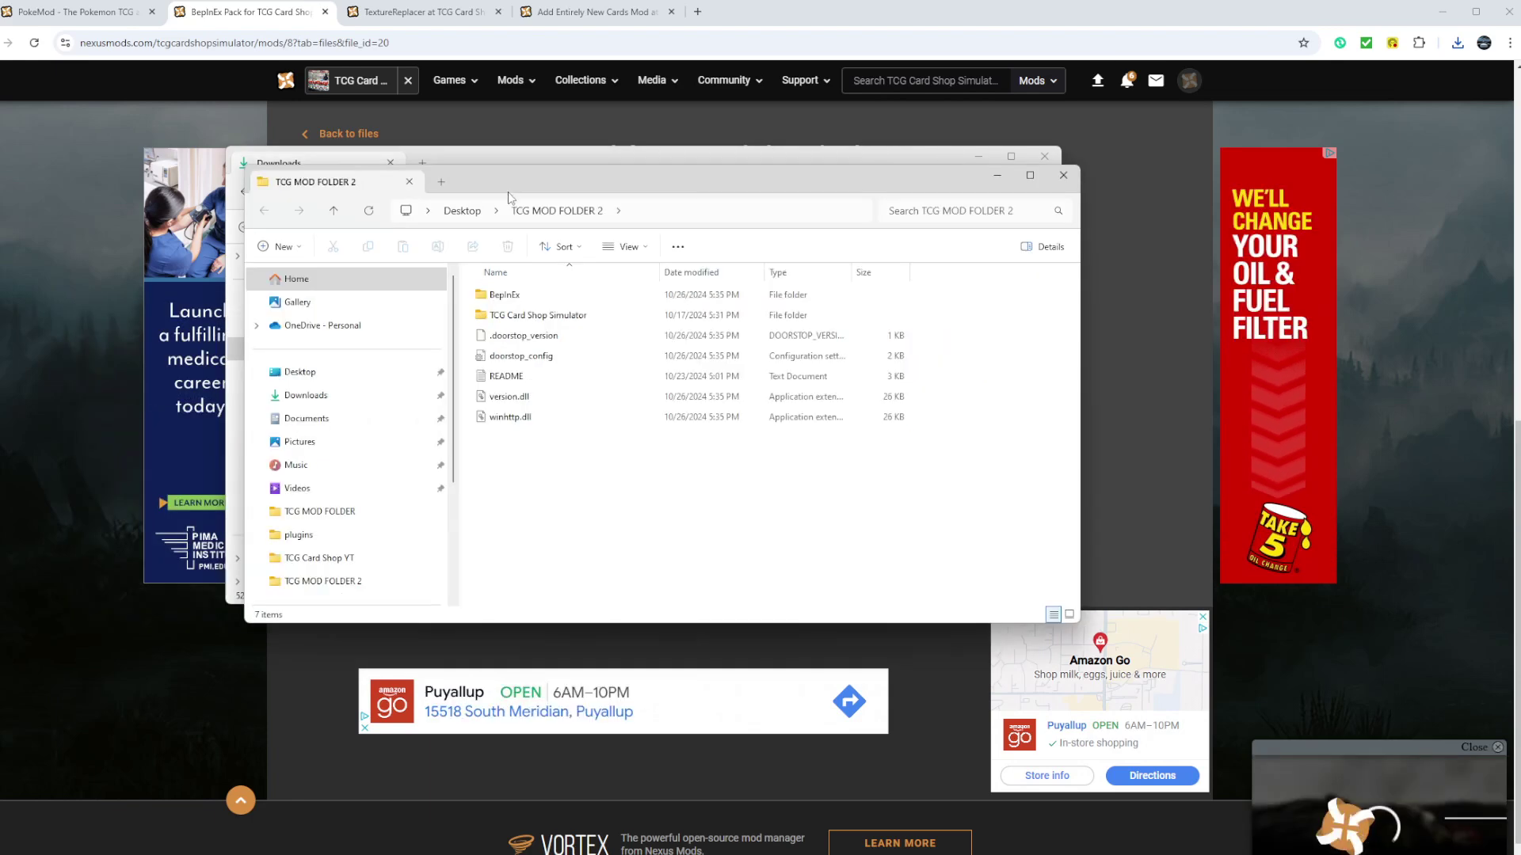
Move the TCG MOD FOLDER 2 window to the far right of the screen.
{"action": "left_click_drag", "start_coordinate": [529, 187], "coordinate": [707, 197]}
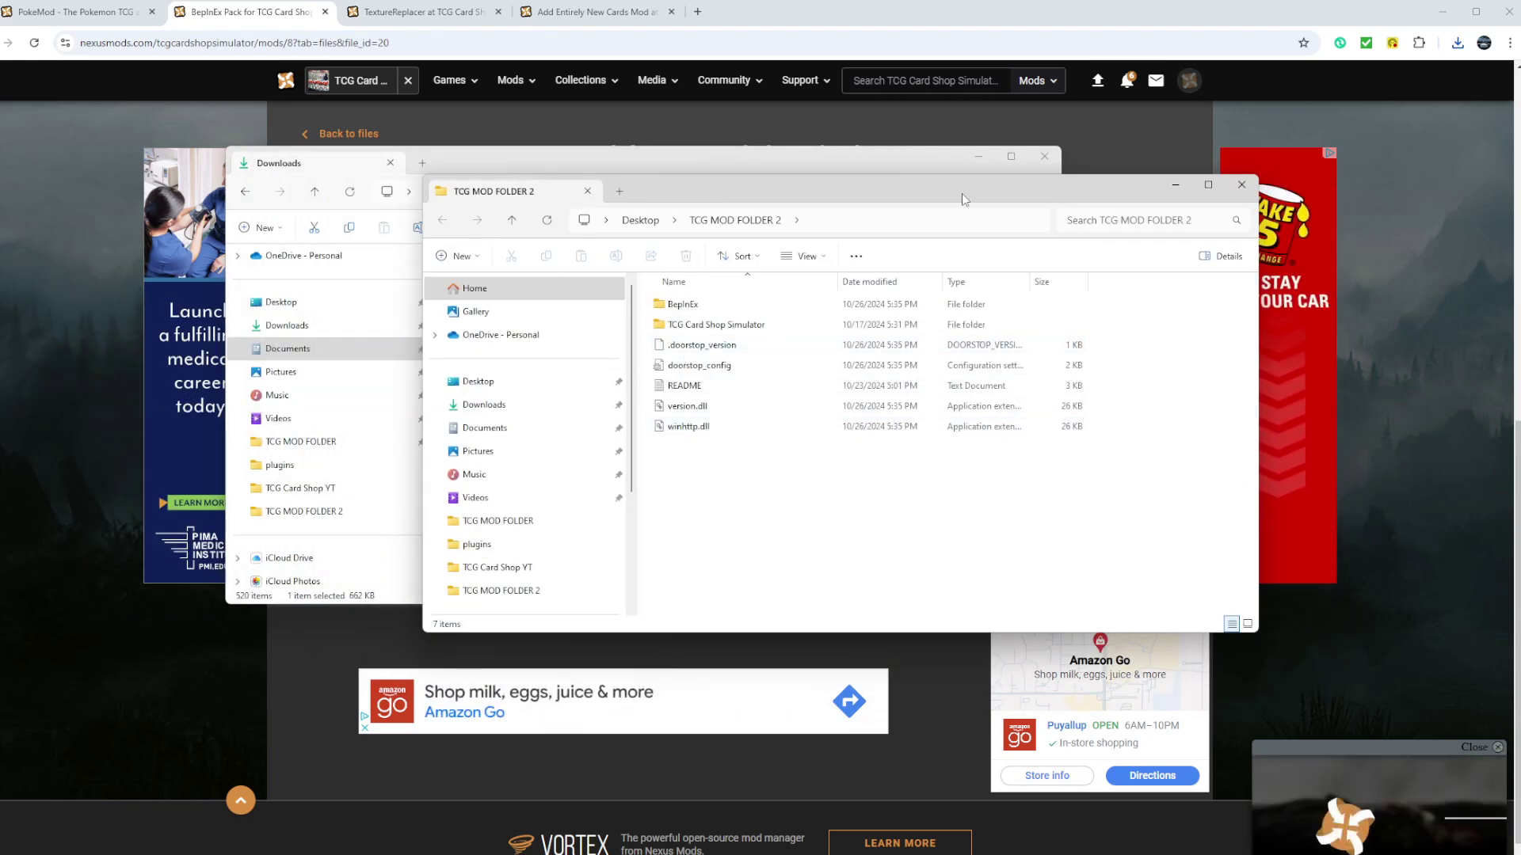
{"action": "left_click_drag", "start_coordinate": [769, 180], "coordinate": [1439, 167]}
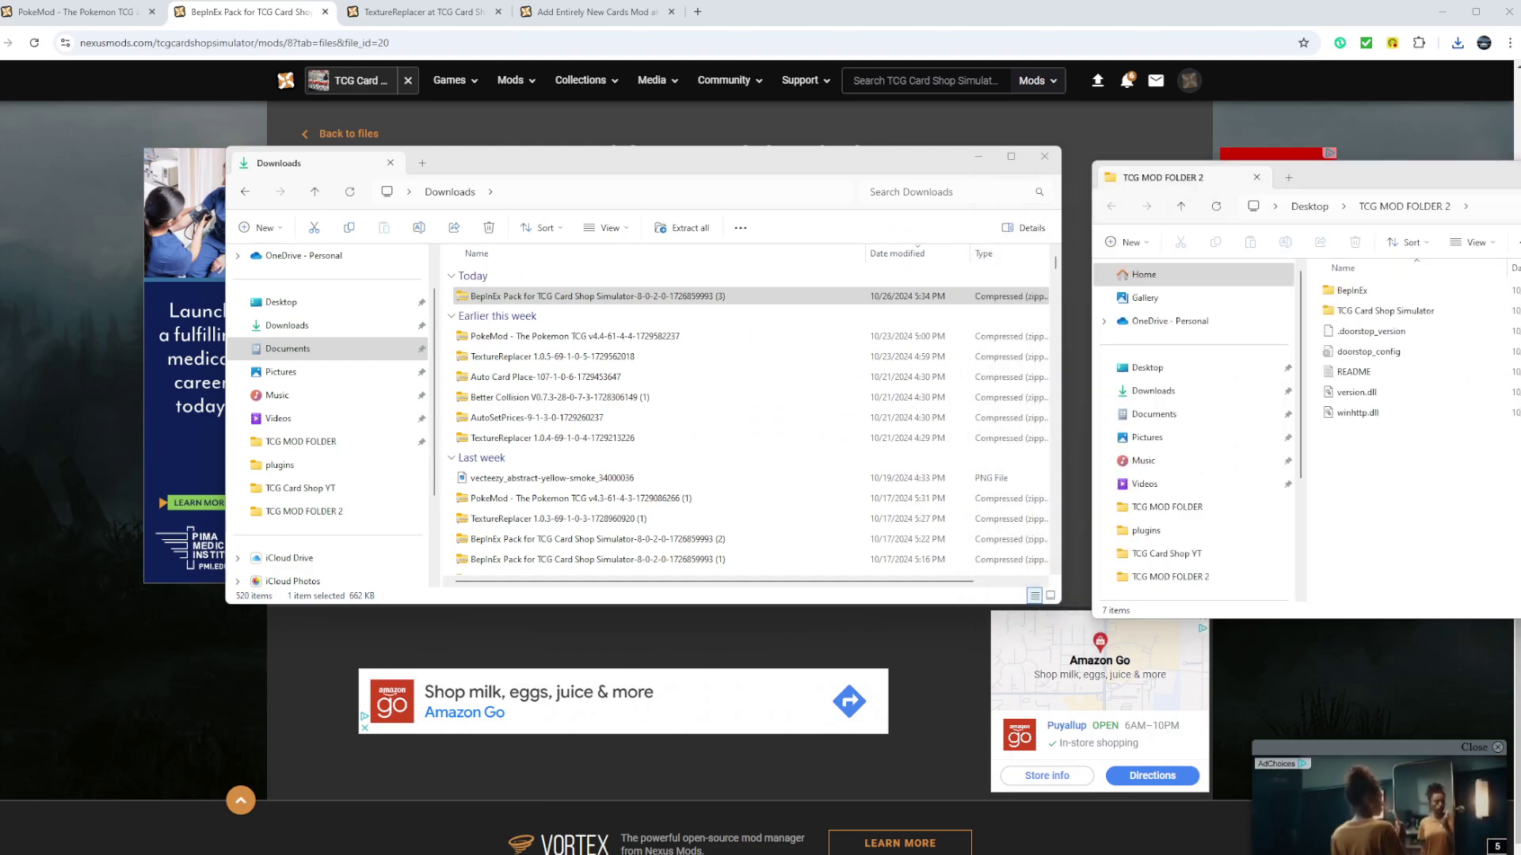
{"action": "key", "text": "alt+Tab"}
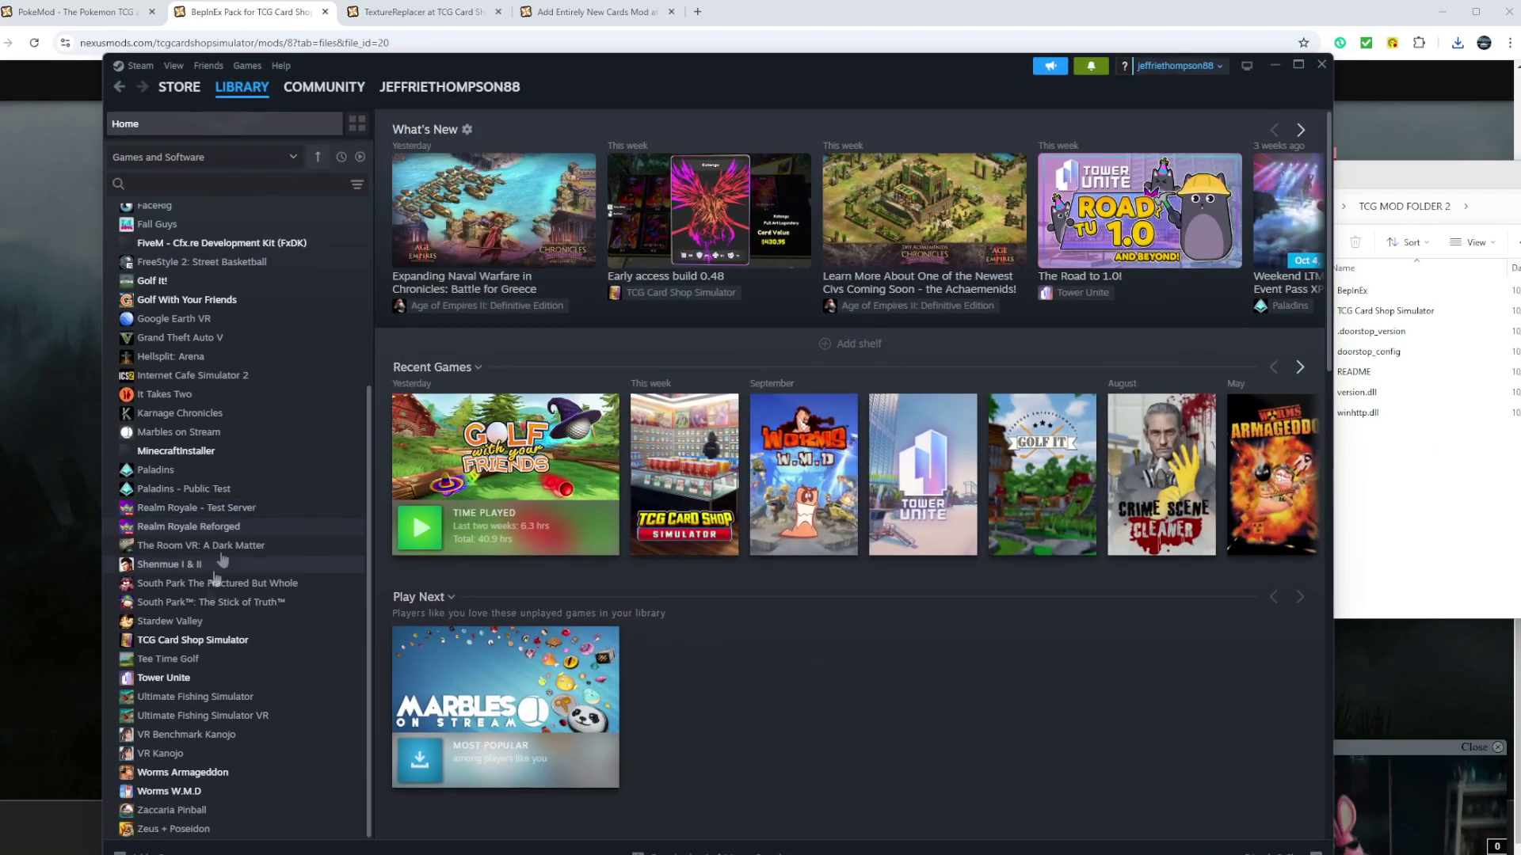
Browse the local files of TCG Card Shop Simulator from the Steam Library.
{"action": "right_click", "coordinate": [201, 646]}
{"action": "mouse_move", "coordinate": [238, 729]}
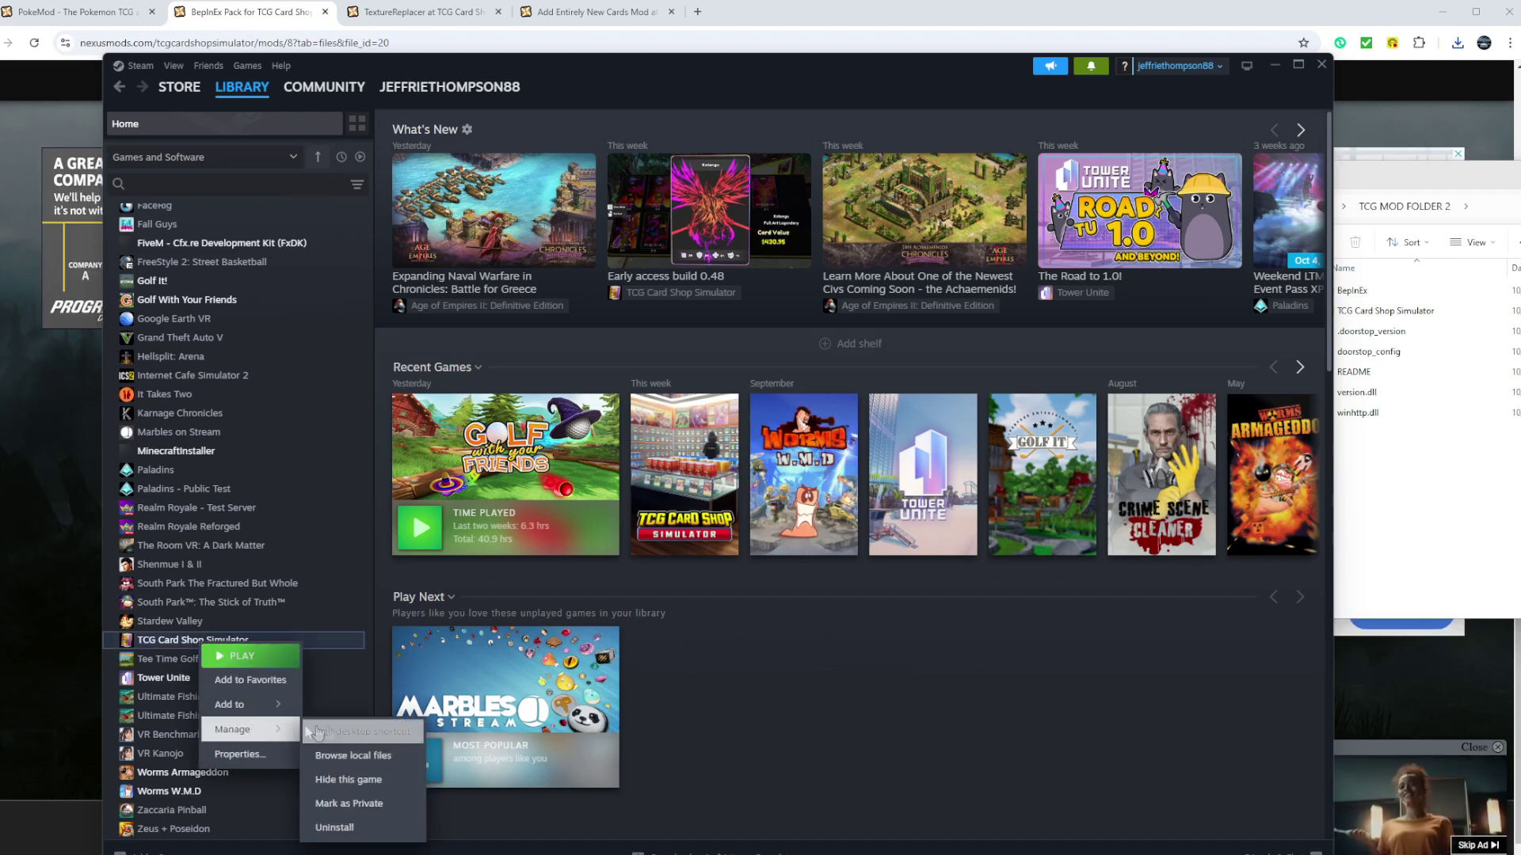
{"action": "left_click", "coordinate": [379, 762]}
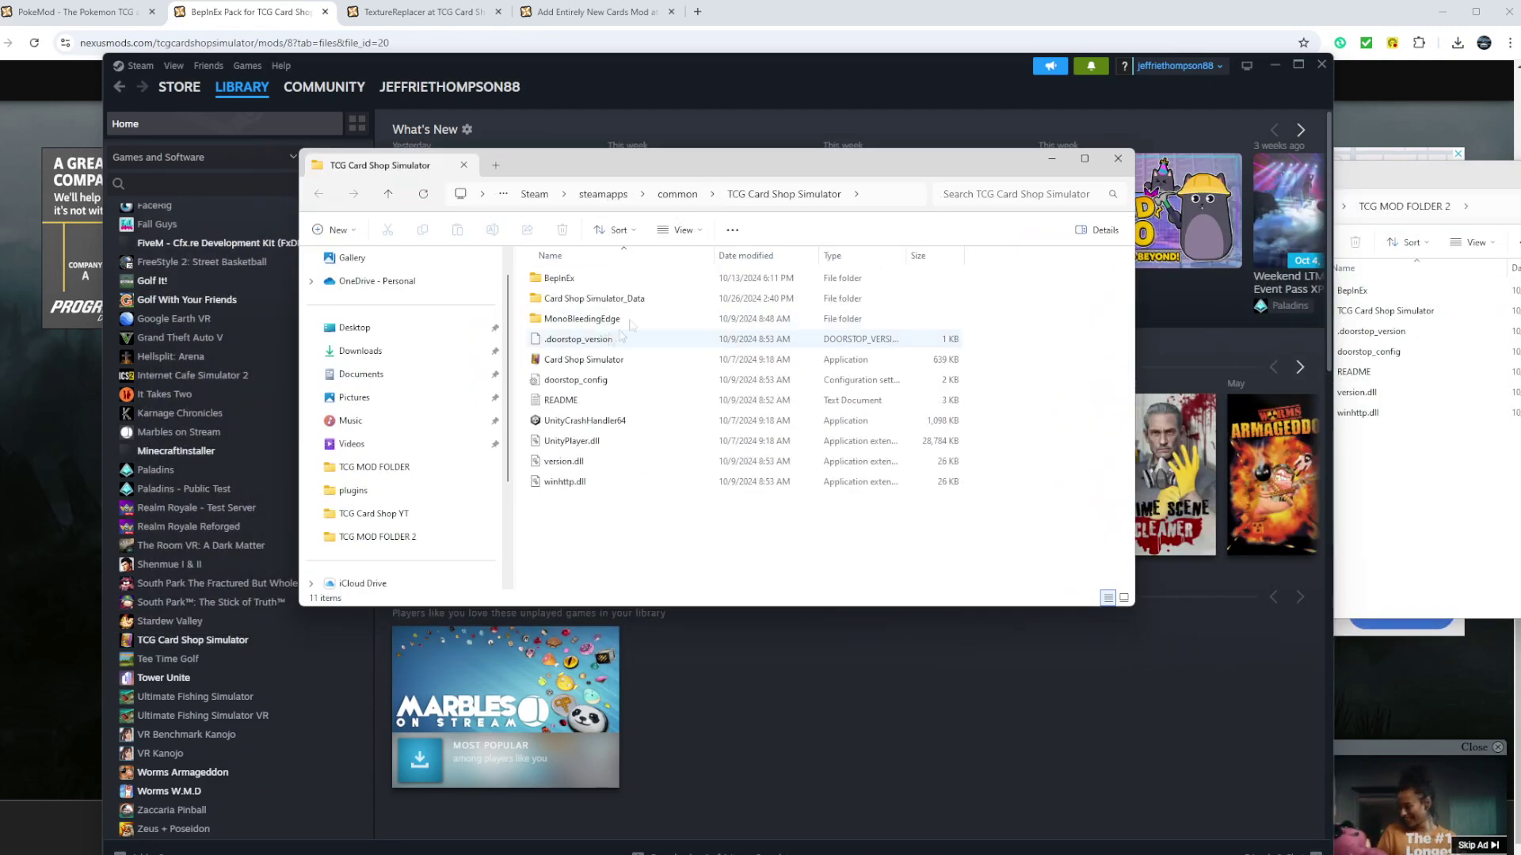
Select all seven items in TCG MOD FOLDER 2, then close the Explorer windows and Steam.
{"action": "left_click", "coordinate": [1469, 181]}
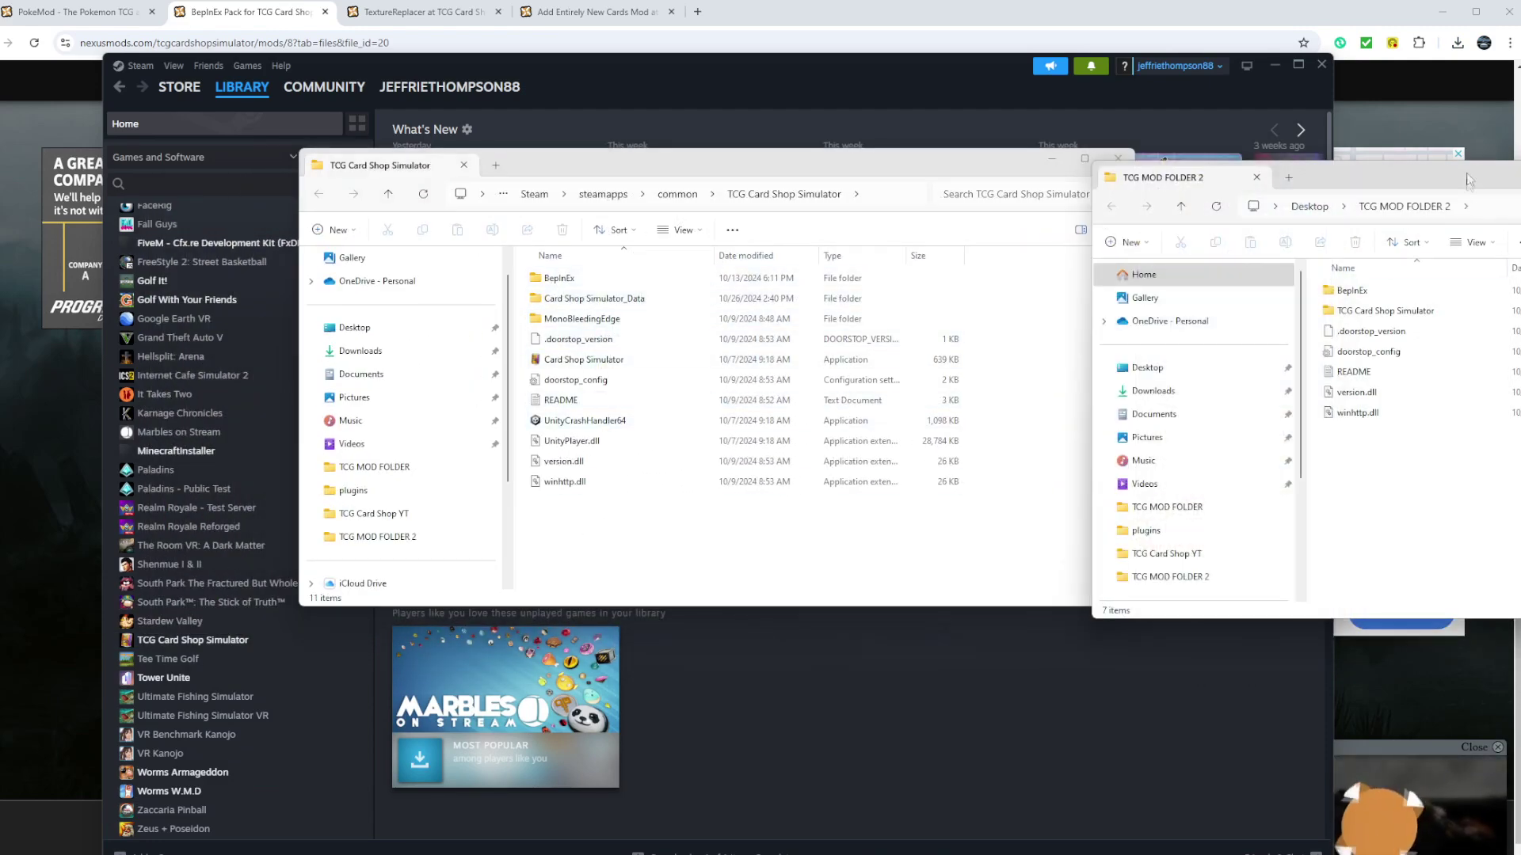
{"action": "left_click_drag", "start_coordinate": [1375, 472], "coordinate": [1364, 292]}
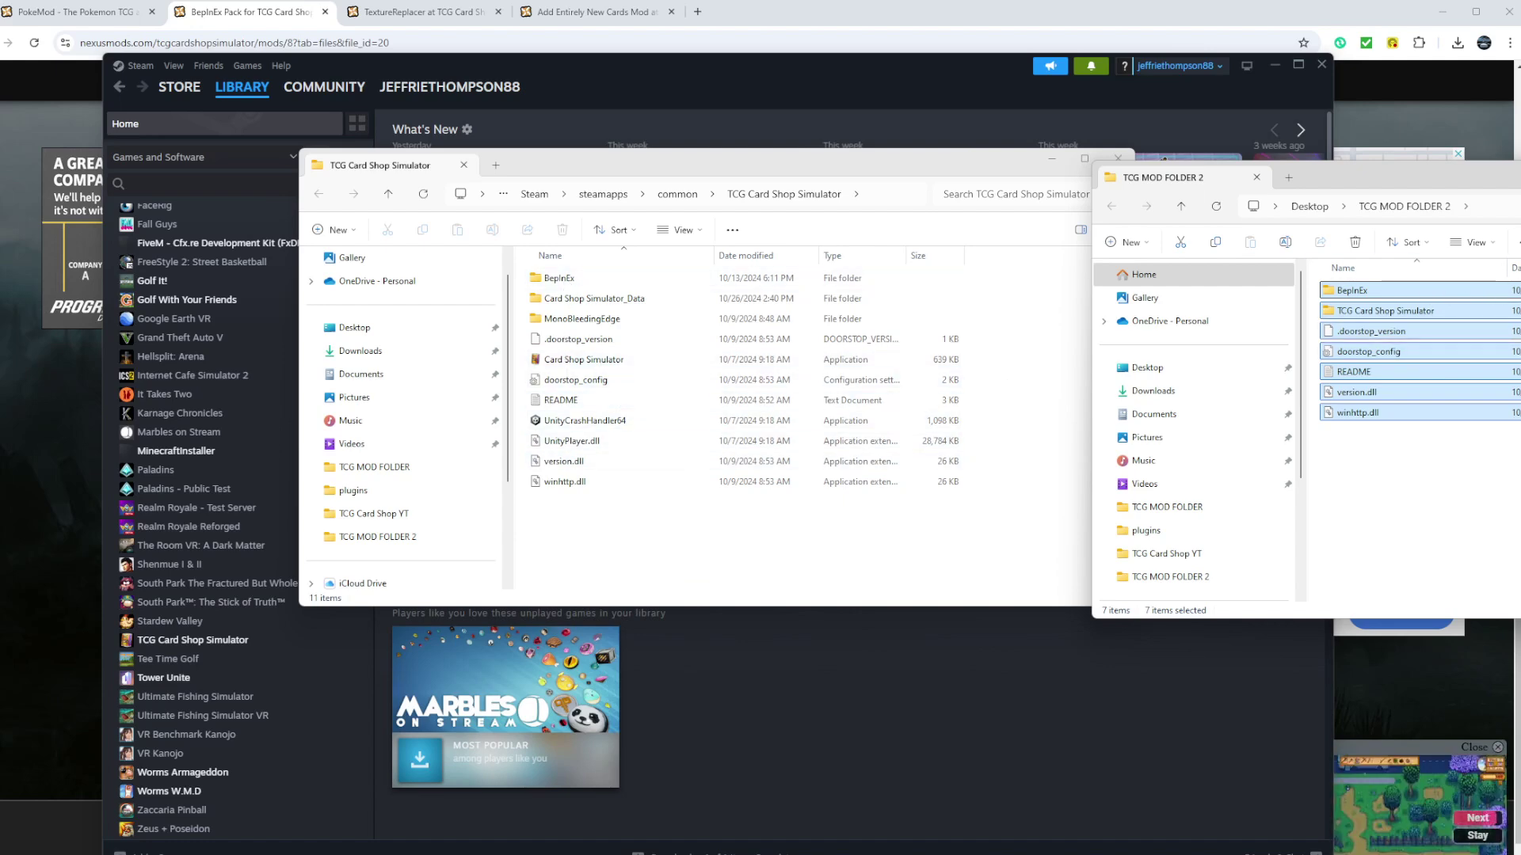
{"action": "key", "text": "alt+F4"}
{"action": "key", "text": "alt+F4"}
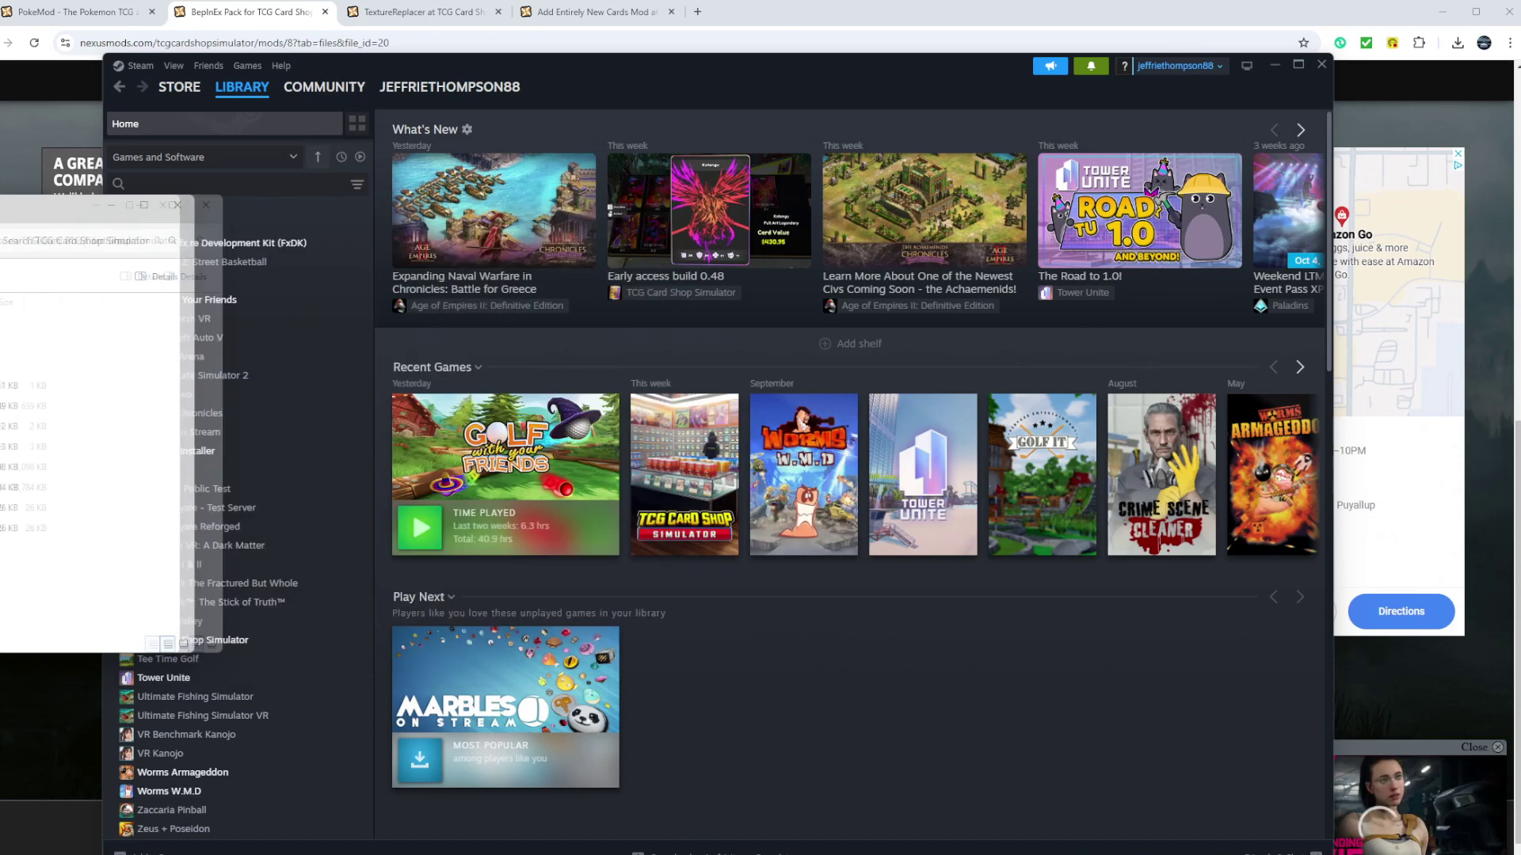
{"action": "key", "text": "alt+F4"}
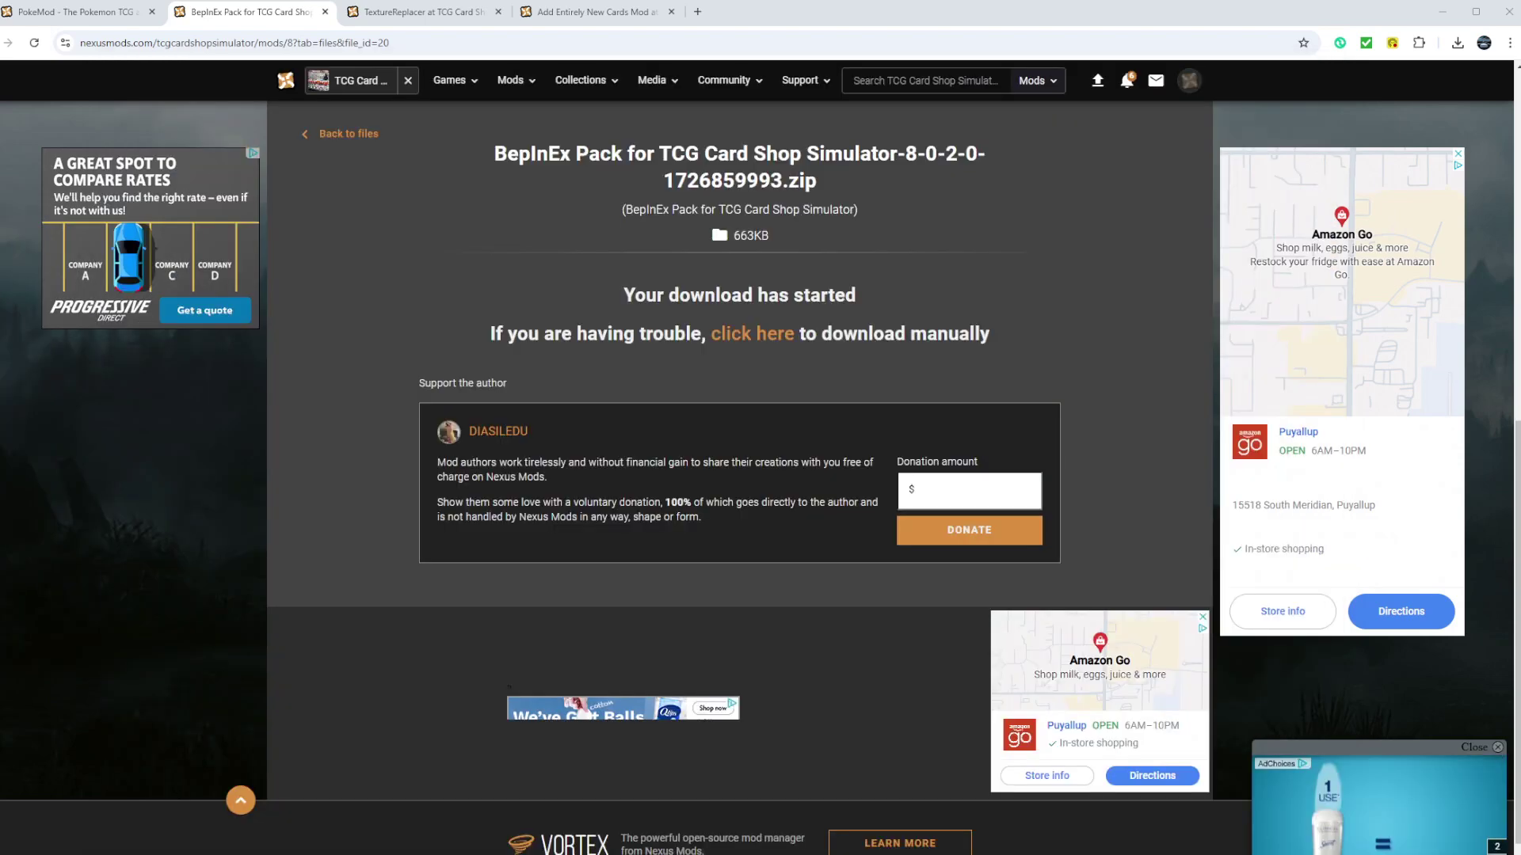
Open the TextureReplacer mod page from PokeMod's requirements, closing the duplicate tab.
{"action": "left_click", "coordinate": [445, 15]}
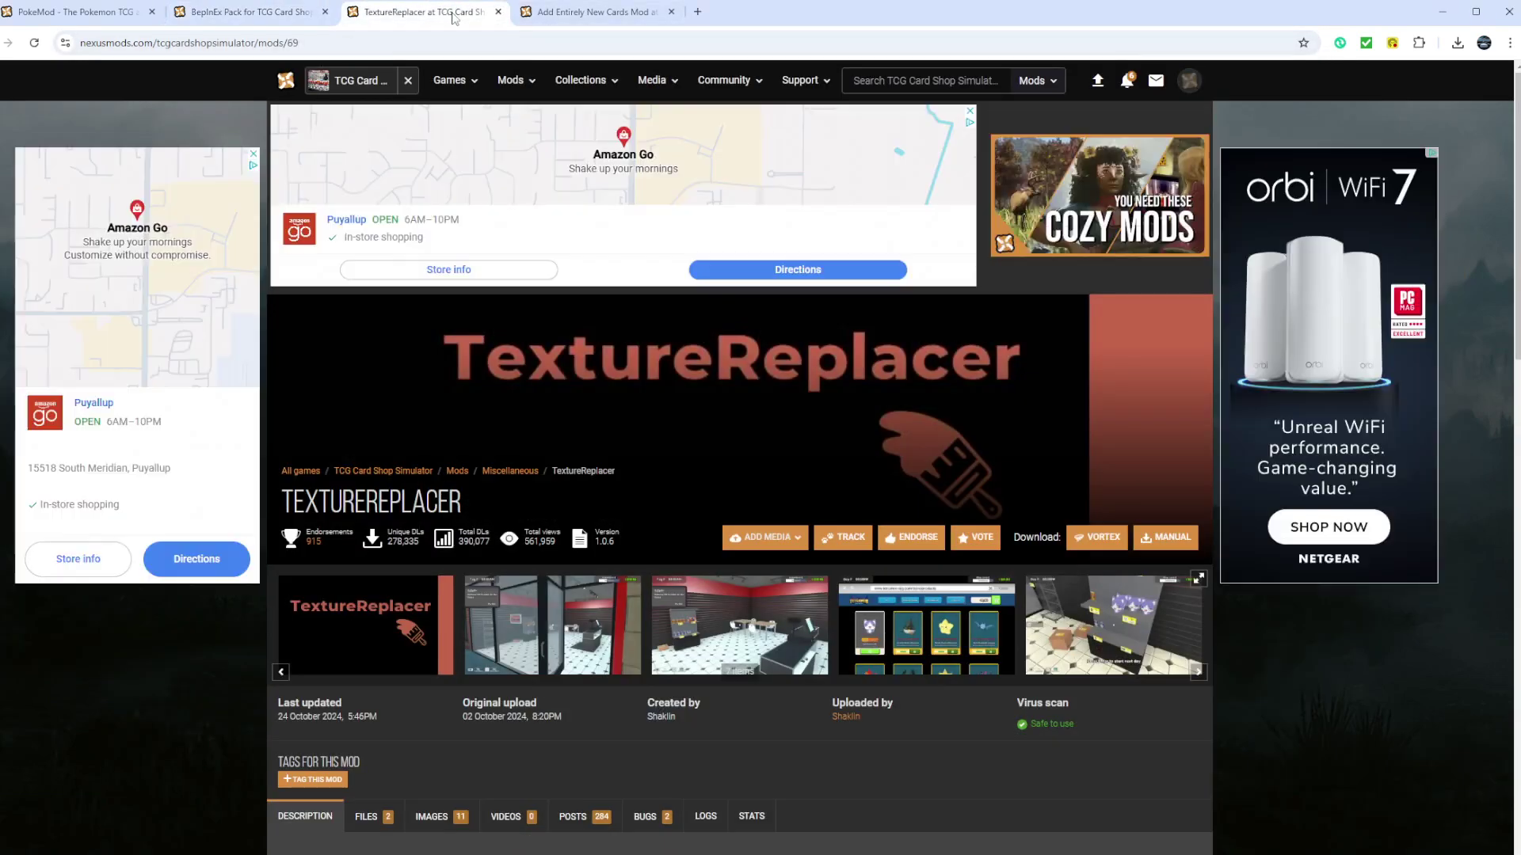
{"action": "scroll", "coordinate": [513, 401], "scroll_direction": "down", "scroll_amount": 2}
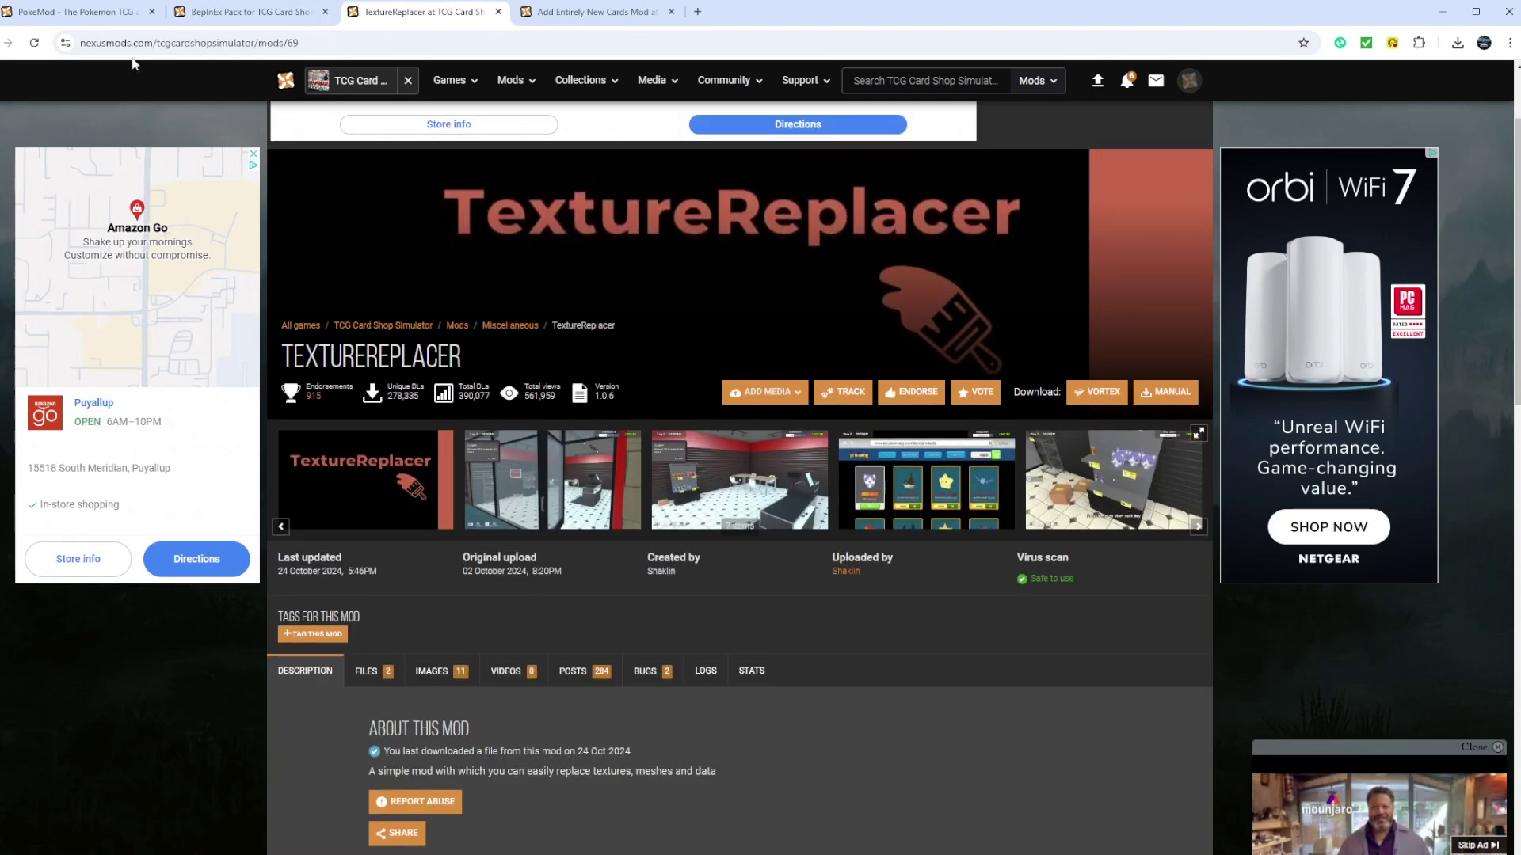
{"action": "left_click", "coordinate": [75, 12]}
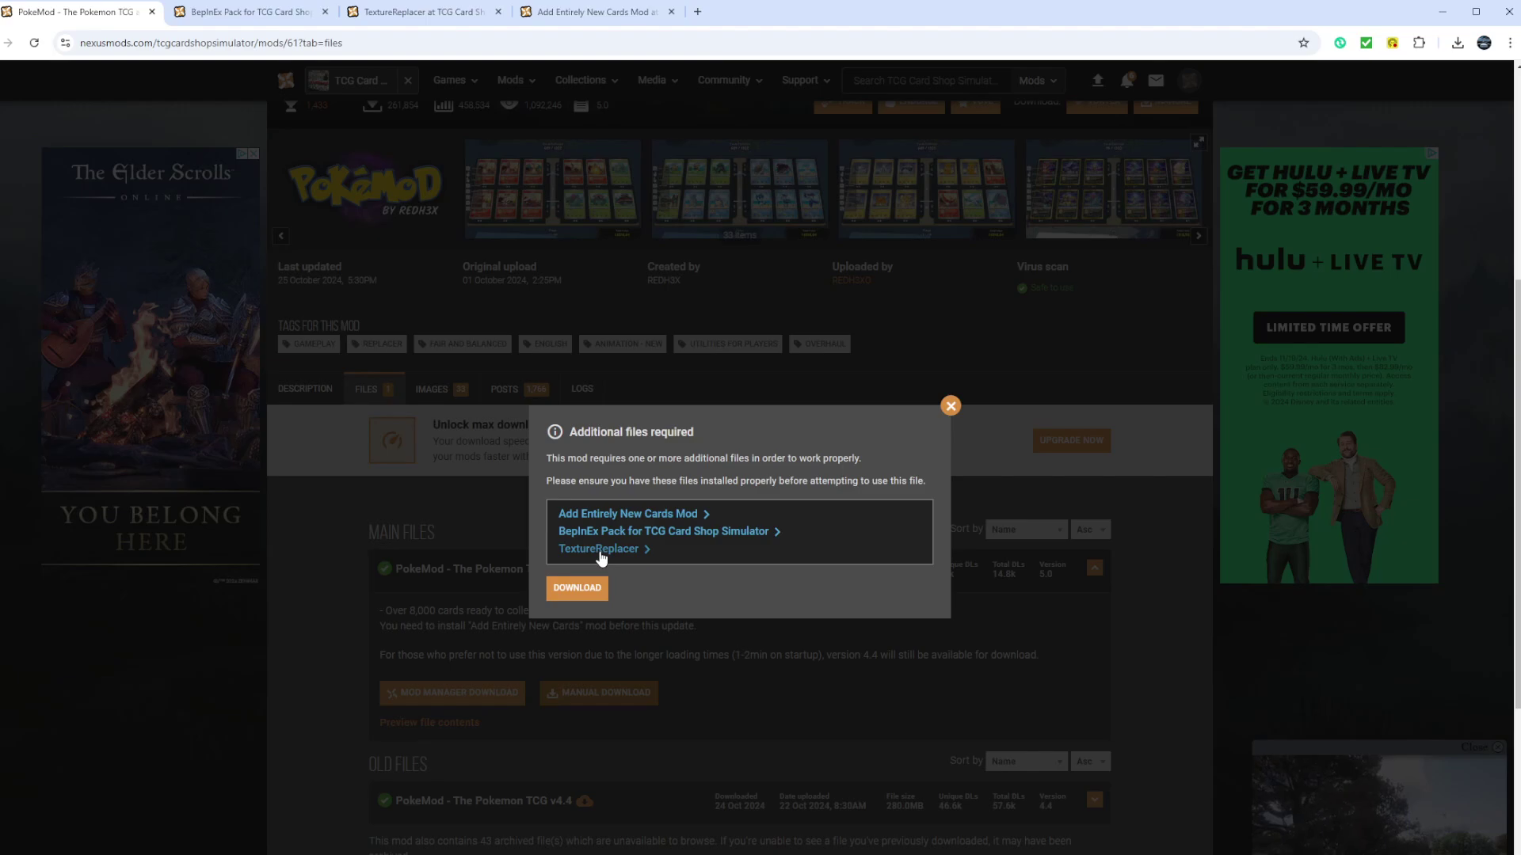
{"action": "left_click", "coordinate": [599, 550]}
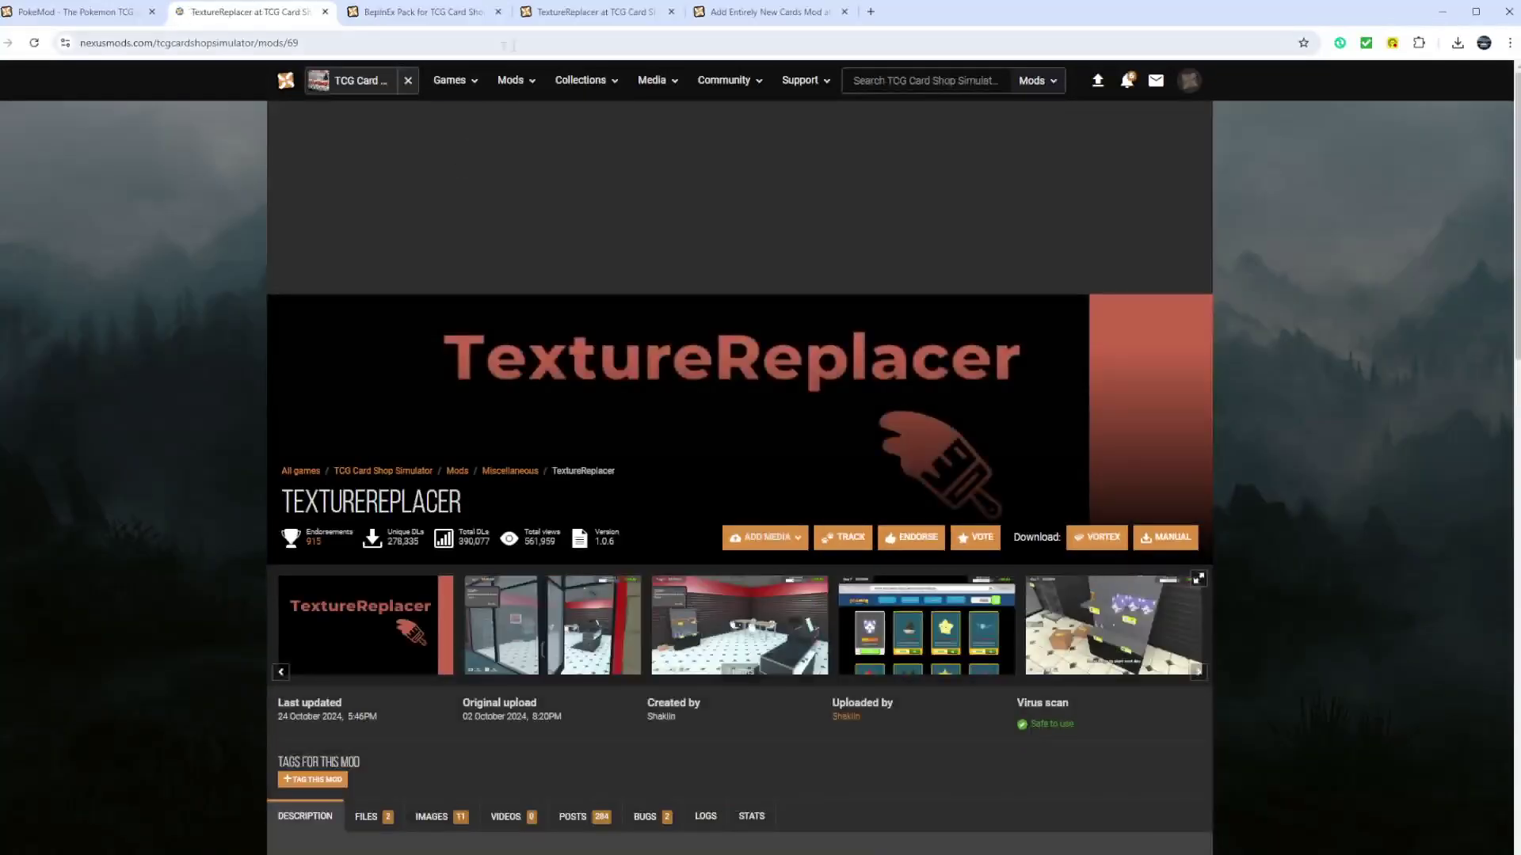
{"action": "left_click", "coordinate": [671, 12]}
{"action": "scroll", "coordinate": [430, 537], "scroll_direction": "down", "scroll_amount": 3}
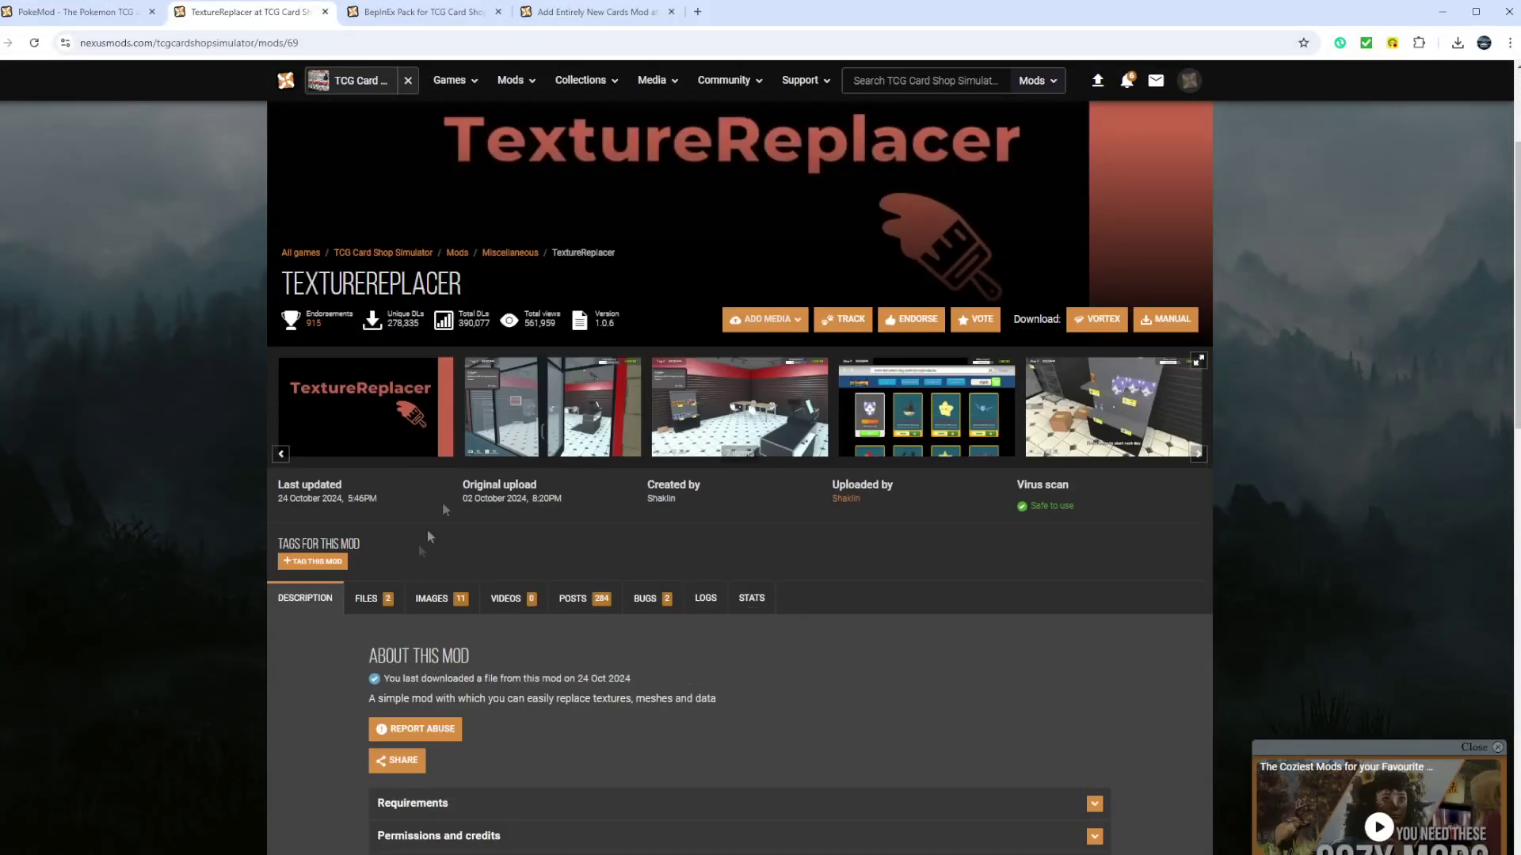
Manually download TextureReplacer 1.0.6, confirming past the BepInEx requirement notice.
{"action": "left_click", "coordinate": [380, 600]}
{"action": "scroll", "coordinate": [602, 673], "scroll_direction": "down", "scroll_amount": 4}
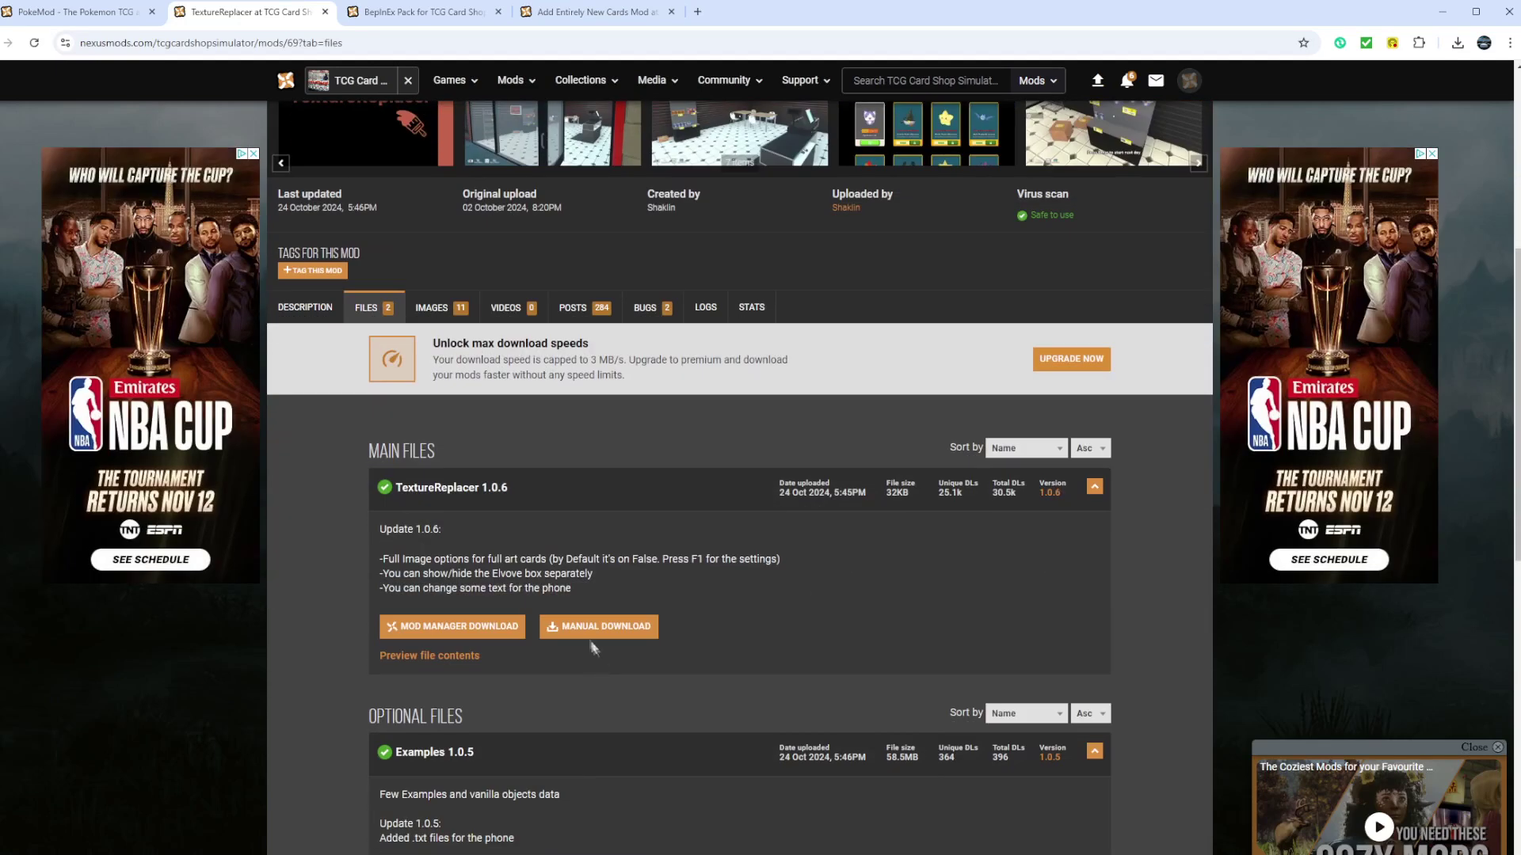
{"action": "left_click", "coordinate": [588, 634]}
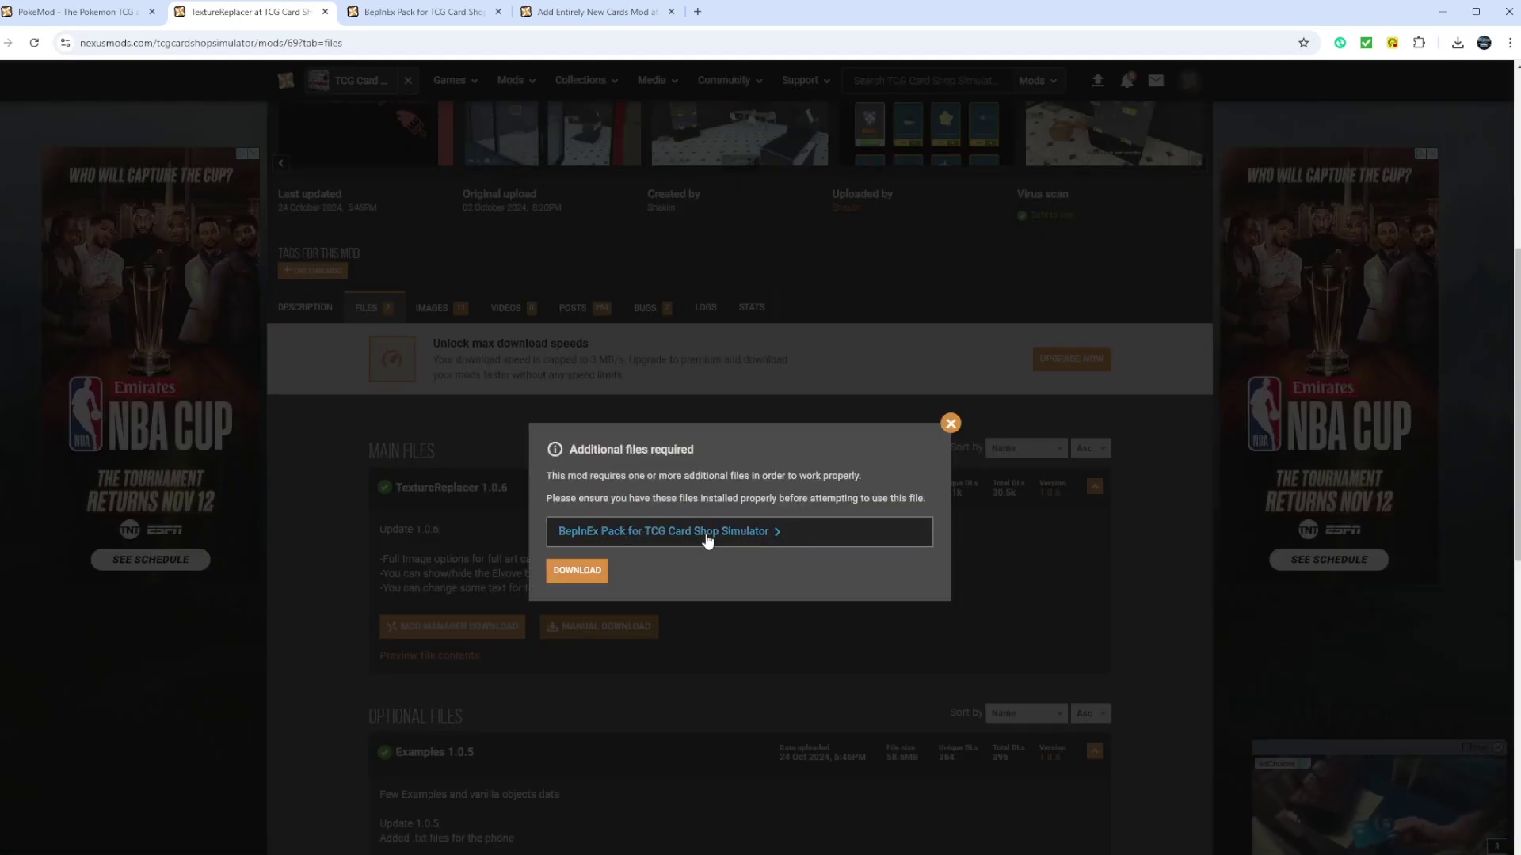
{"action": "left_click", "coordinate": [586, 581]}
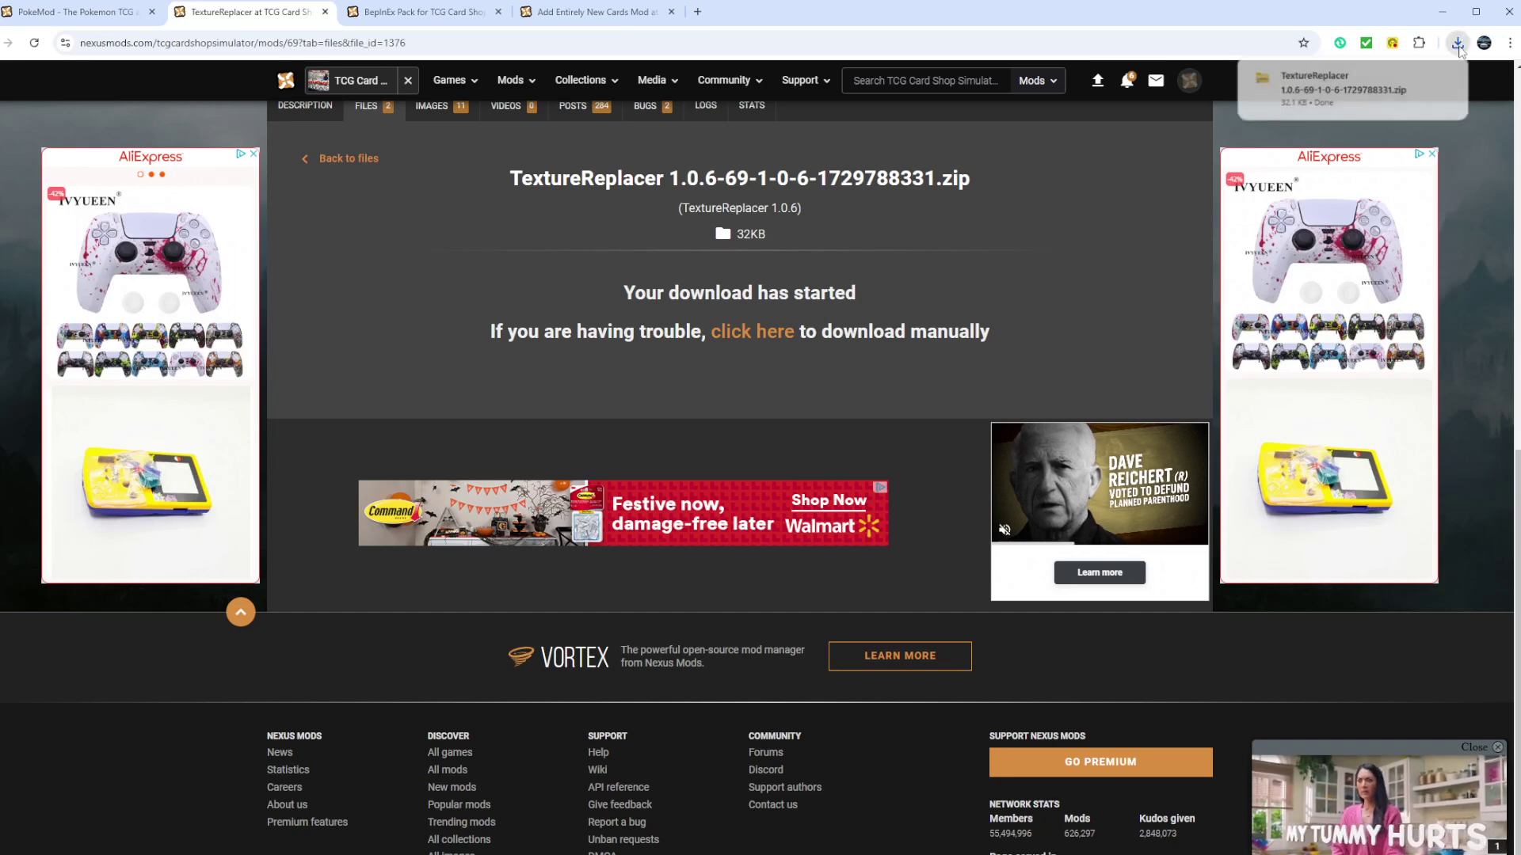
{"action": "left_click", "coordinate": [1321, 89]}
Extract the TextureReplacer 1.0.6 zip from Downloads into TCG MOD FOLDER 2, then move that window right.
{"action": "left_click", "coordinate": [237, 451]}
{"action": "left_click", "coordinate": [470, 372]}
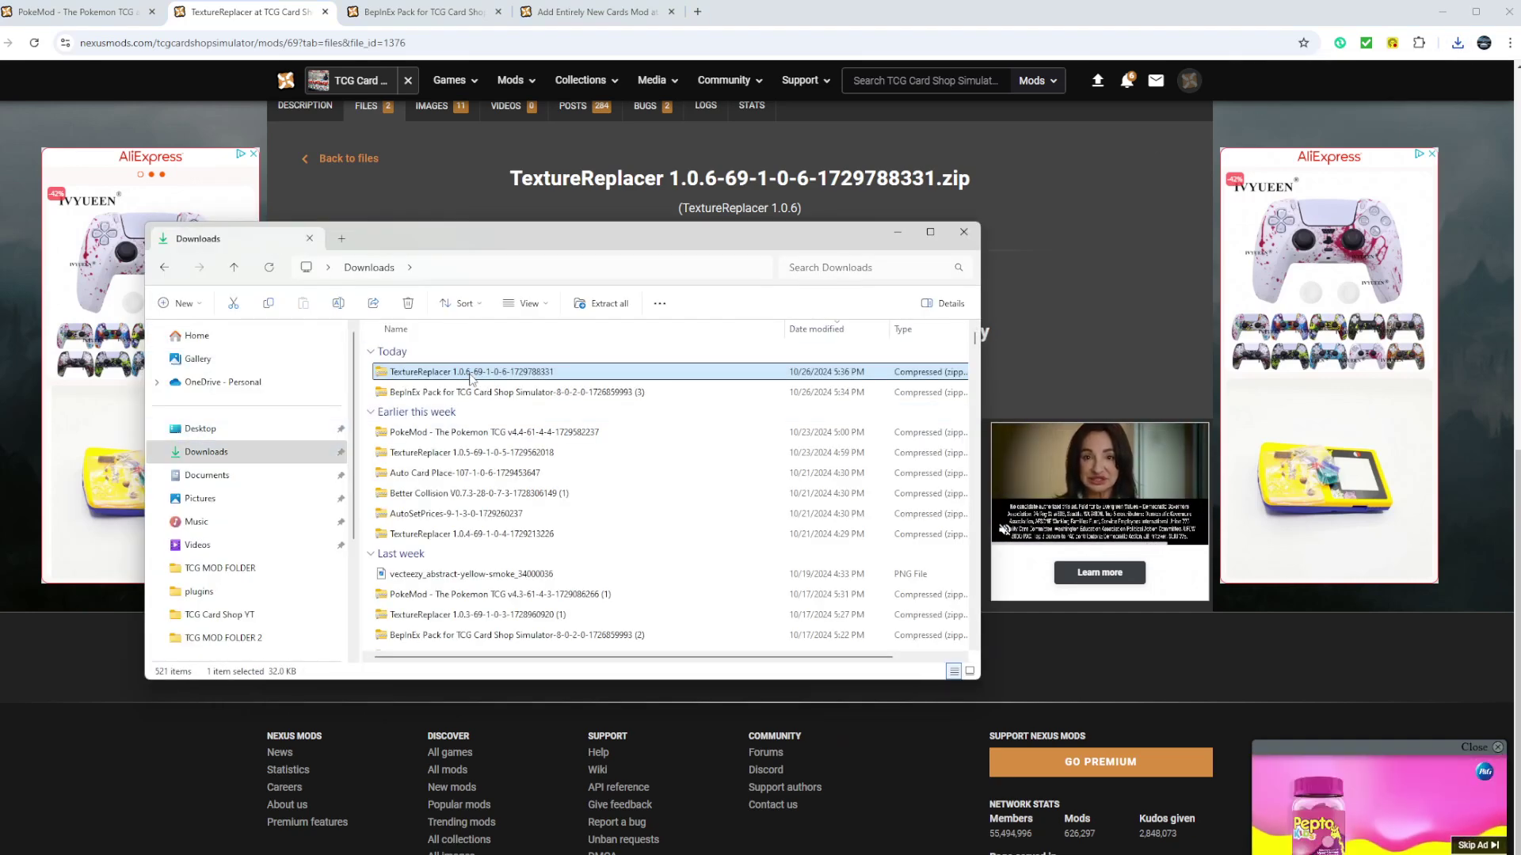
{"action": "right_click", "coordinate": [470, 376]}
{"action": "left_click", "coordinate": [545, 539]}
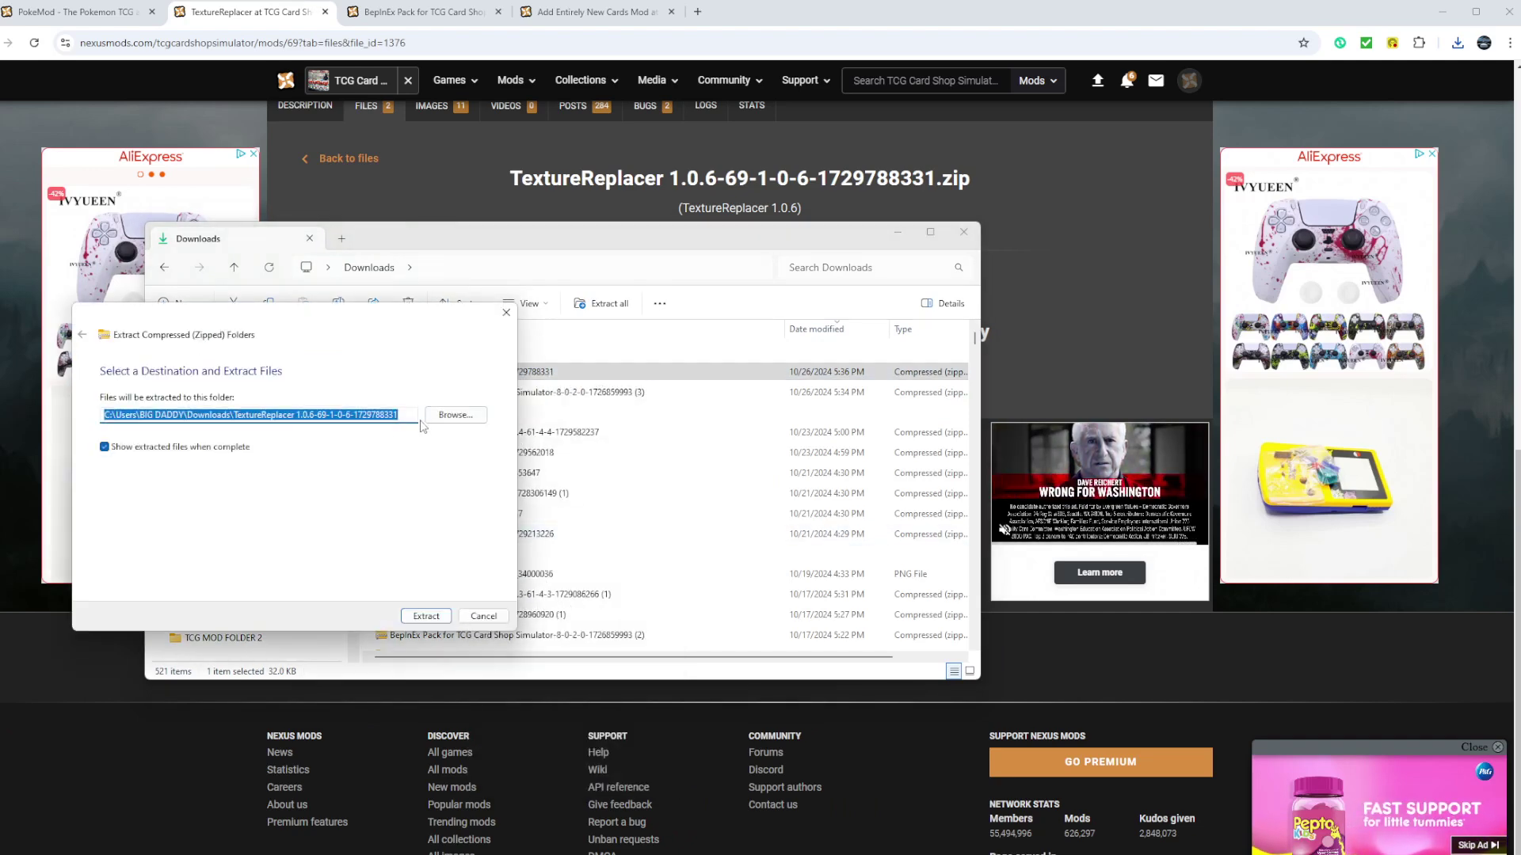
{"action": "left_click", "coordinate": [456, 416]}
{"action": "left_click", "coordinate": [816, 822]}
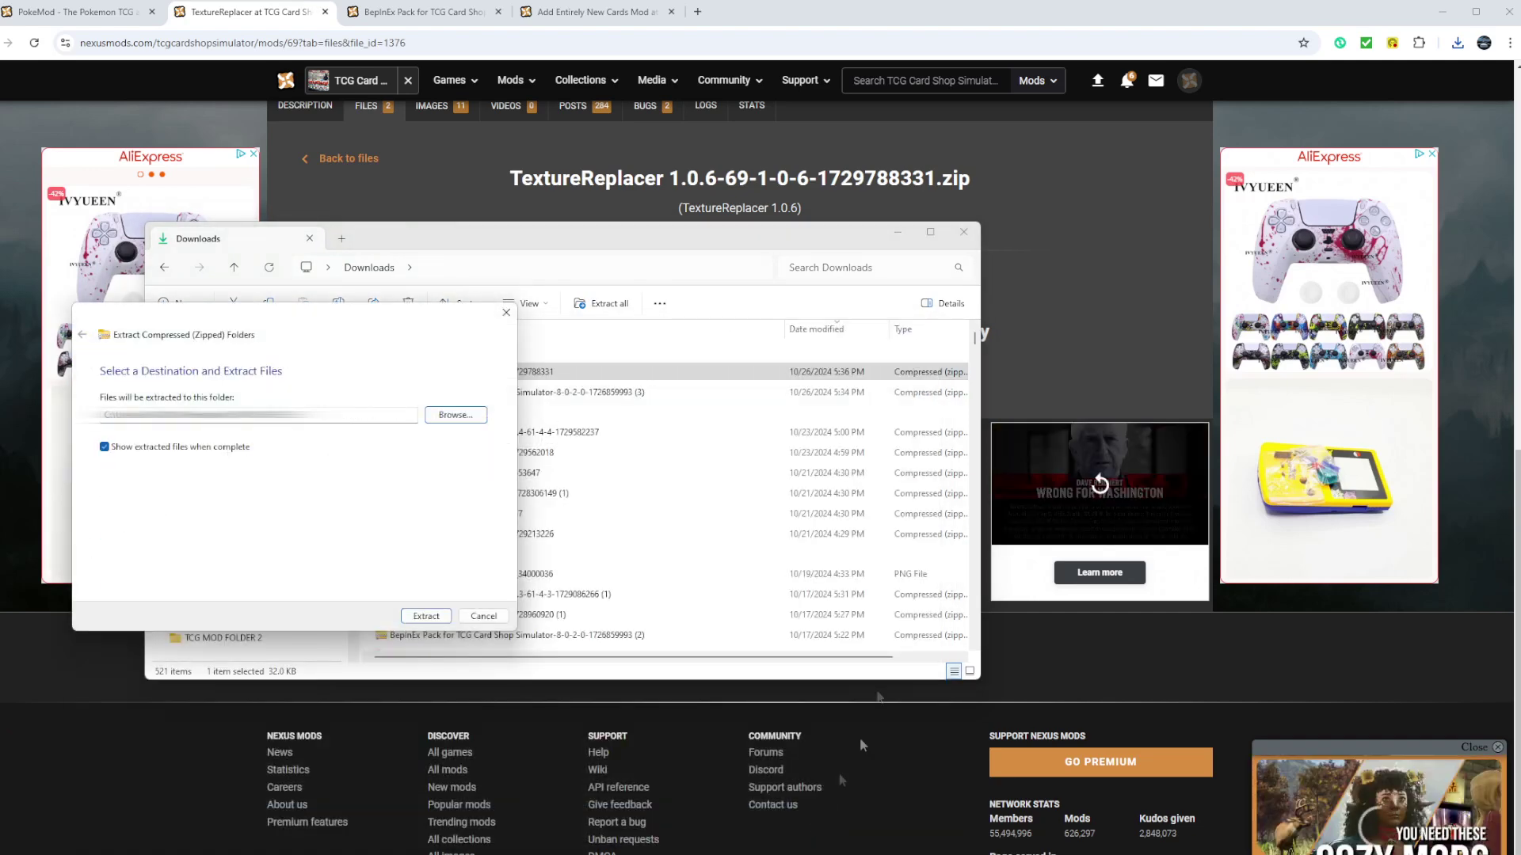
{"action": "left_click", "coordinate": [426, 617]}
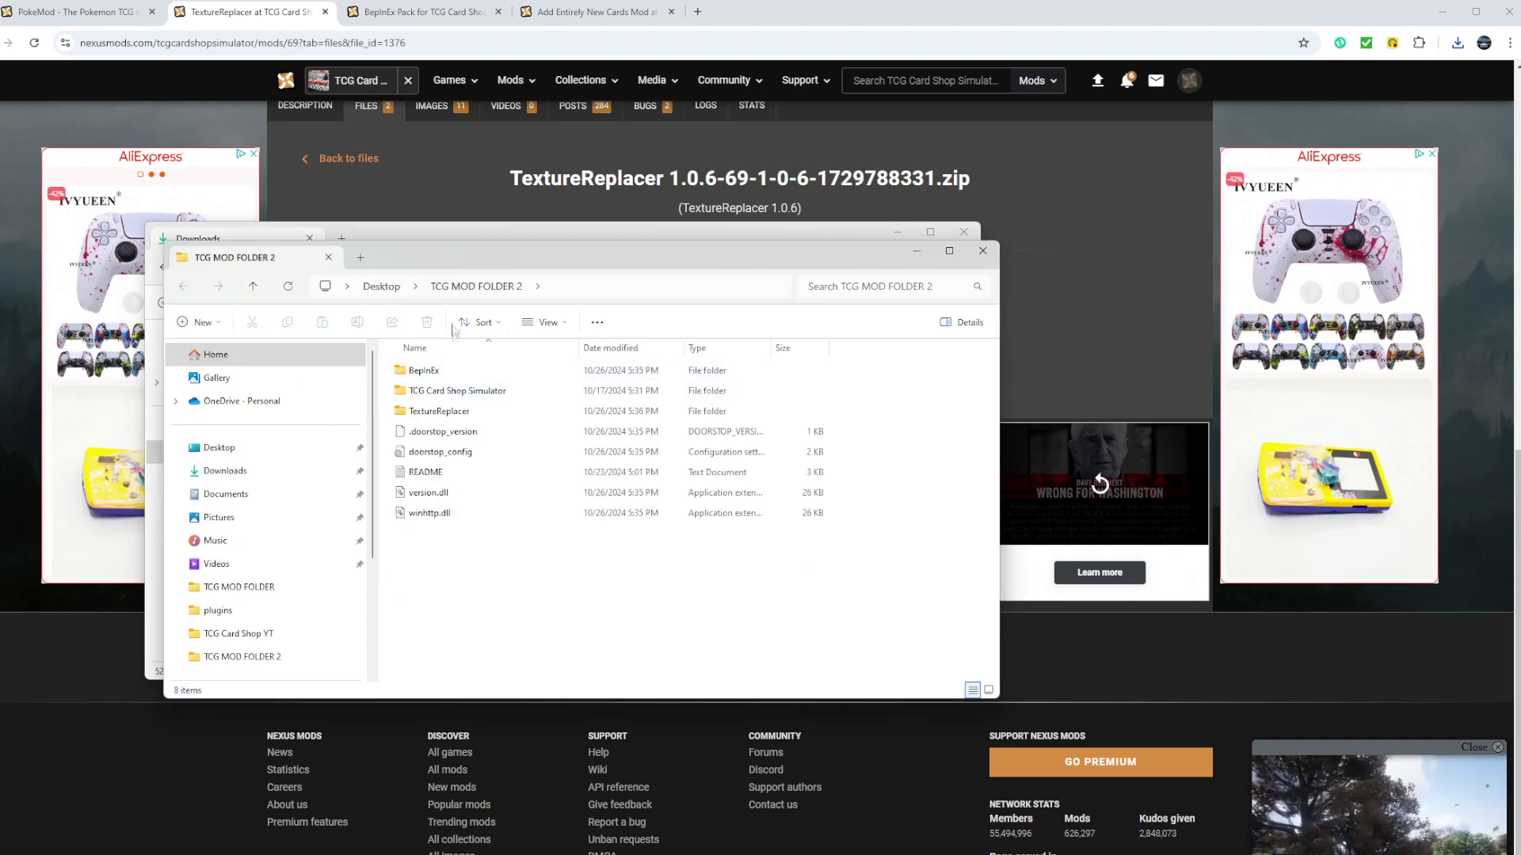
{"action": "left_click_drag", "start_coordinate": [480, 266], "coordinate": [1322, 241]}
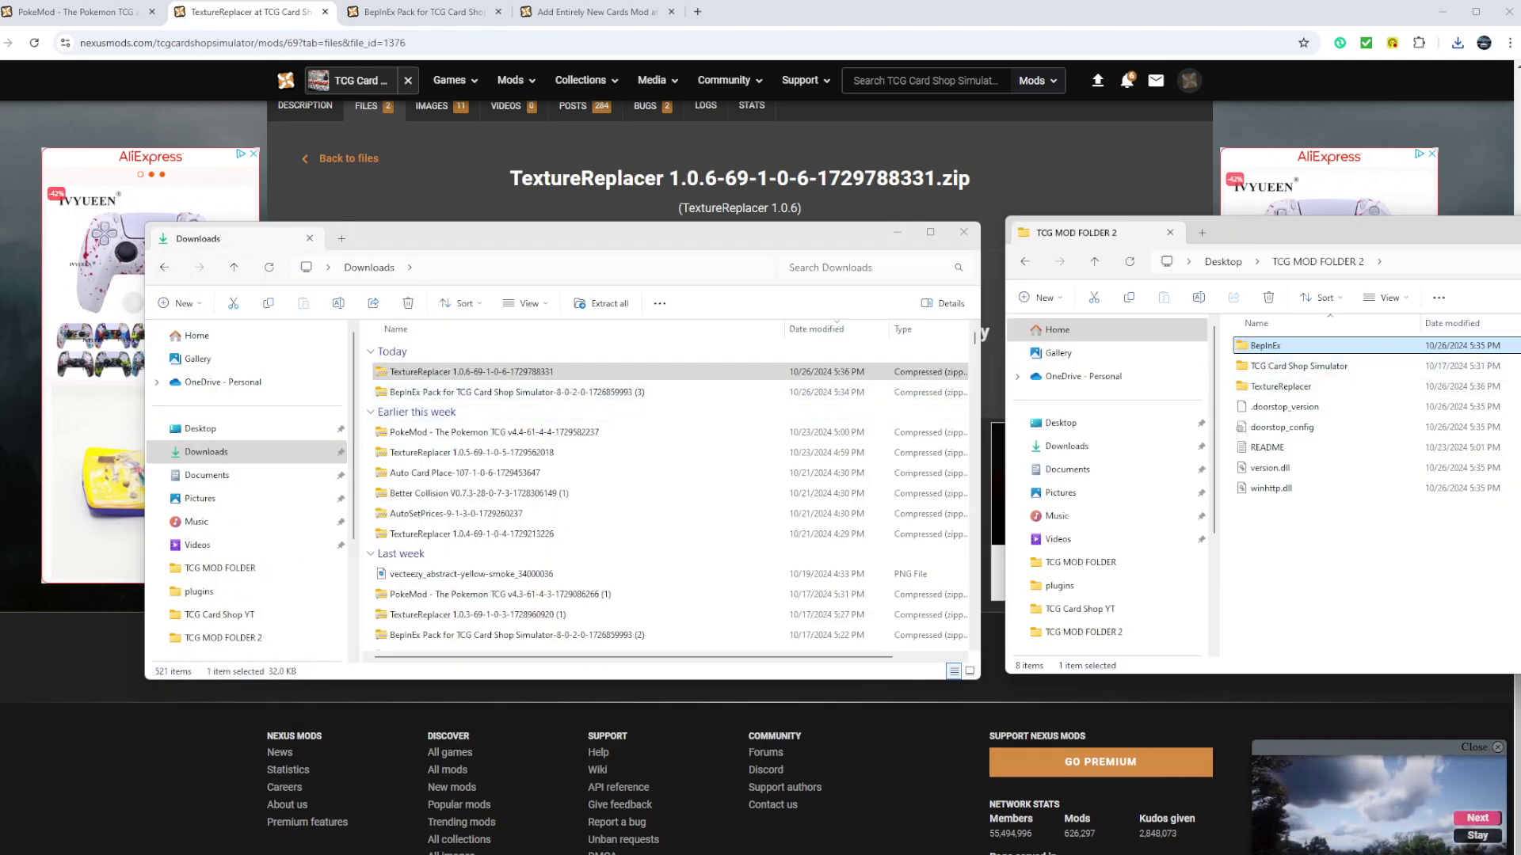
Move the TextureReplacer folder into the game's BepInEx\plugins, replacing the existing files.
{"action": "left_click_drag", "start_coordinate": [535, 250], "coordinate": [633, 250]}
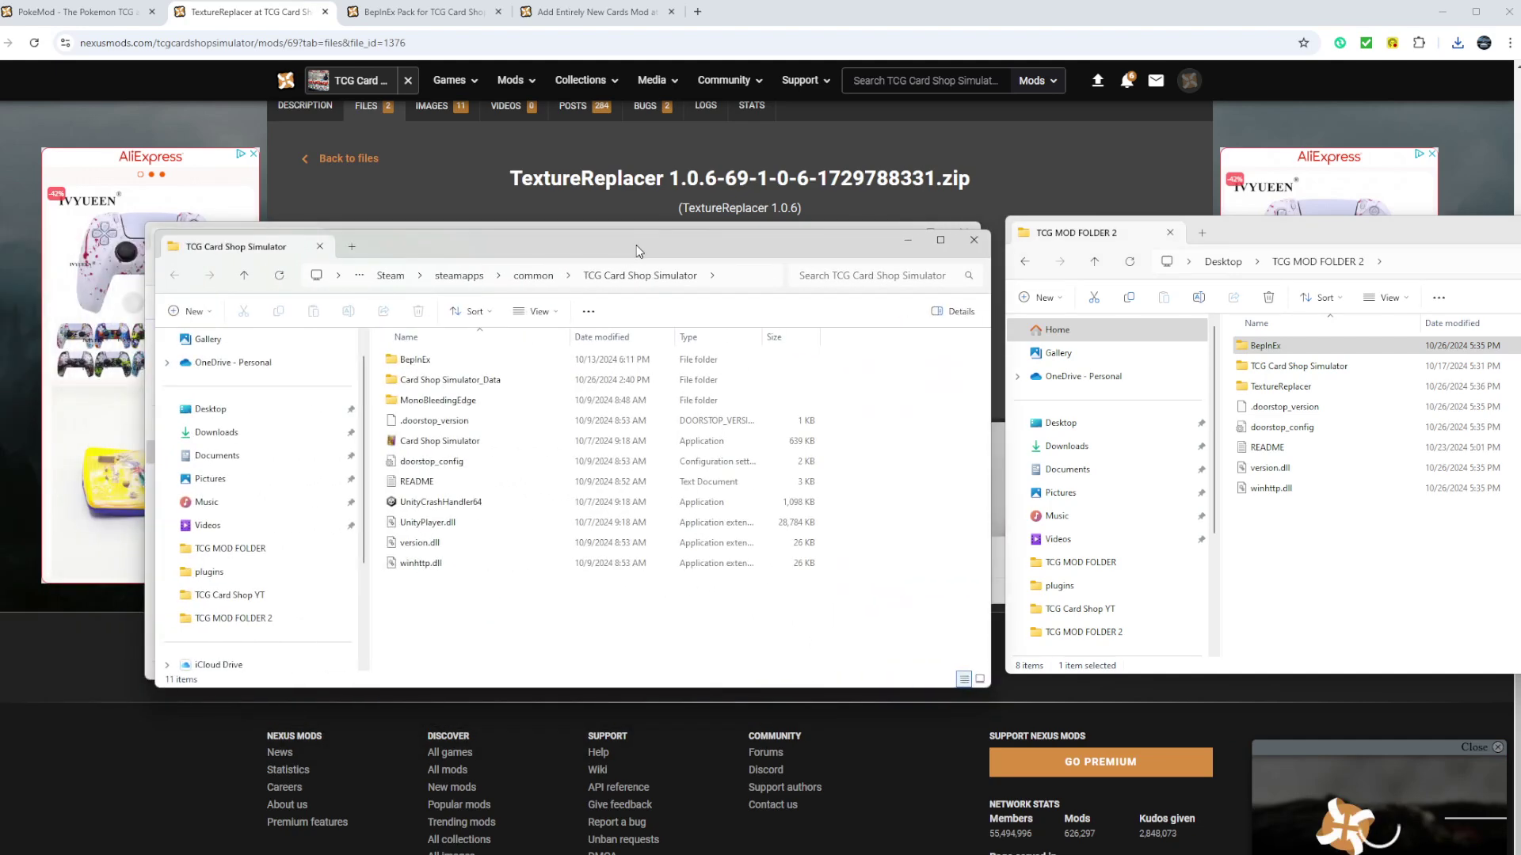
{"action": "double_click", "coordinate": [465, 365]}
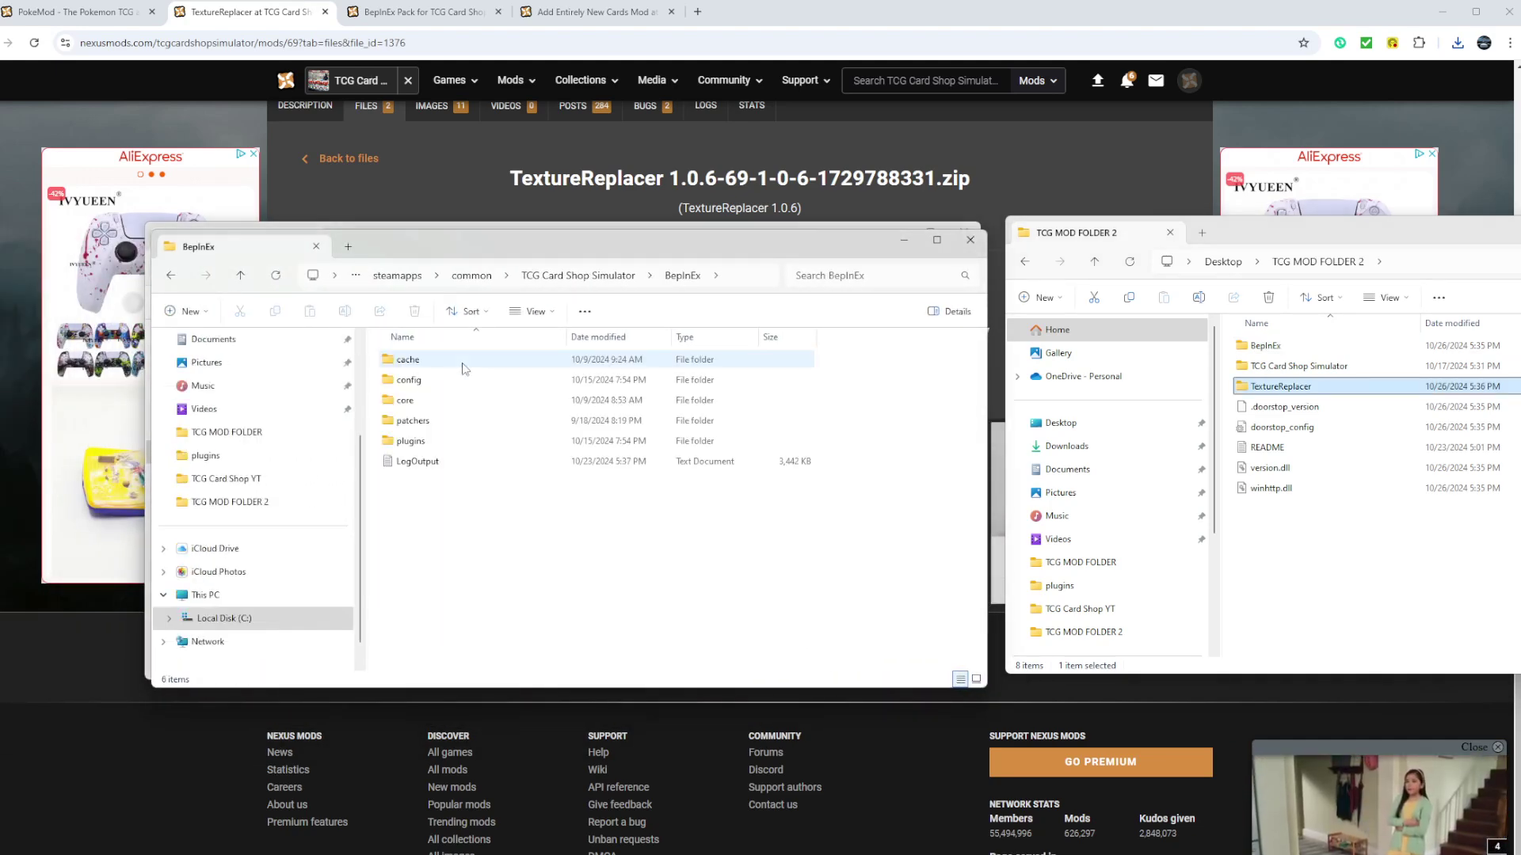
{"action": "double_click", "coordinate": [435, 440]}
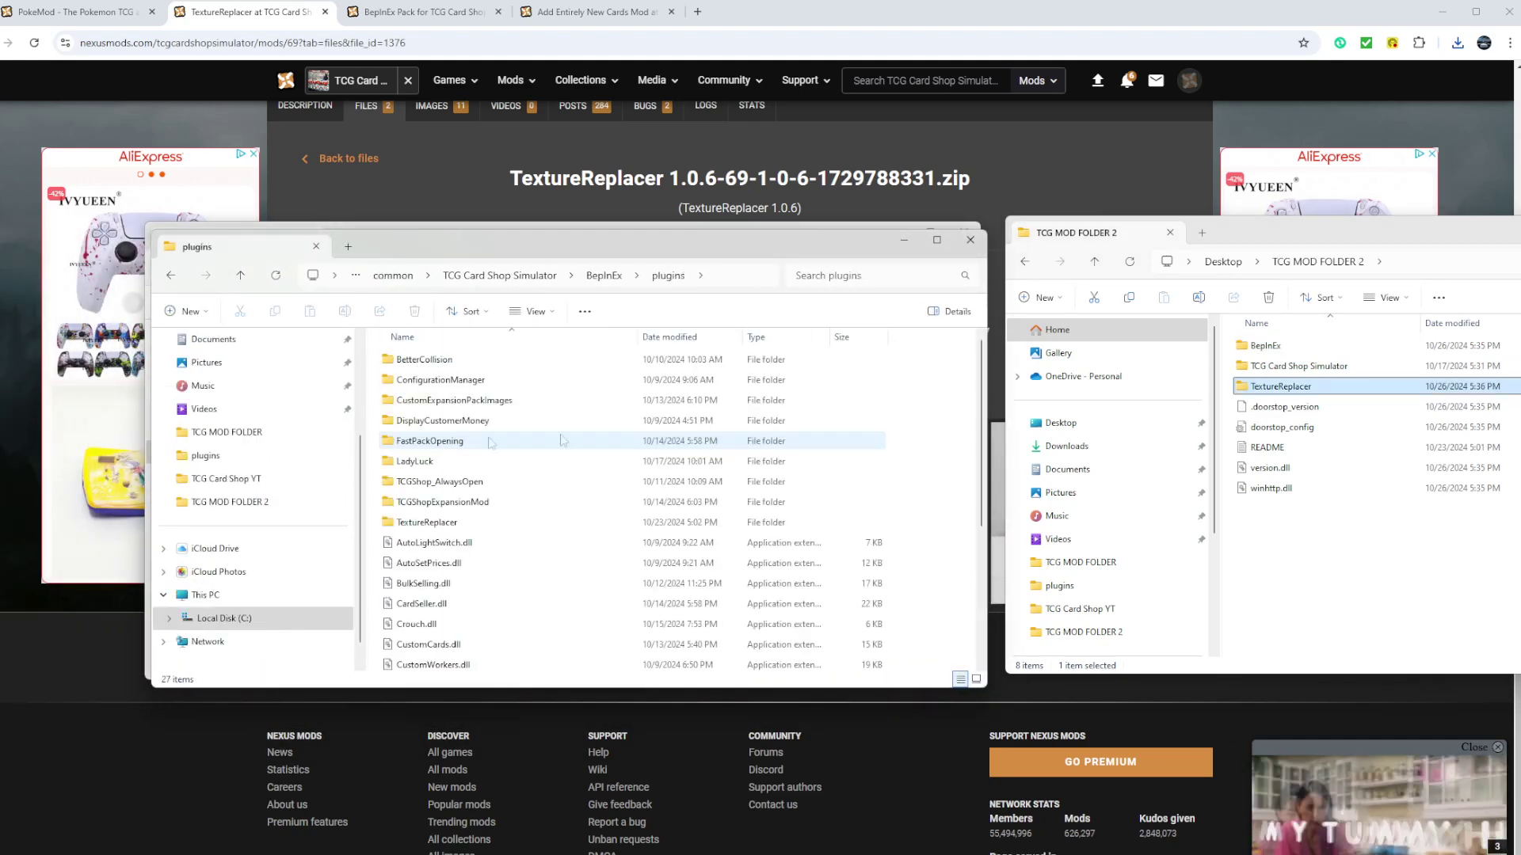
{"action": "left_click", "coordinate": [1324, 388]}
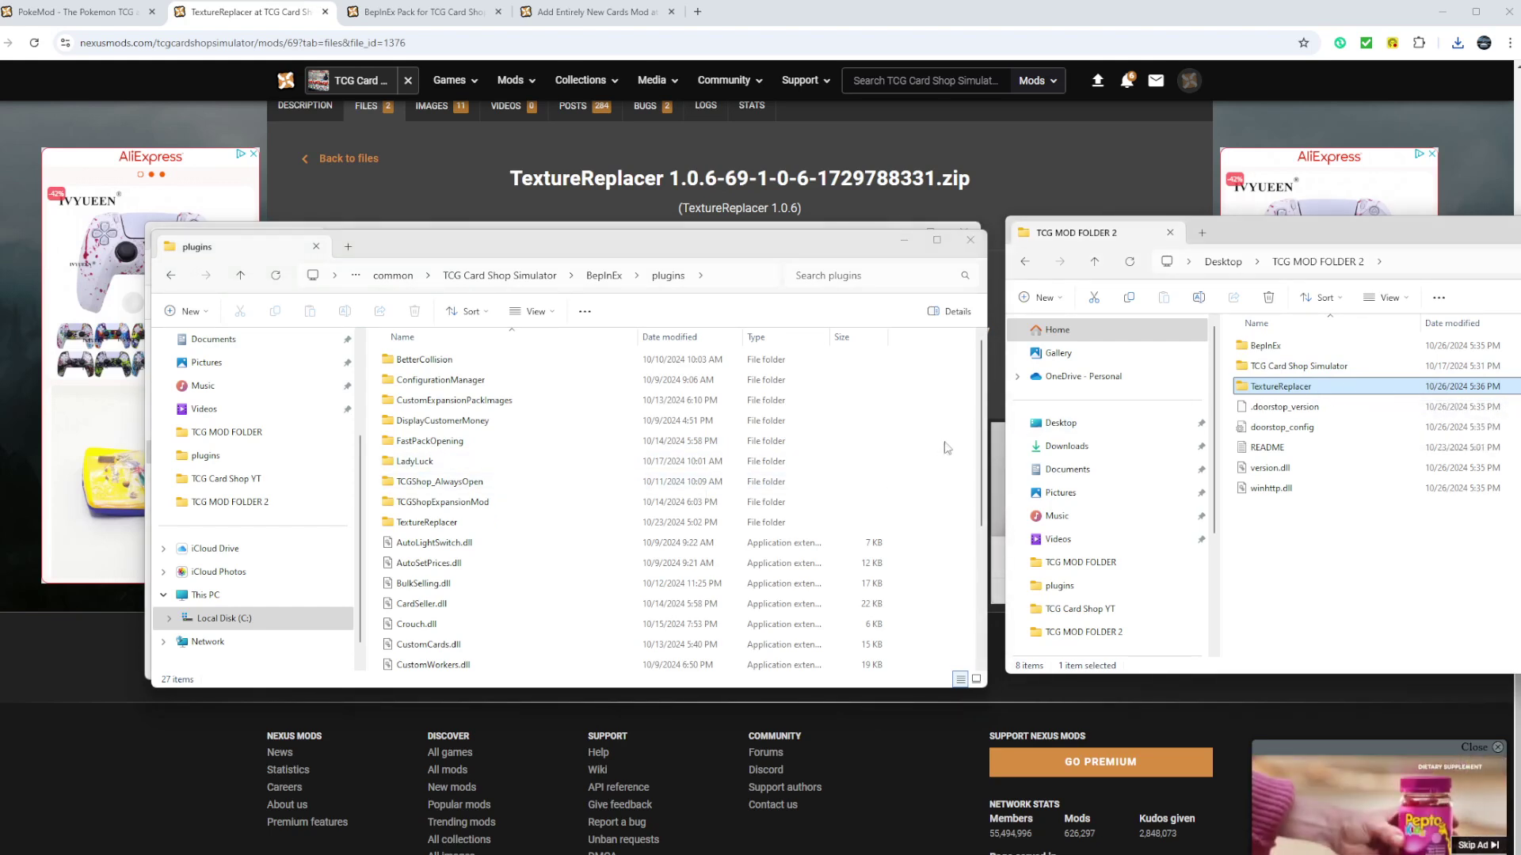
{"action": "left_click_drag", "start_coordinate": [1281, 388], "coordinate": [939, 448]}
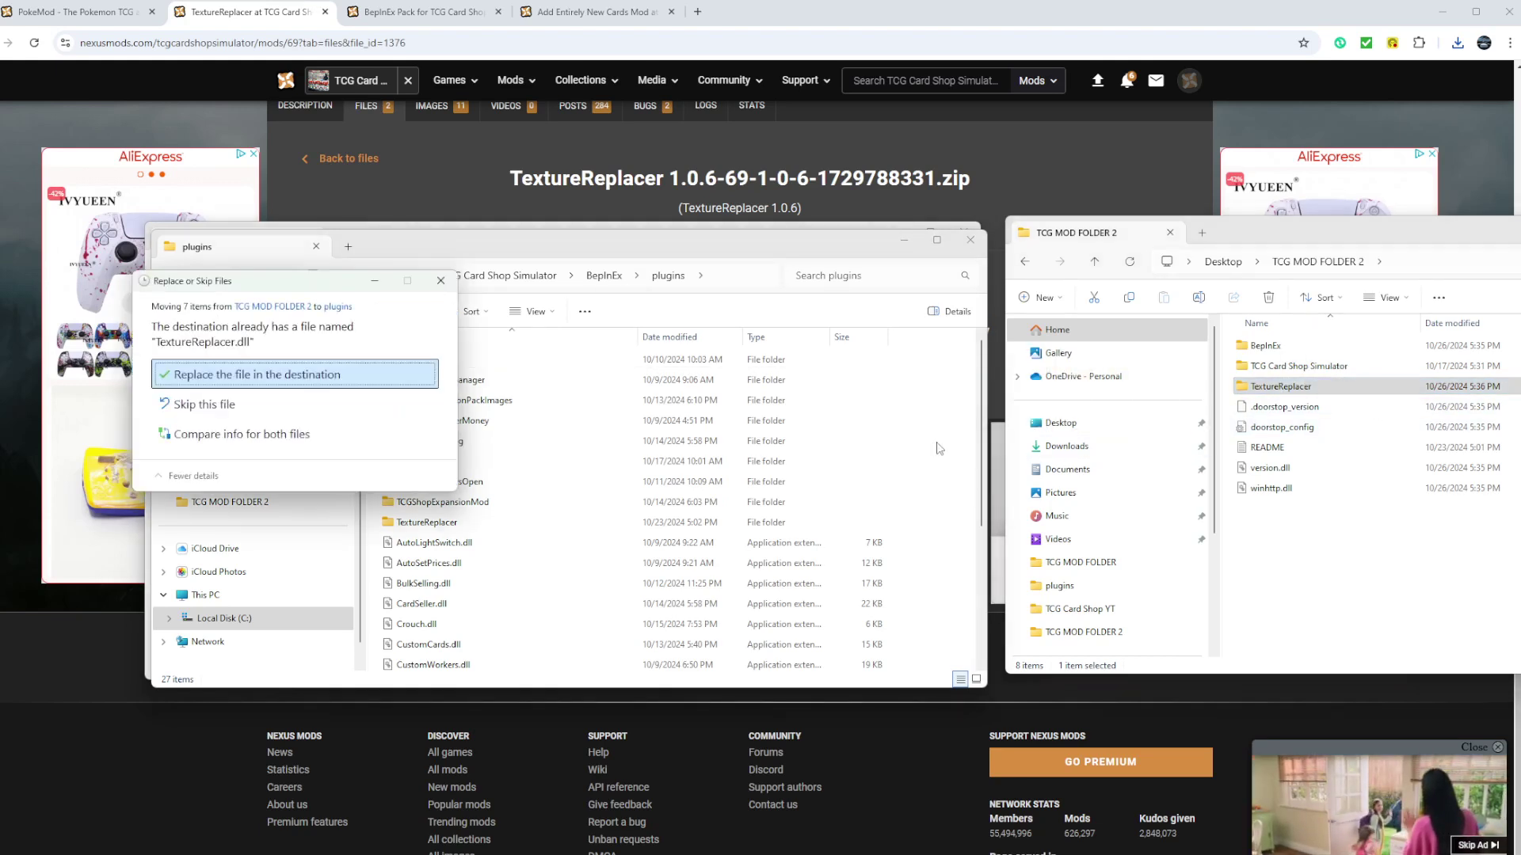
{"action": "left_click", "coordinate": [322, 383]}
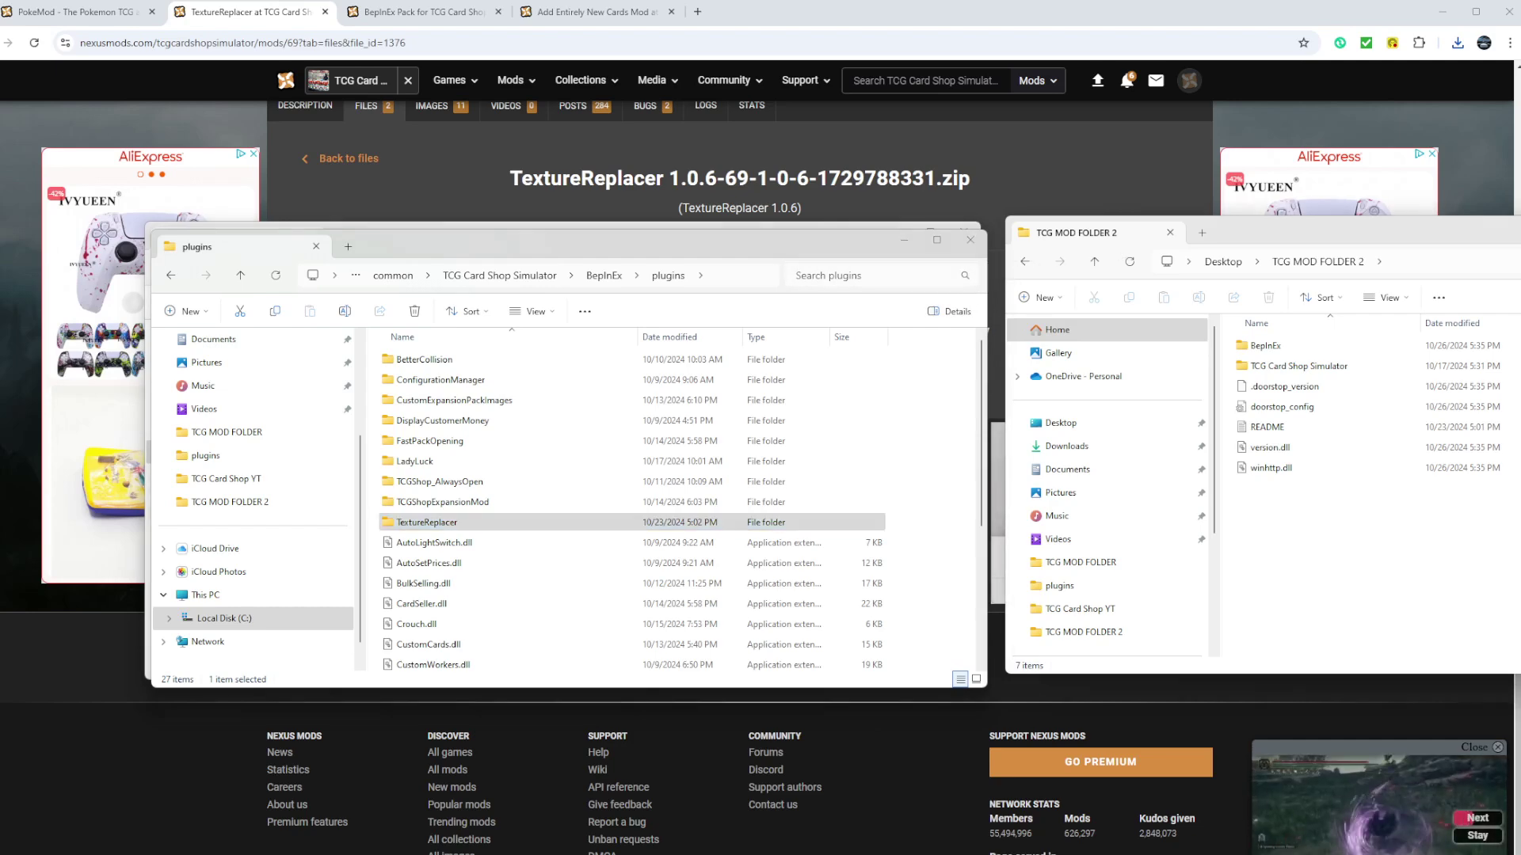
{"action": "key", "text": "alt+F4"}
Open Add Entirely New Cards Mod from PokeMod's requirements and Slow Download New Cards Mod V1.2.
{"action": "left_click", "coordinate": [290, 63]}
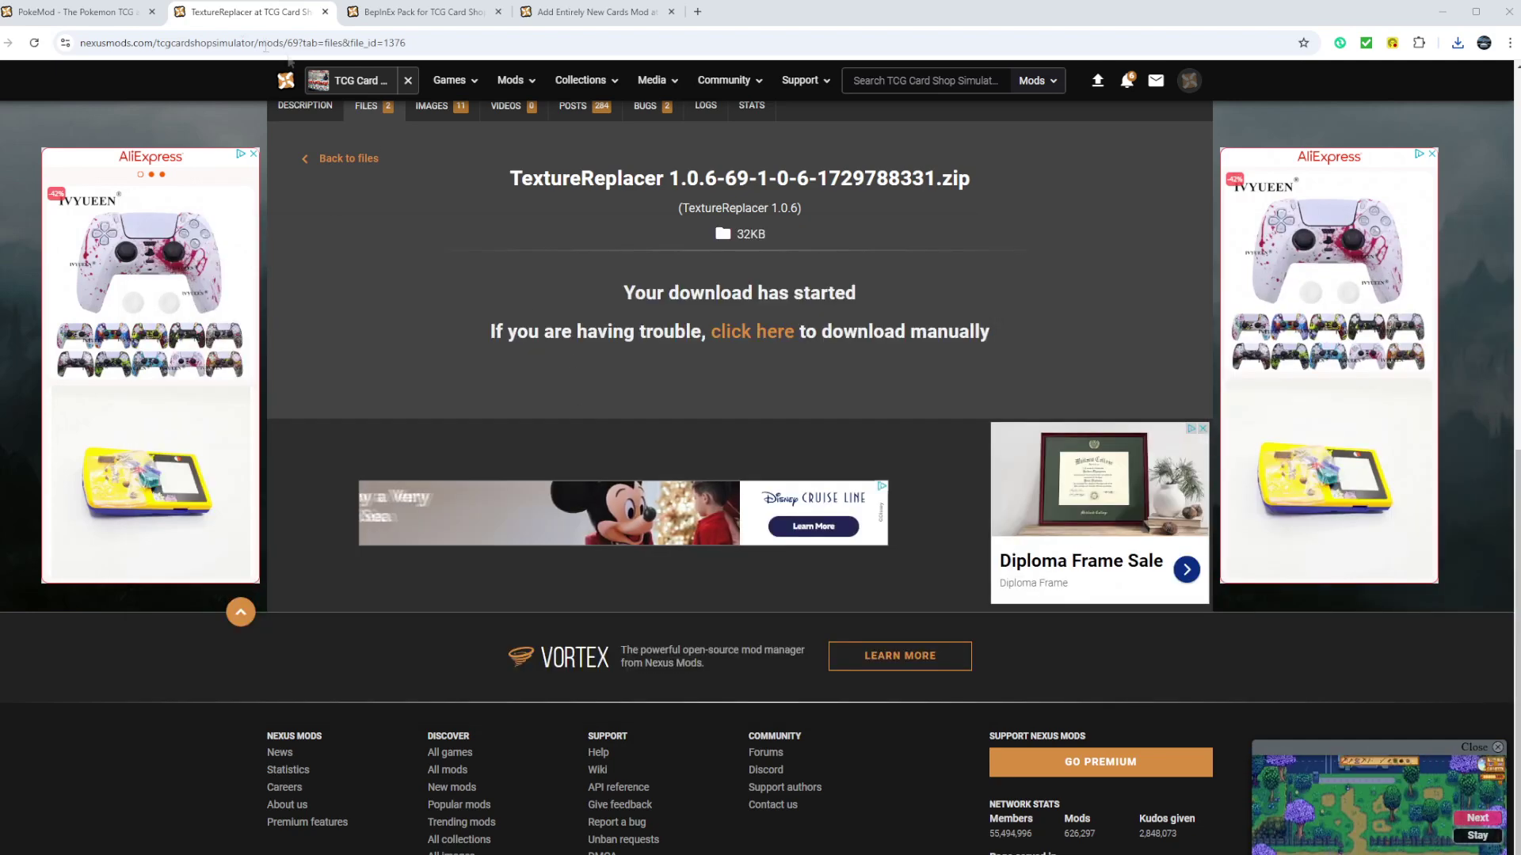
{"action": "left_click", "coordinate": [87, 11]}
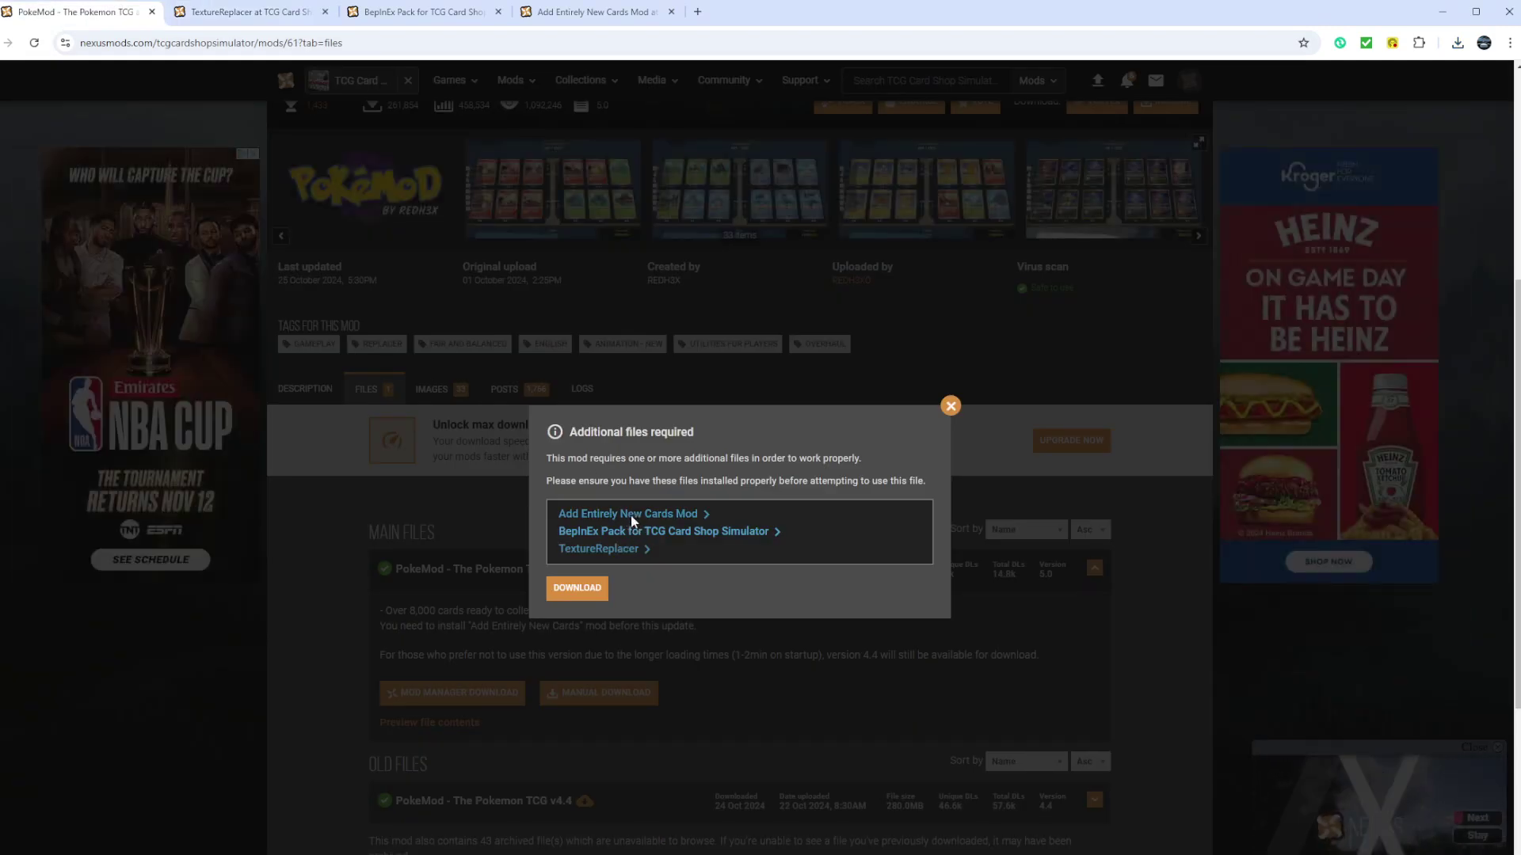
{"action": "left_click", "coordinate": [631, 517]}
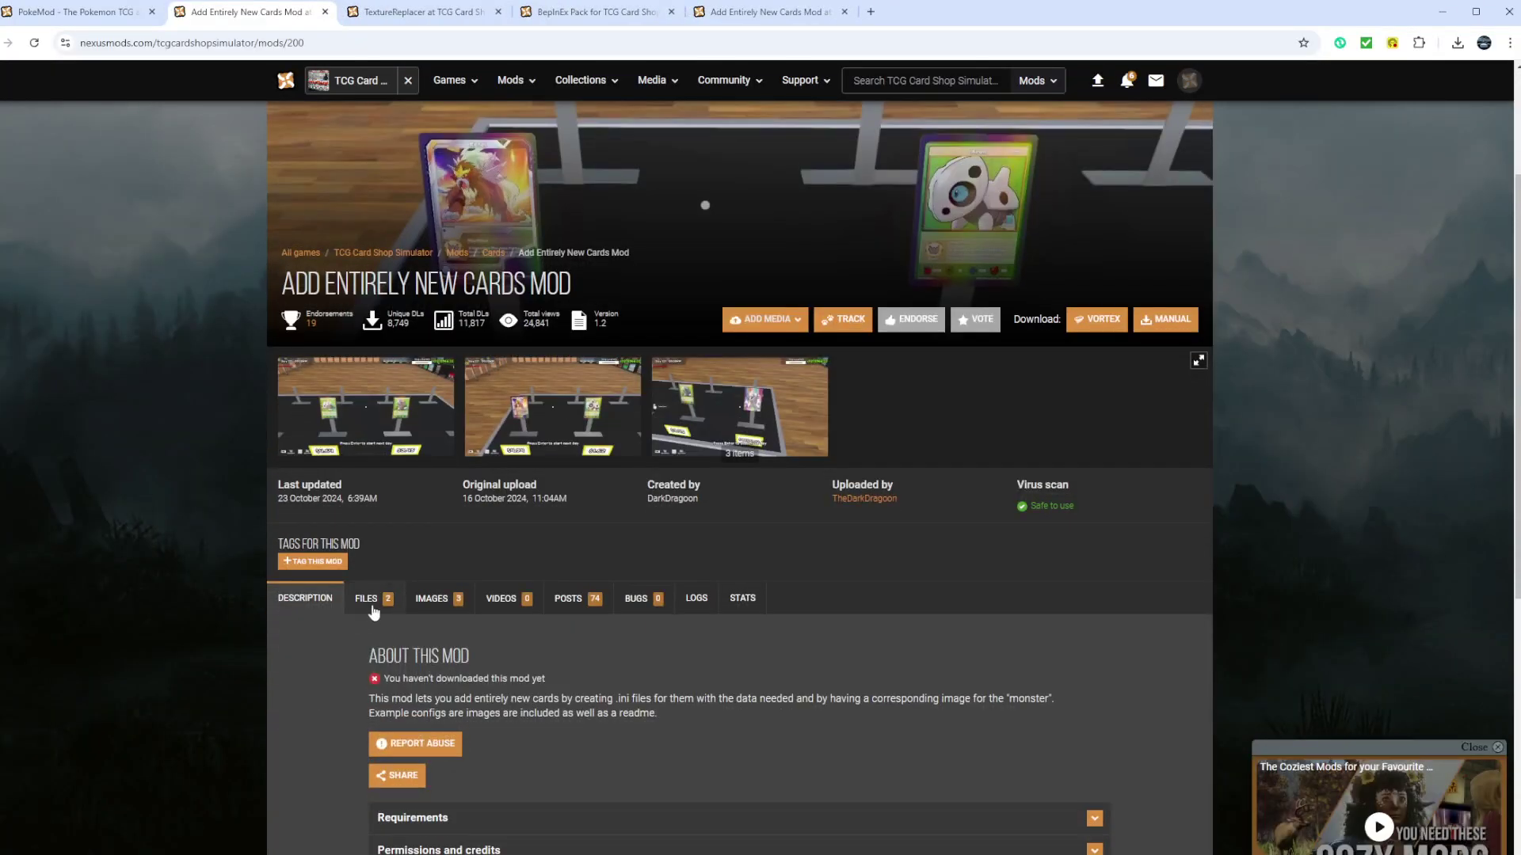
{"action": "left_click", "coordinate": [368, 599]}
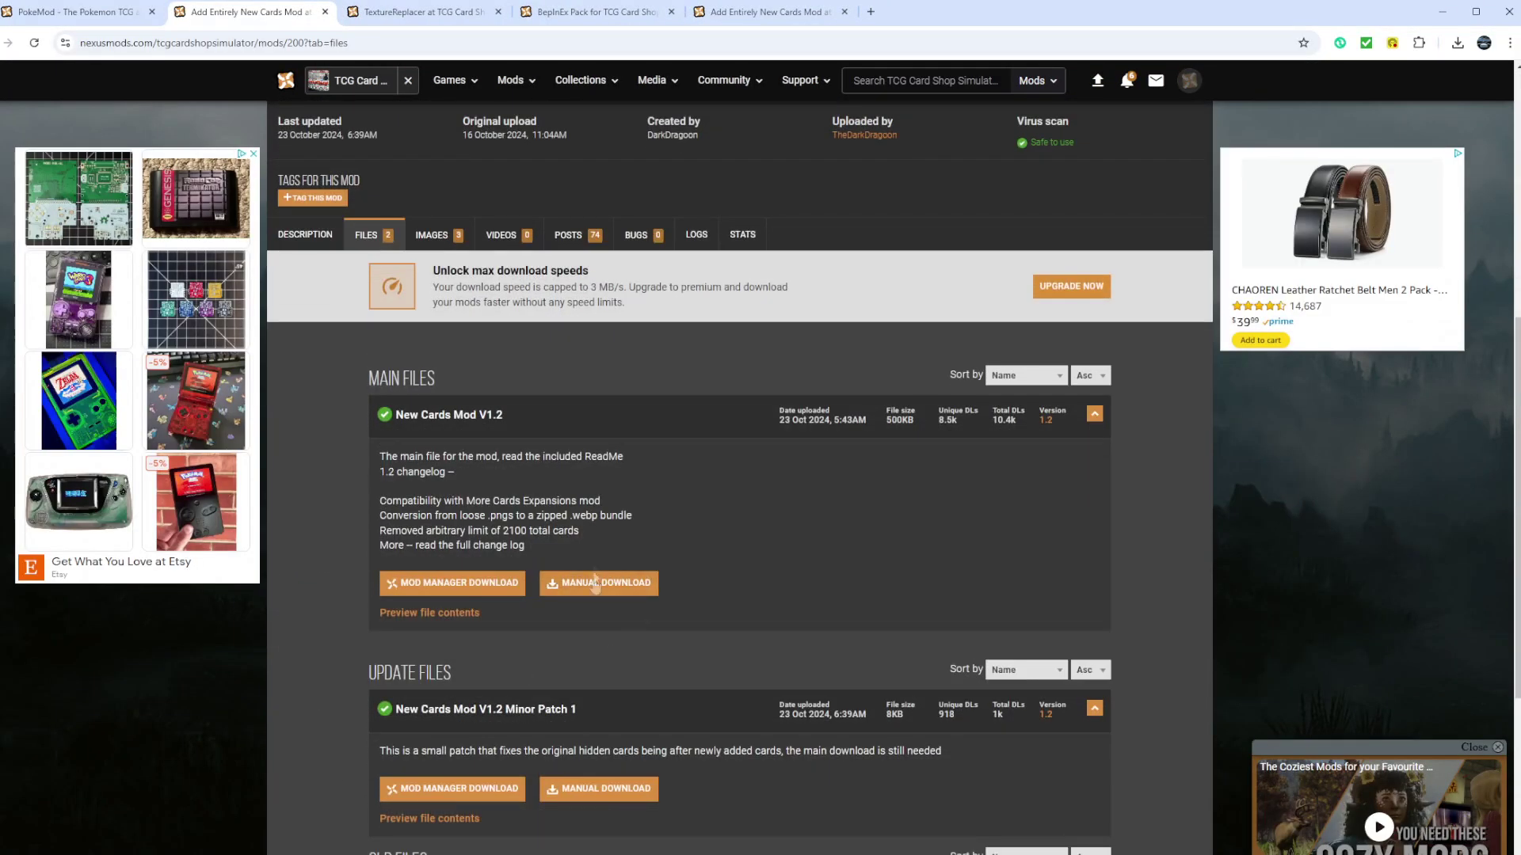
{"action": "left_click", "coordinate": [600, 586]}
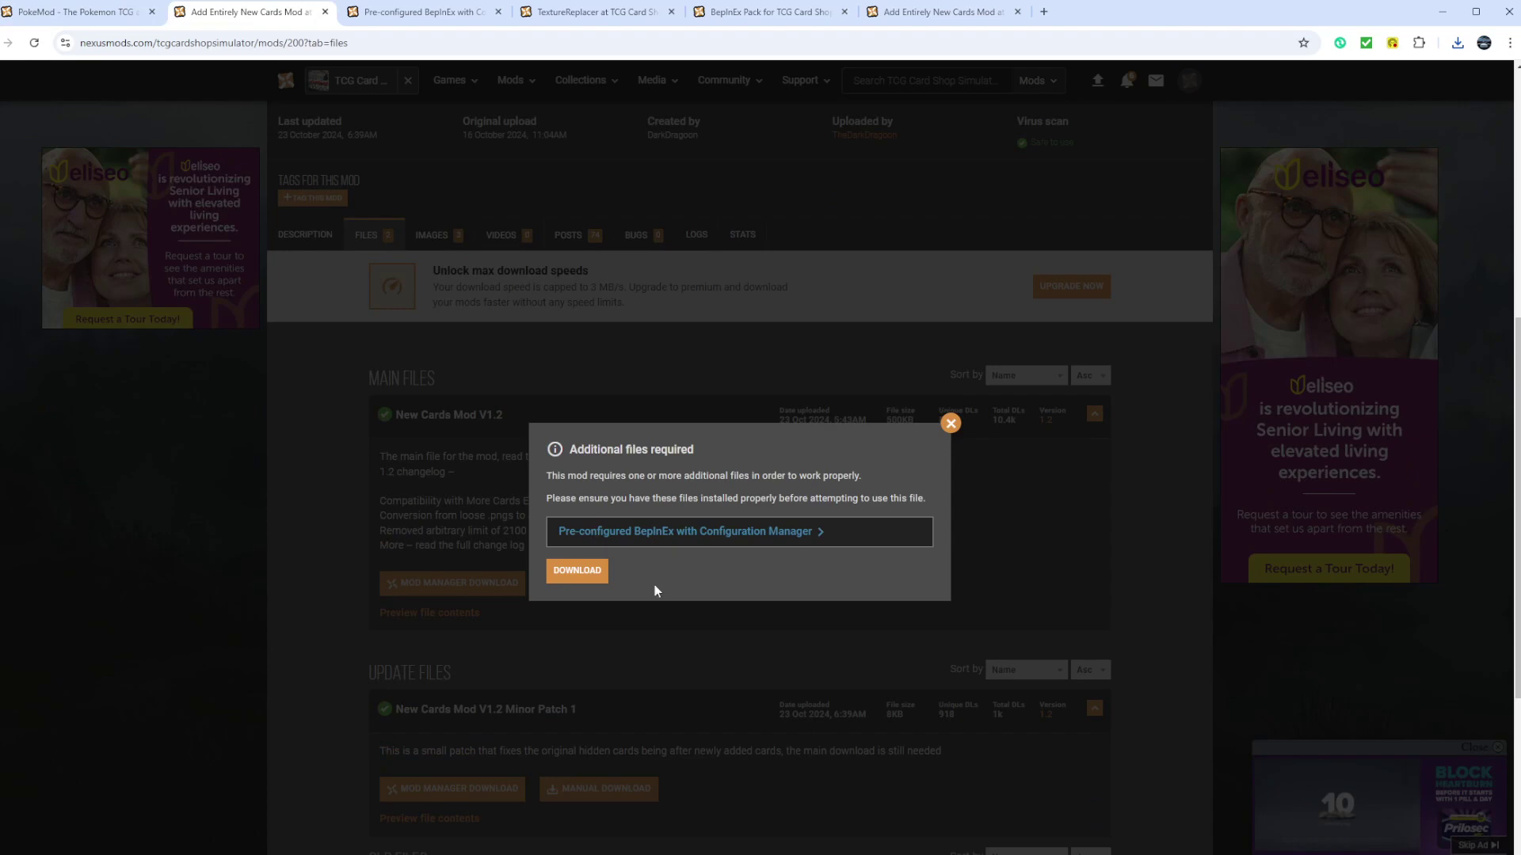
{"action": "left_click", "coordinate": [596, 586]}
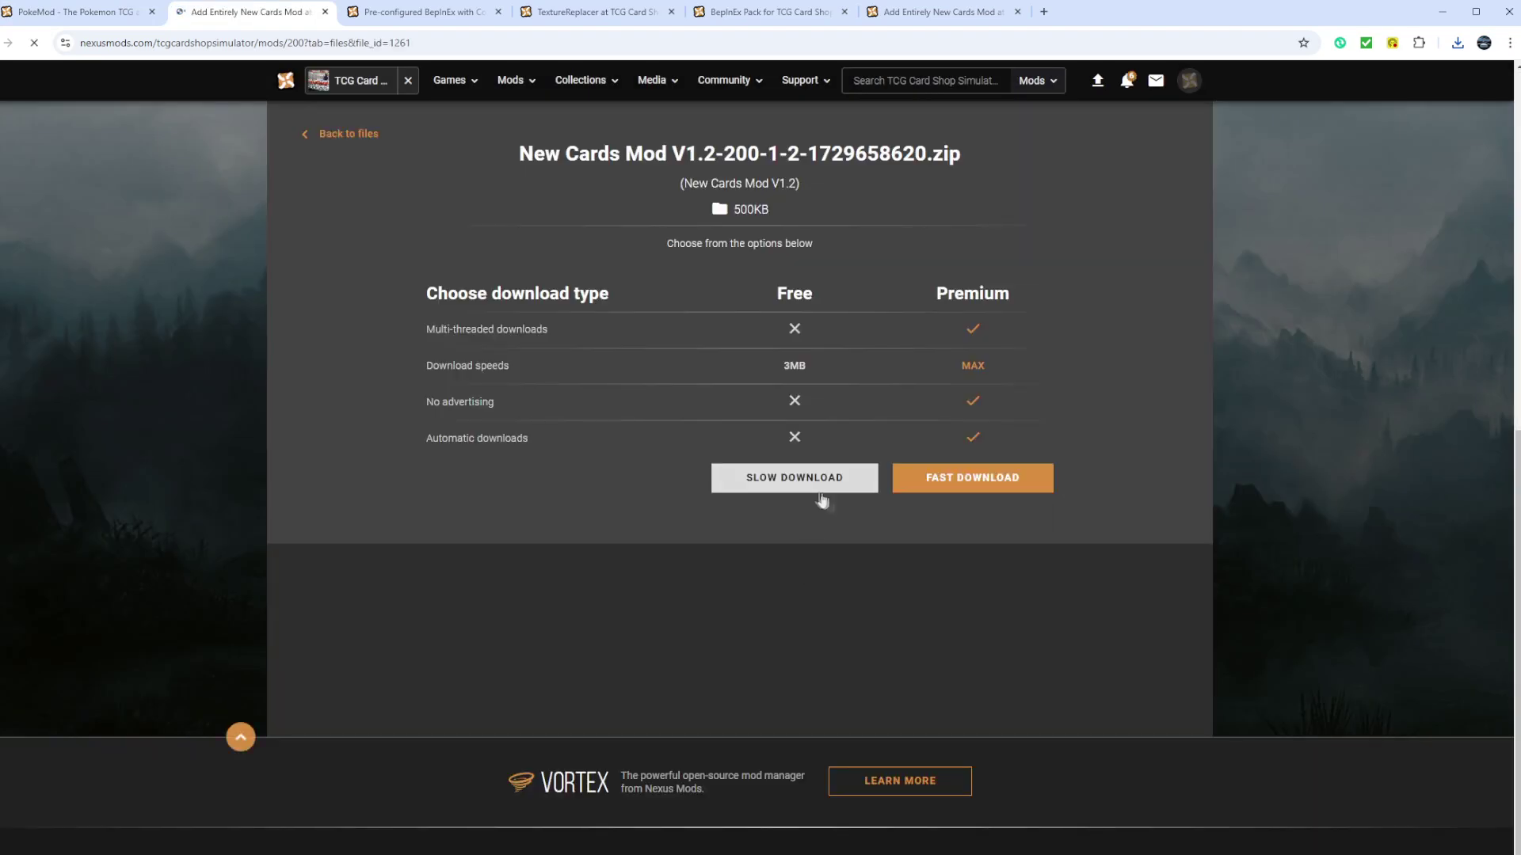
{"action": "left_click", "coordinate": [822, 479]}
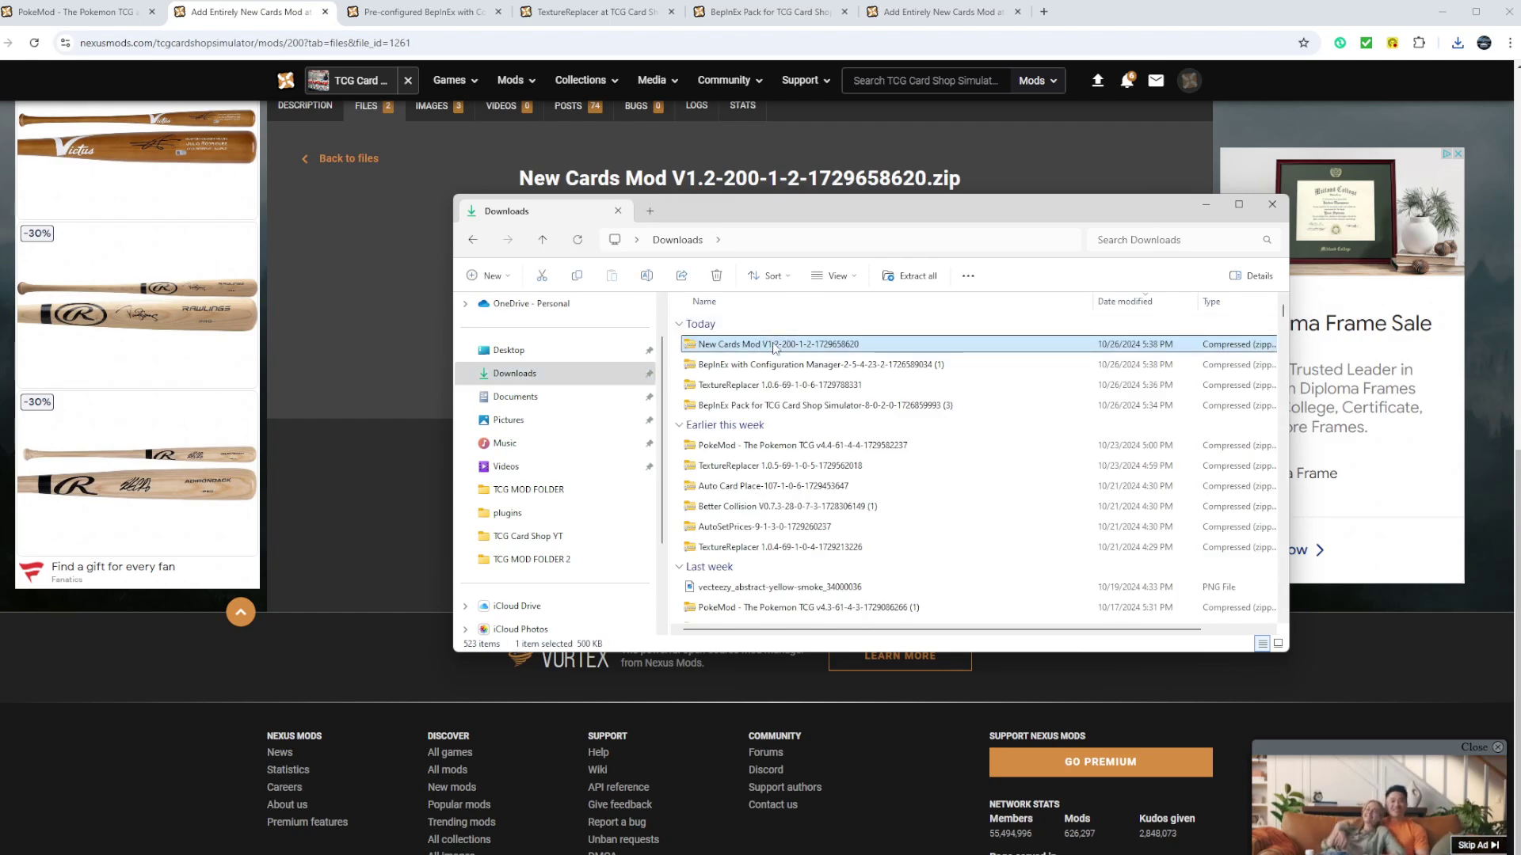
Extract the New Cards Mod zip to TCG MOD FOLDER 2, overwriting existing files.
{"action": "right_click", "coordinate": [780, 348]}
{"action": "left_click", "coordinate": [842, 506]}
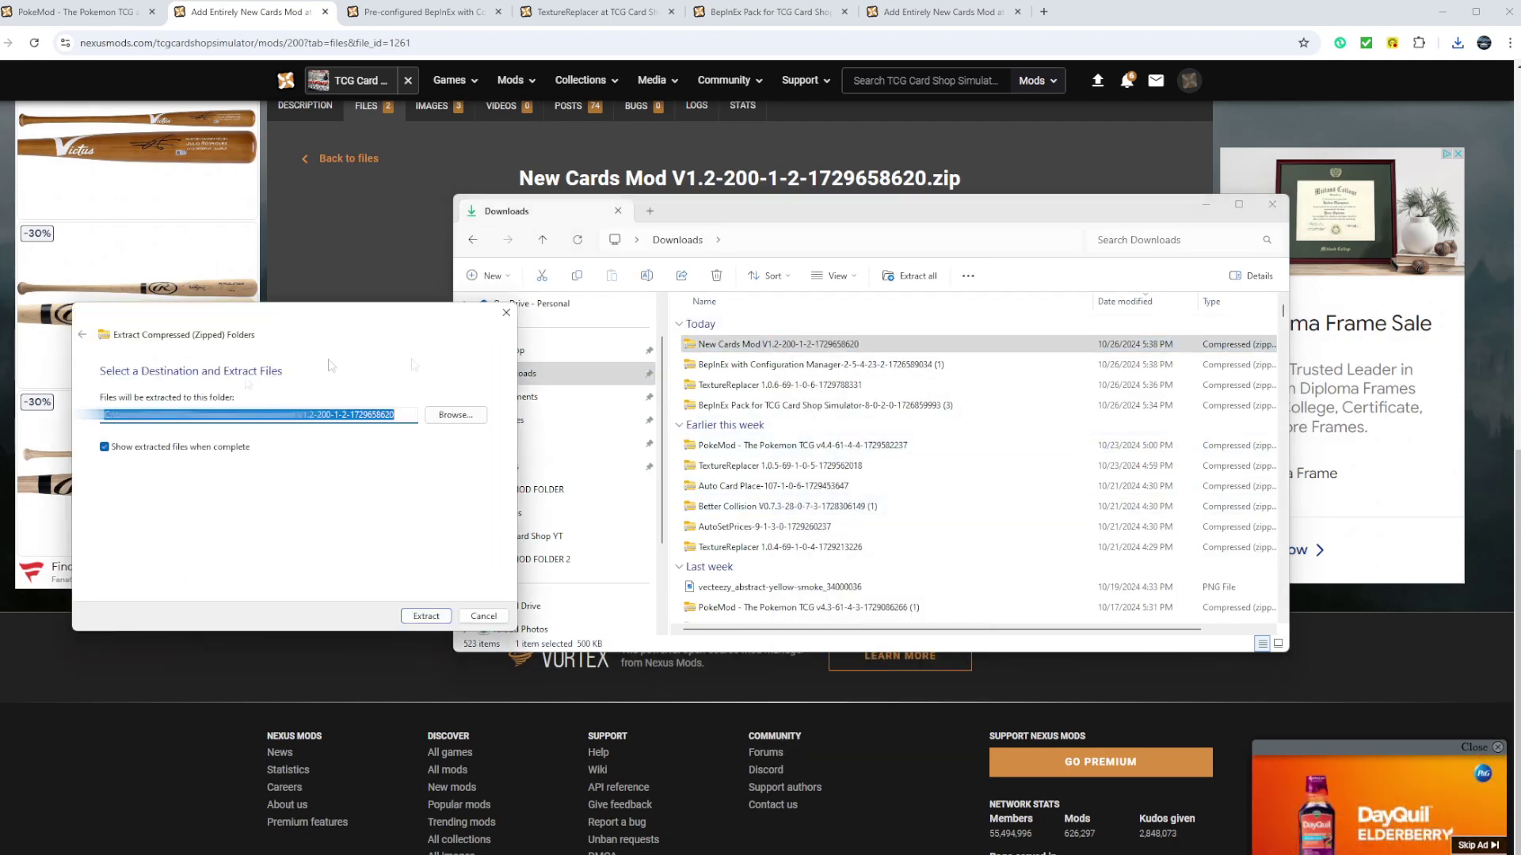
{"action": "left_click", "coordinate": [454, 416]}
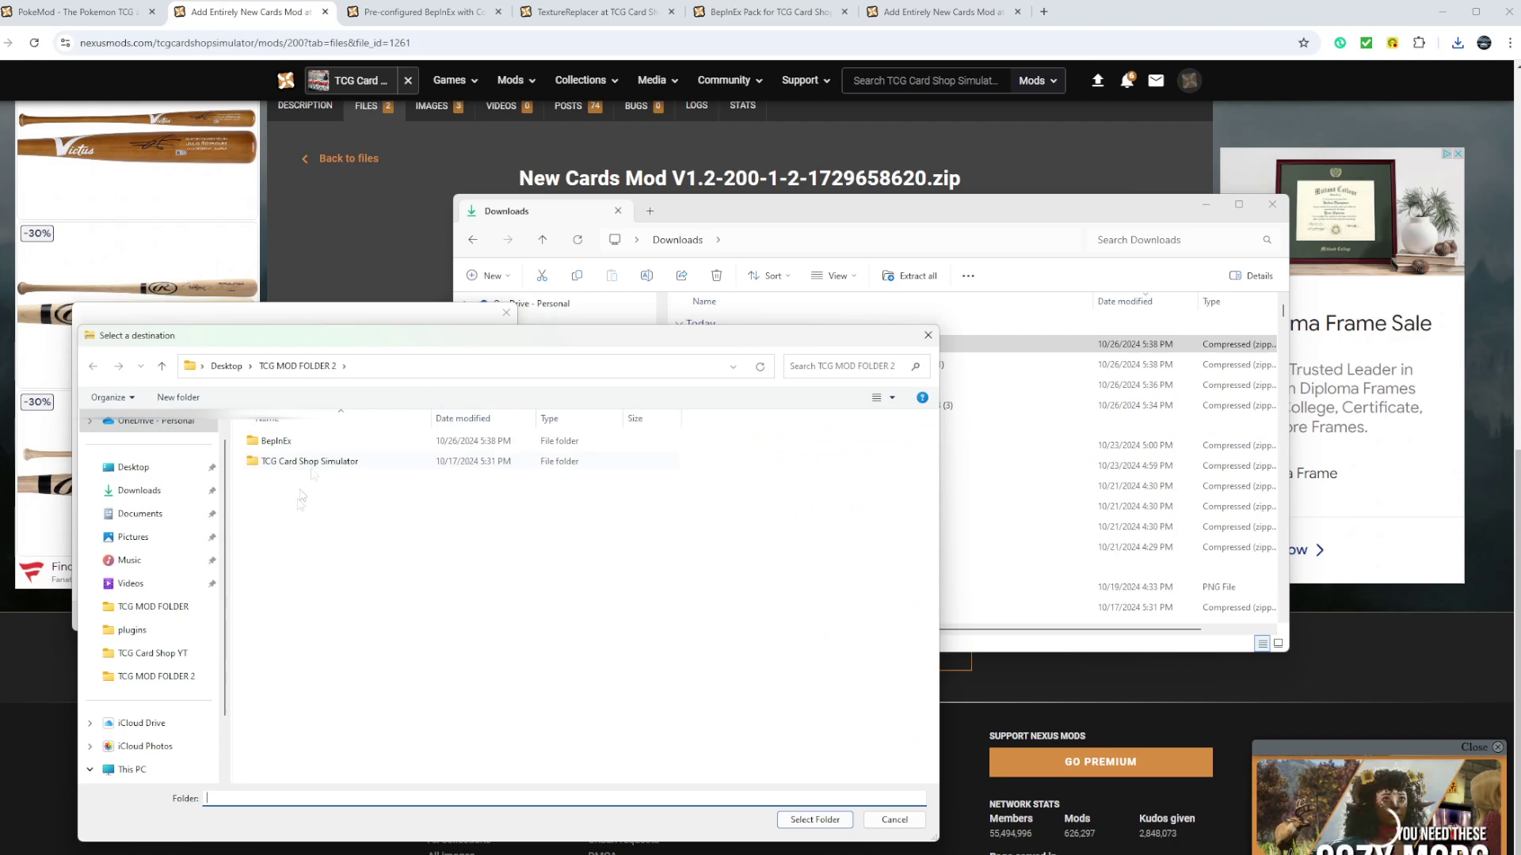
{"action": "left_click", "coordinate": [813, 820]}
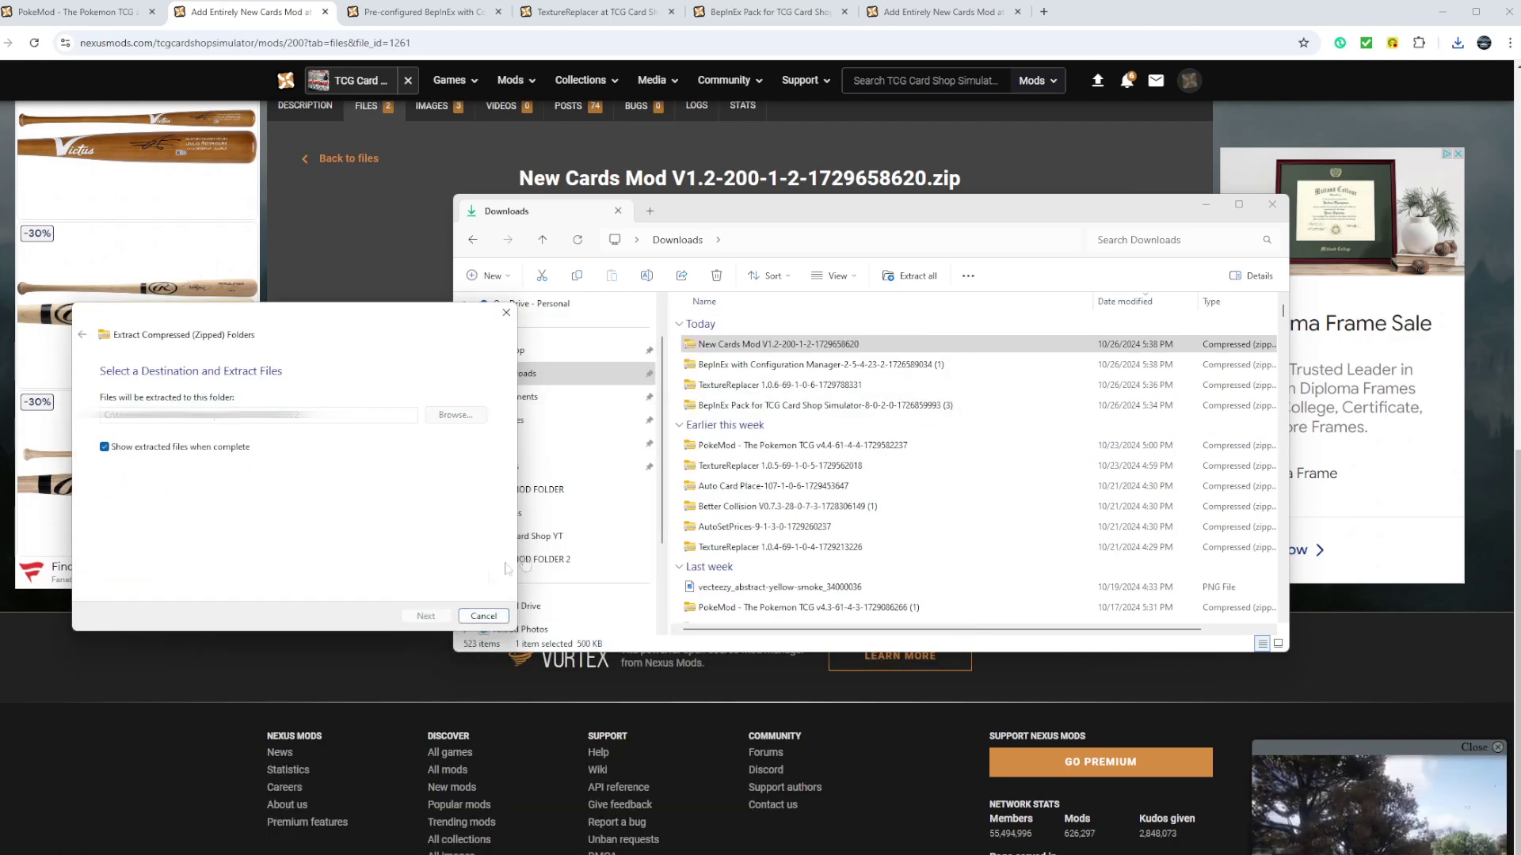
{"action": "left_click", "coordinate": [315, 363]}
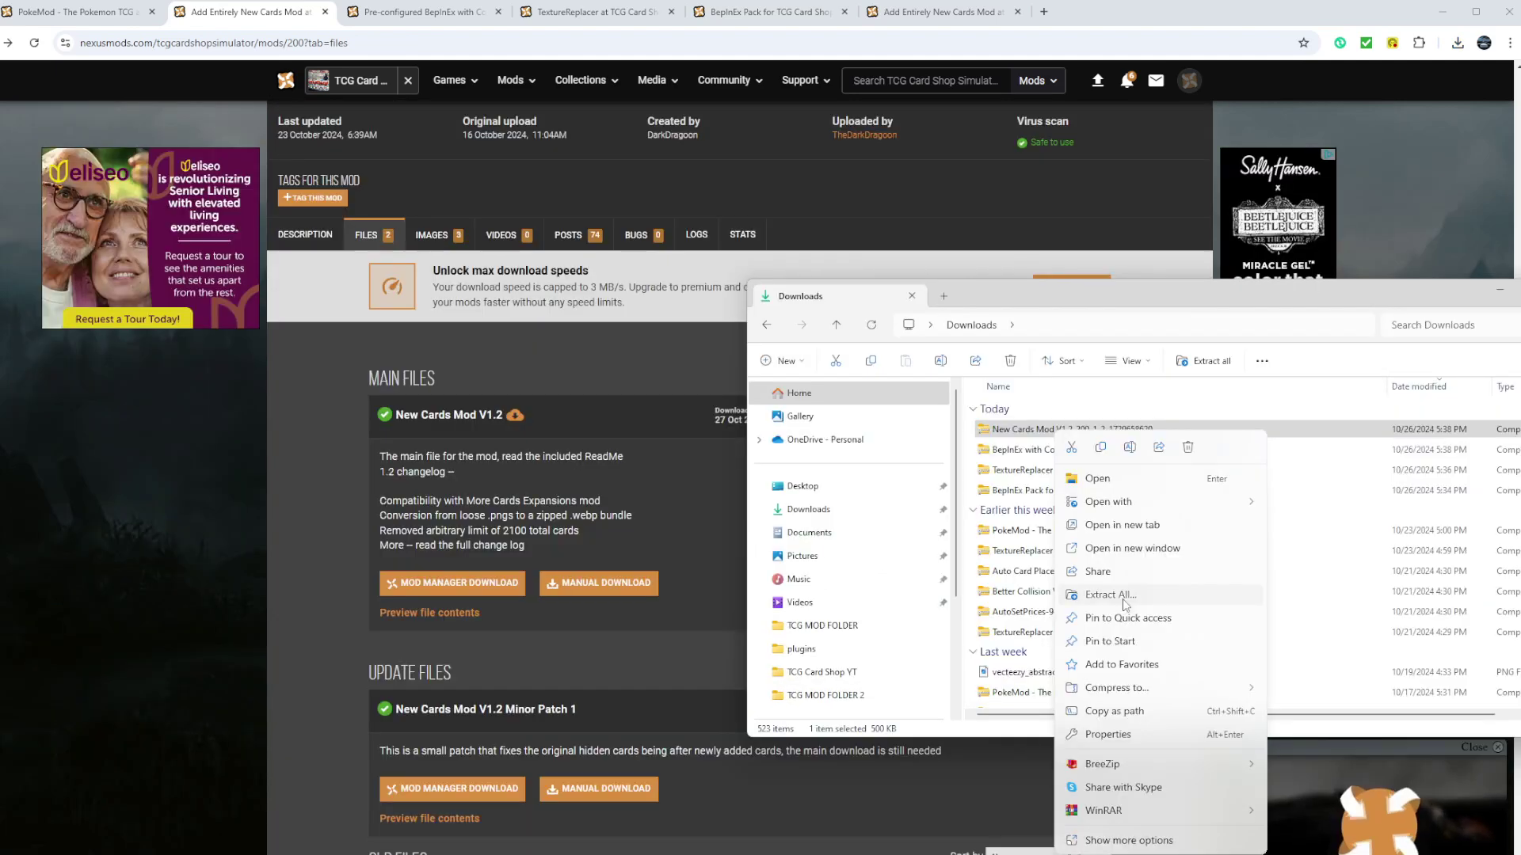
Re-run Extract All on the New Cards Mod zip with TCG MOD FOLDER 2 as destination.
{"action": "left_click", "coordinate": [982, 466]}
{"action": "left_click", "coordinate": [457, 415]}
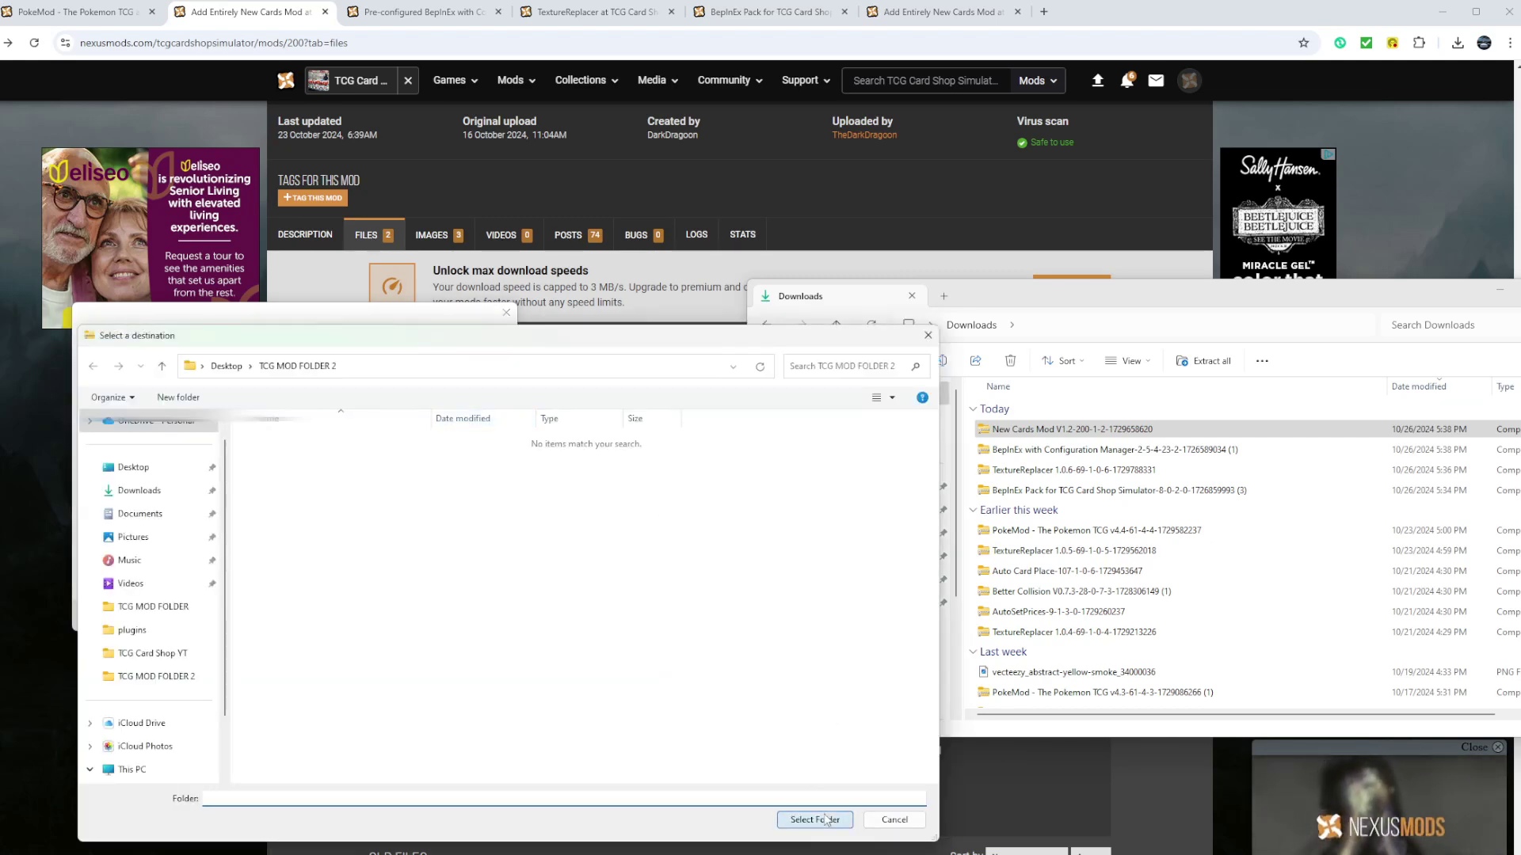
{"action": "left_click", "coordinate": [814, 820]}
{"action": "left_click", "coordinate": [419, 617]}
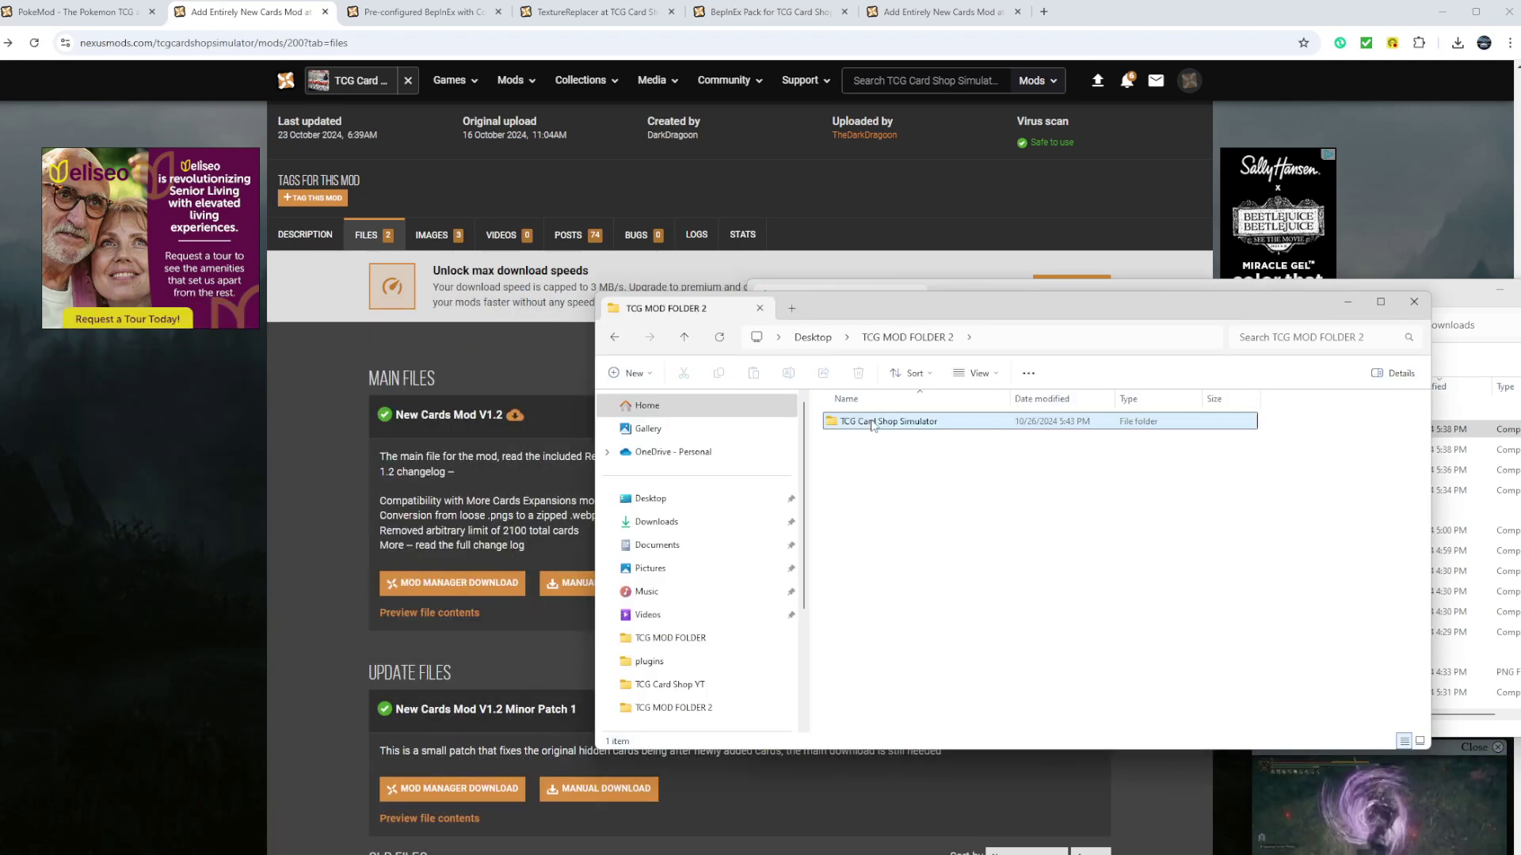
Move BepInEx and Card Shop Simulator_Data into the game's folder, replacing the existing files.
{"action": "key", "text": "alt+Tab"}
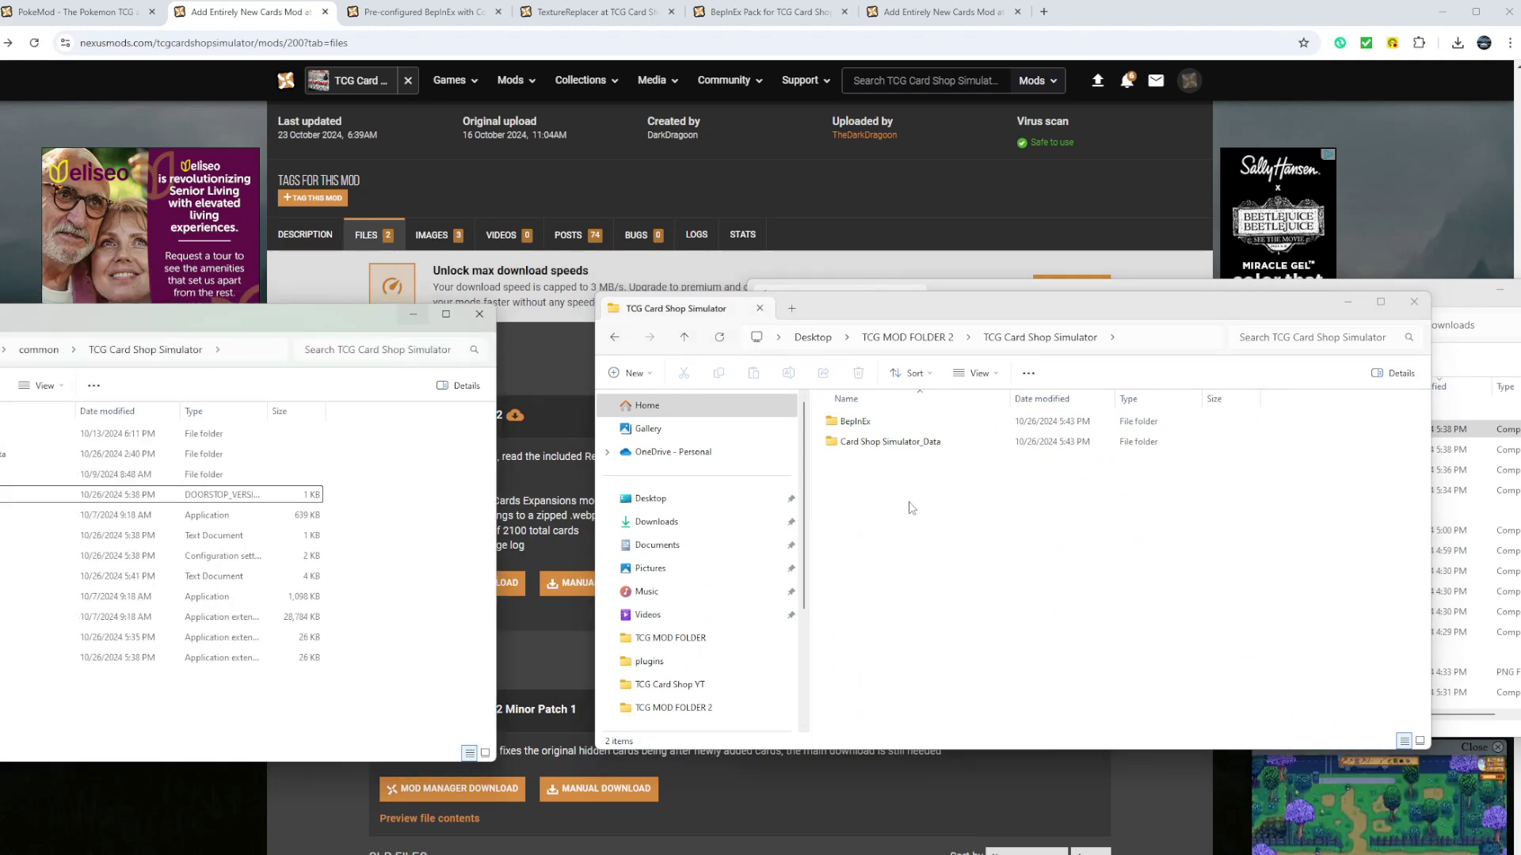
{"action": "left_click_drag", "start_coordinate": [906, 506], "coordinate": [400, 440]}
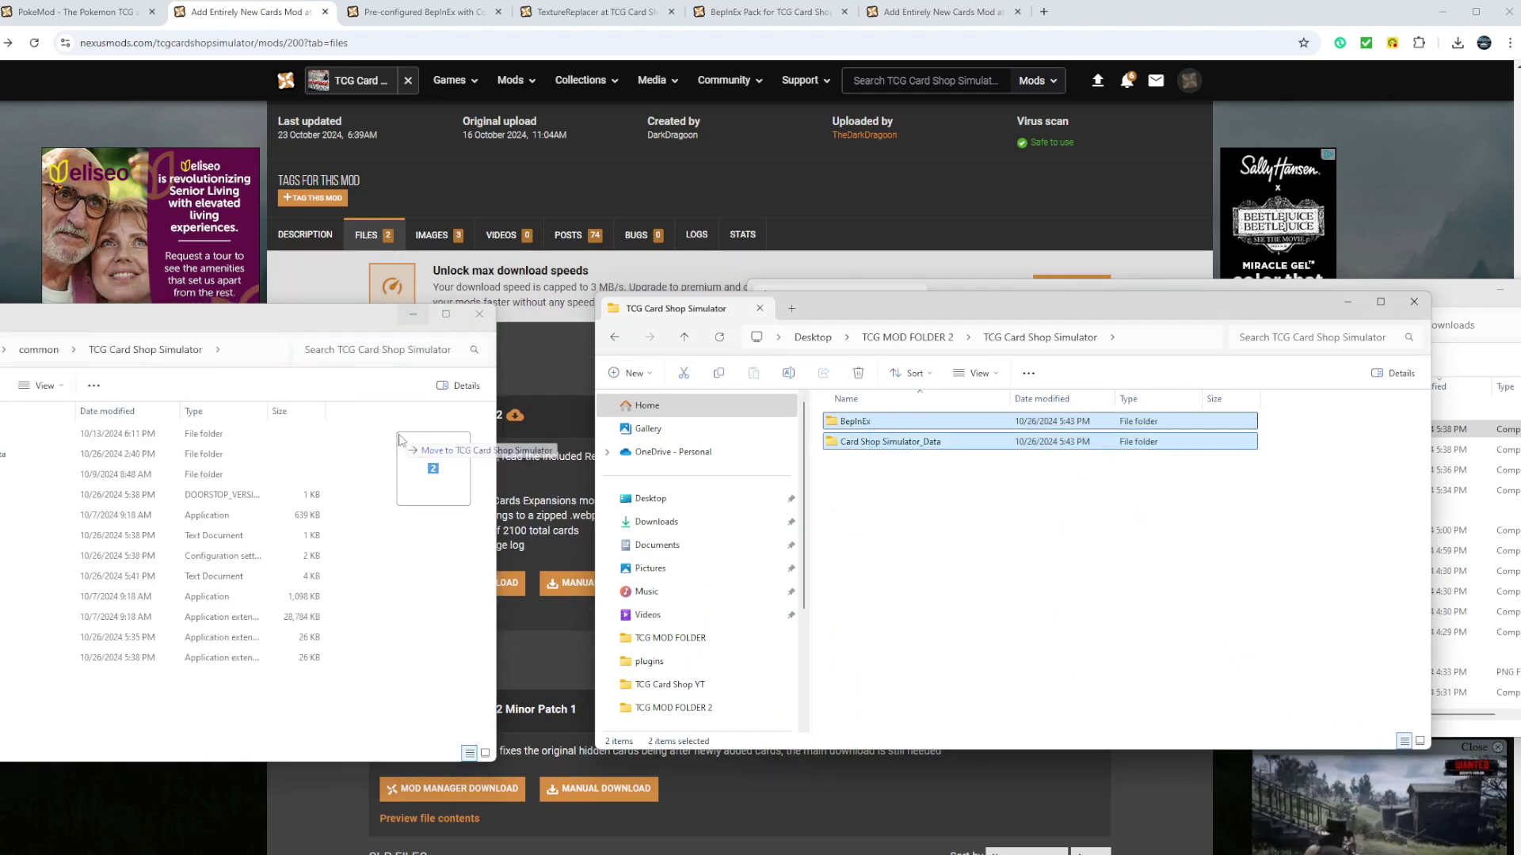
{"action": "left_click", "coordinate": [296, 372]}
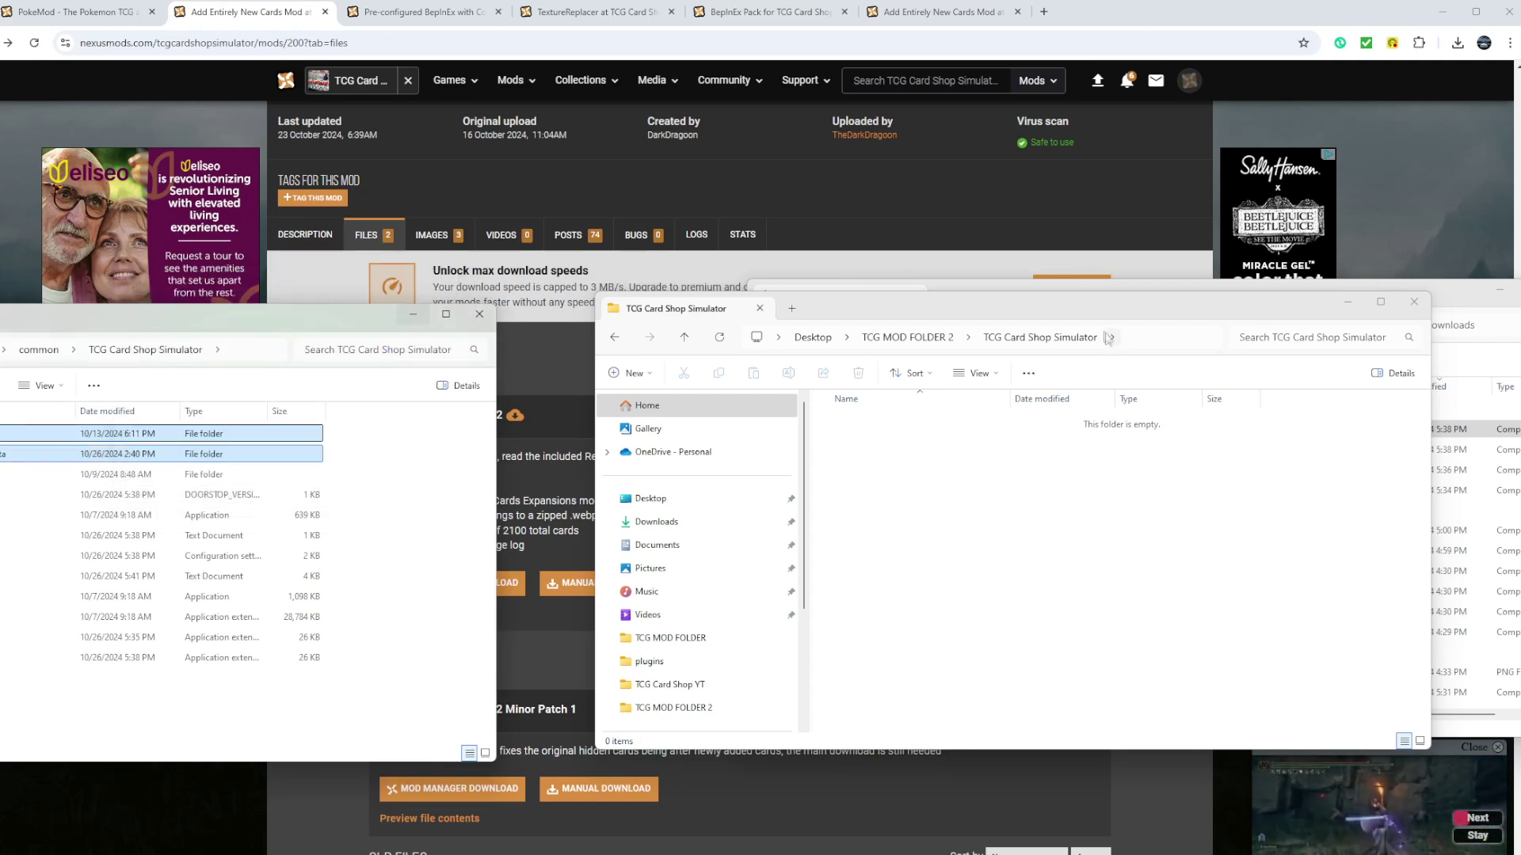
Close the emptied extraction and Downloads windows and move the game folder window aside.
{"action": "left_click", "coordinate": [1409, 317]}
{"action": "left_click", "coordinate": [1414, 301]}
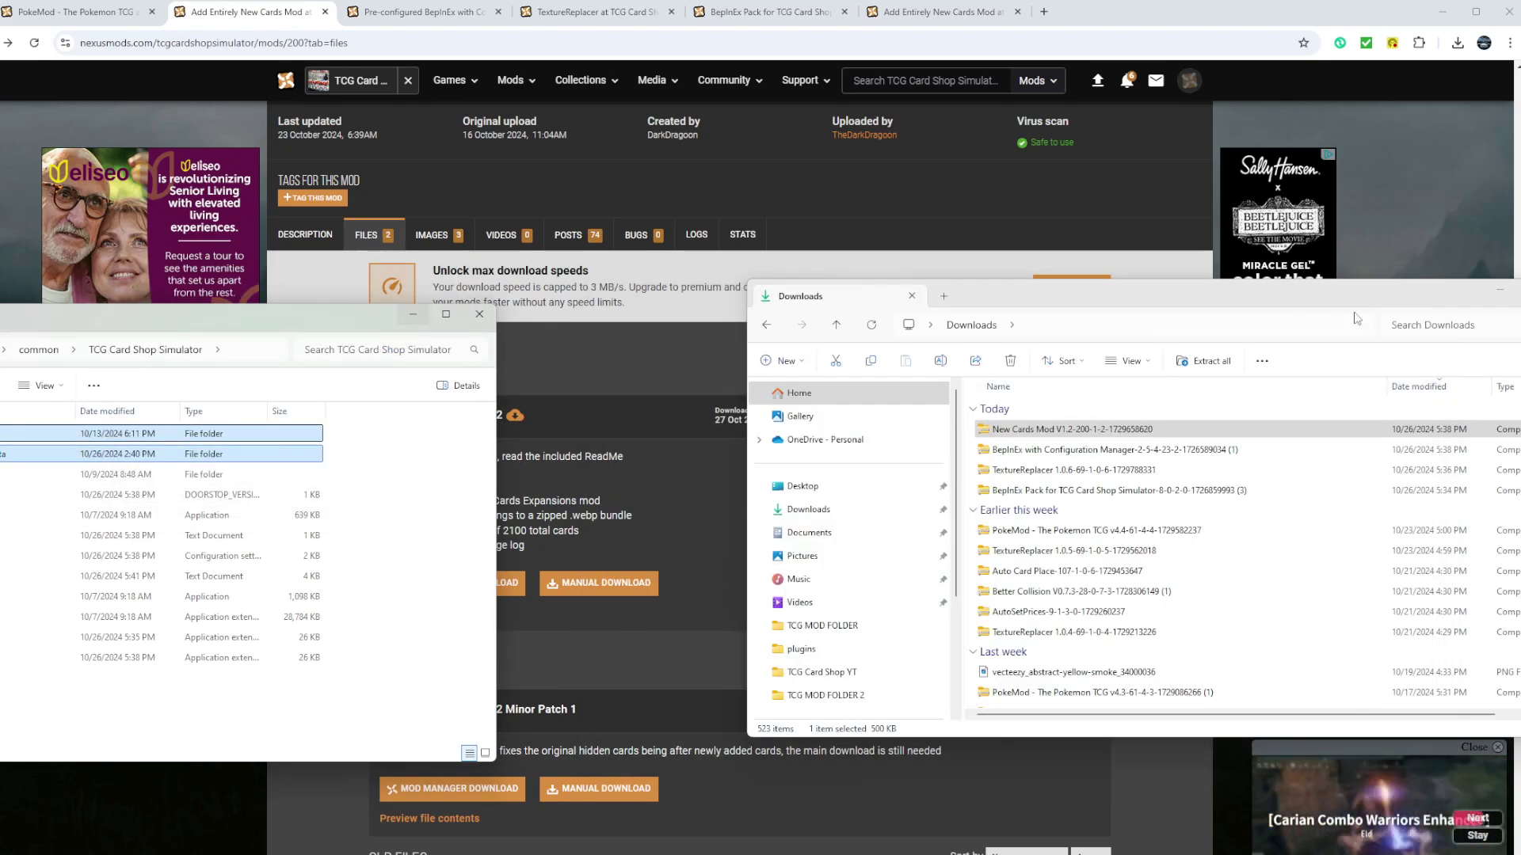
{"action": "left_click_drag", "start_coordinate": [1450, 290], "coordinate": [1399, 301]}
{"action": "left_click", "coordinate": [1396, 300]}
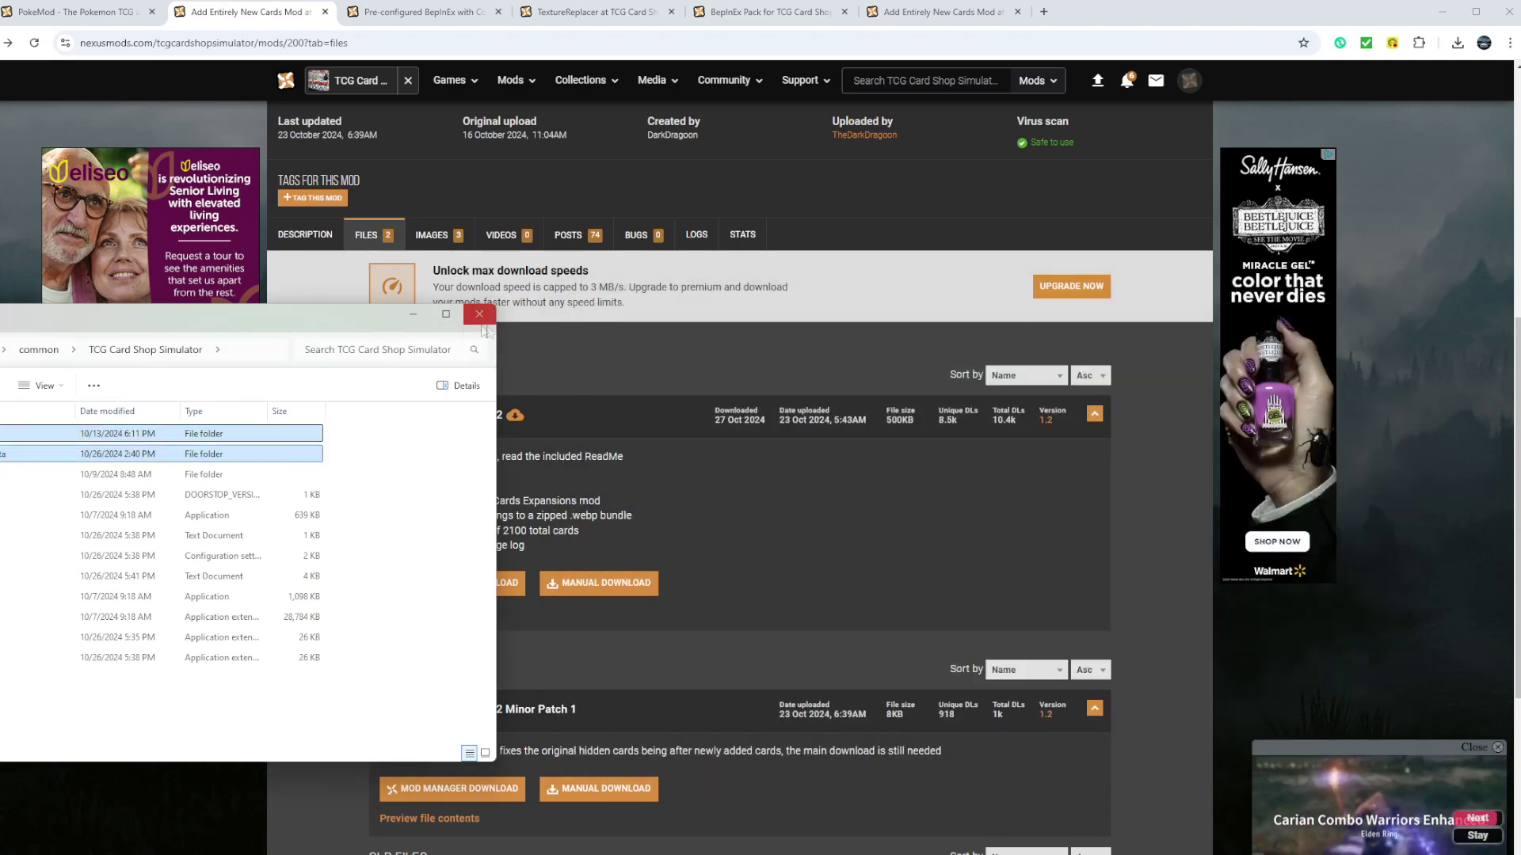
{"action": "left_click_drag", "start_coordinate": [336, 323], "coordinate": [865, 366]}
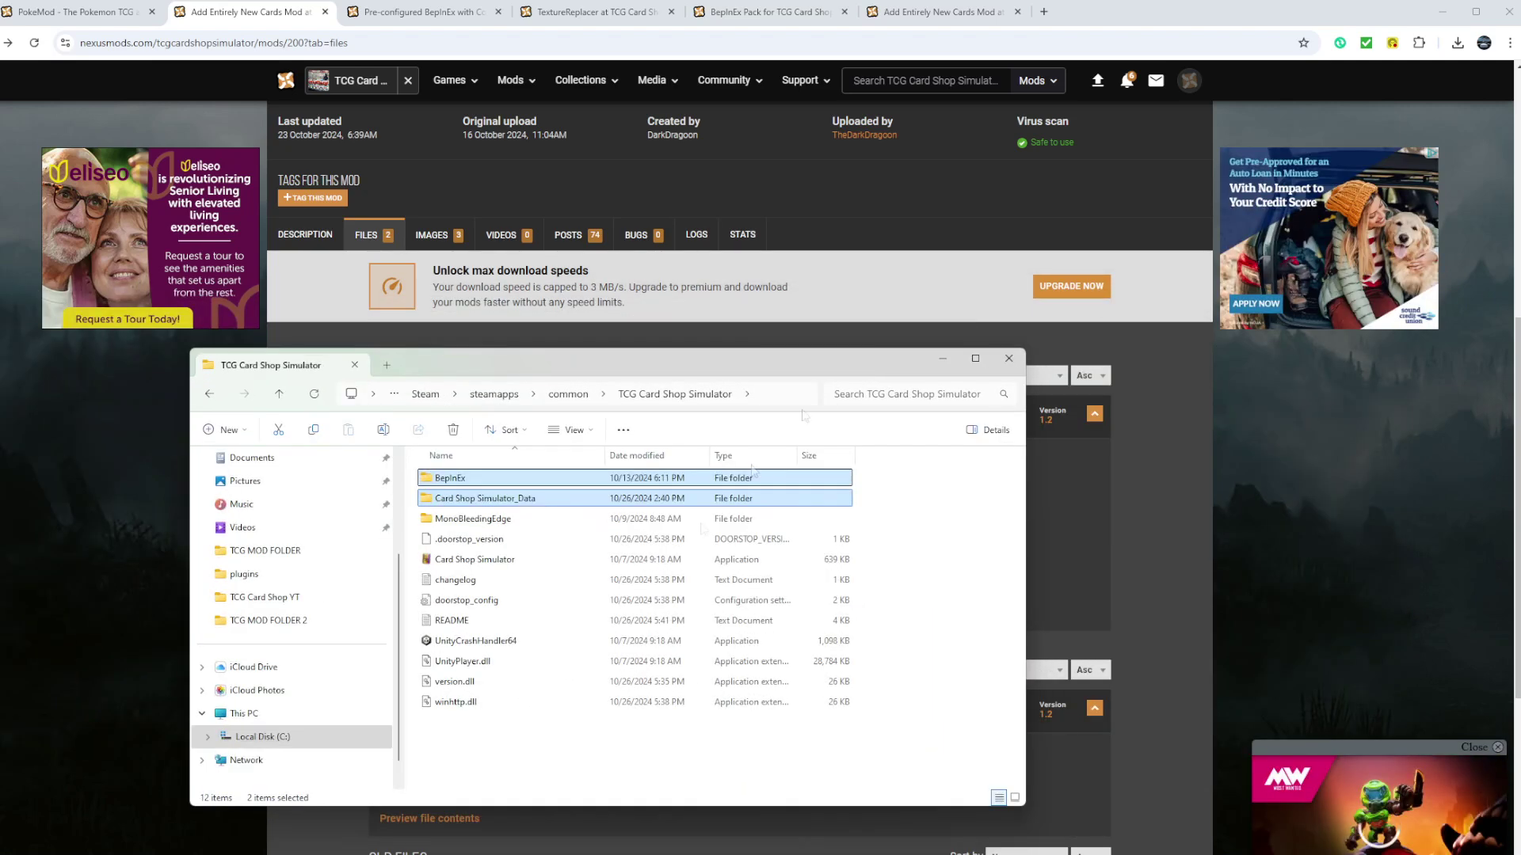
{"action": "left_click", "coordinate": [518, 774]}
{"action": "left_click_drag", "start_coordinate": [601, 365], "coordinate": [0, 376]}
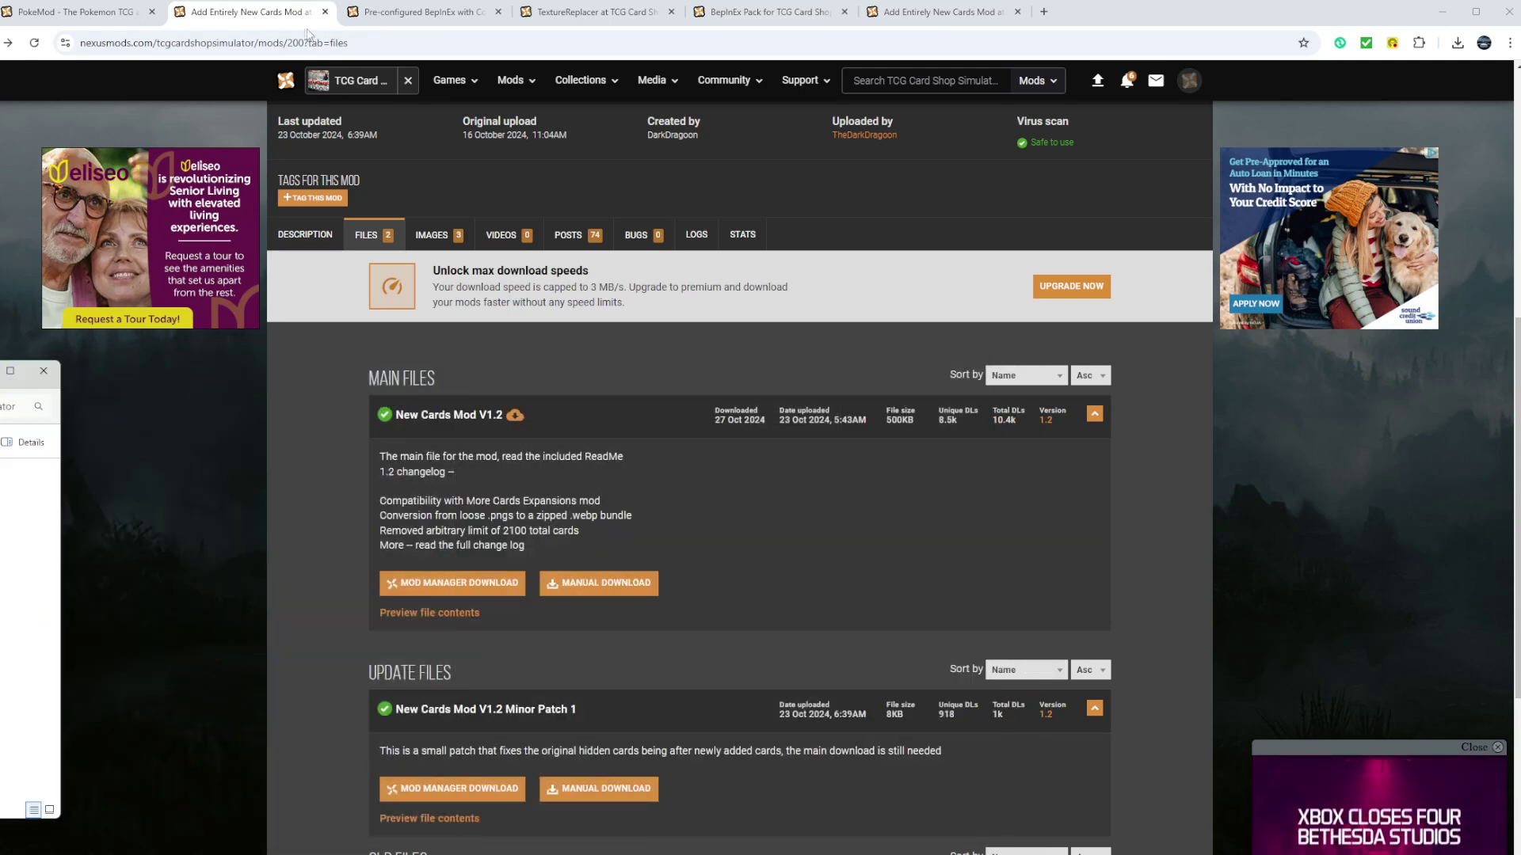
Download the 315.4MB PokeMod v5.0 zip from its Nexus Mods files page and open it.
{"action": "left_click", "coordinate": [87, 16]}
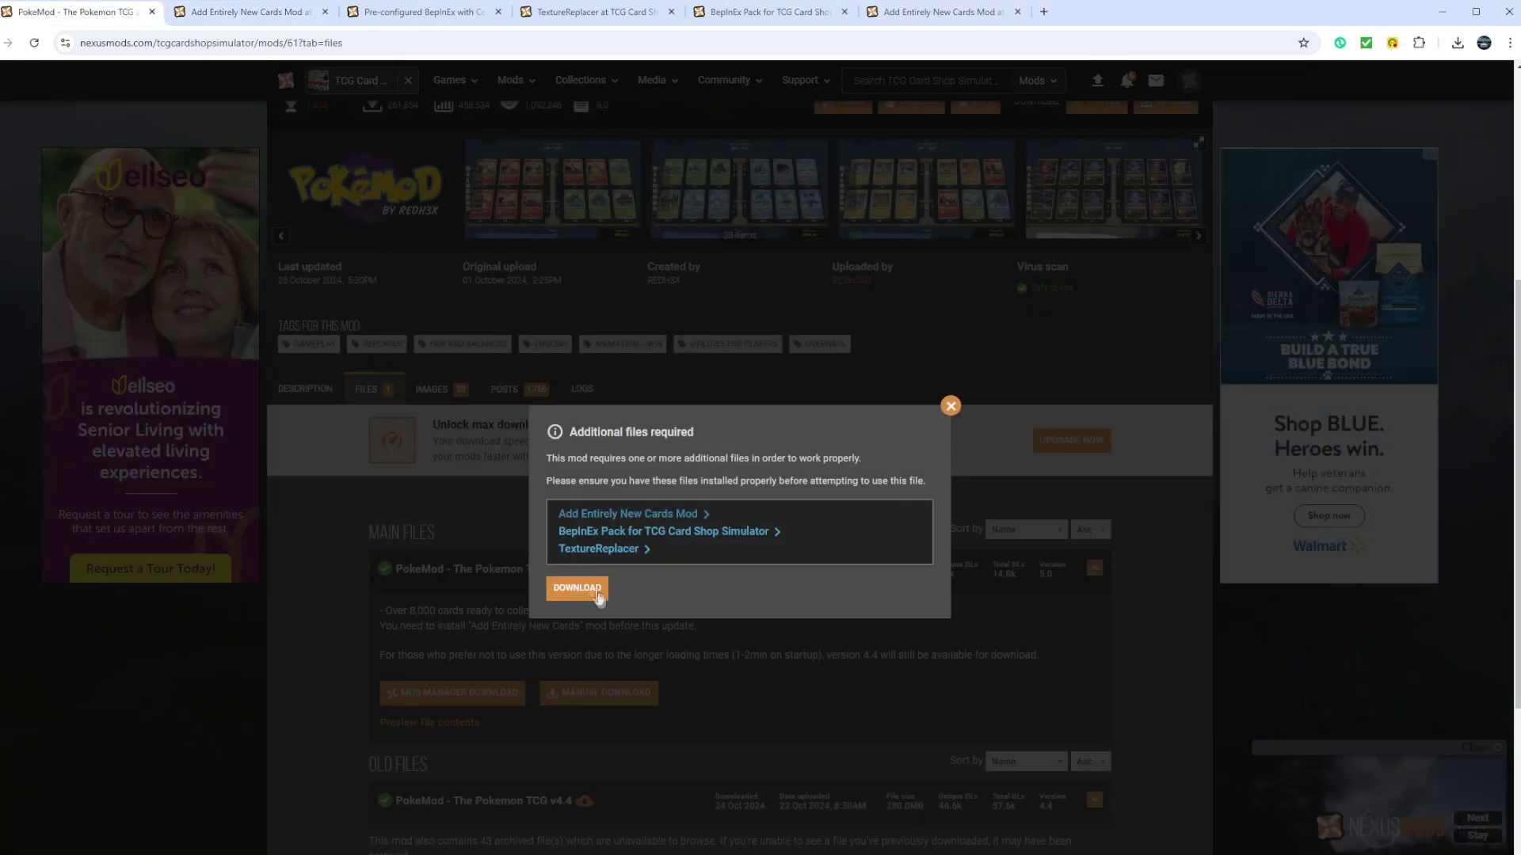
{"action": "left_click", "coordinate": [578, 590]}
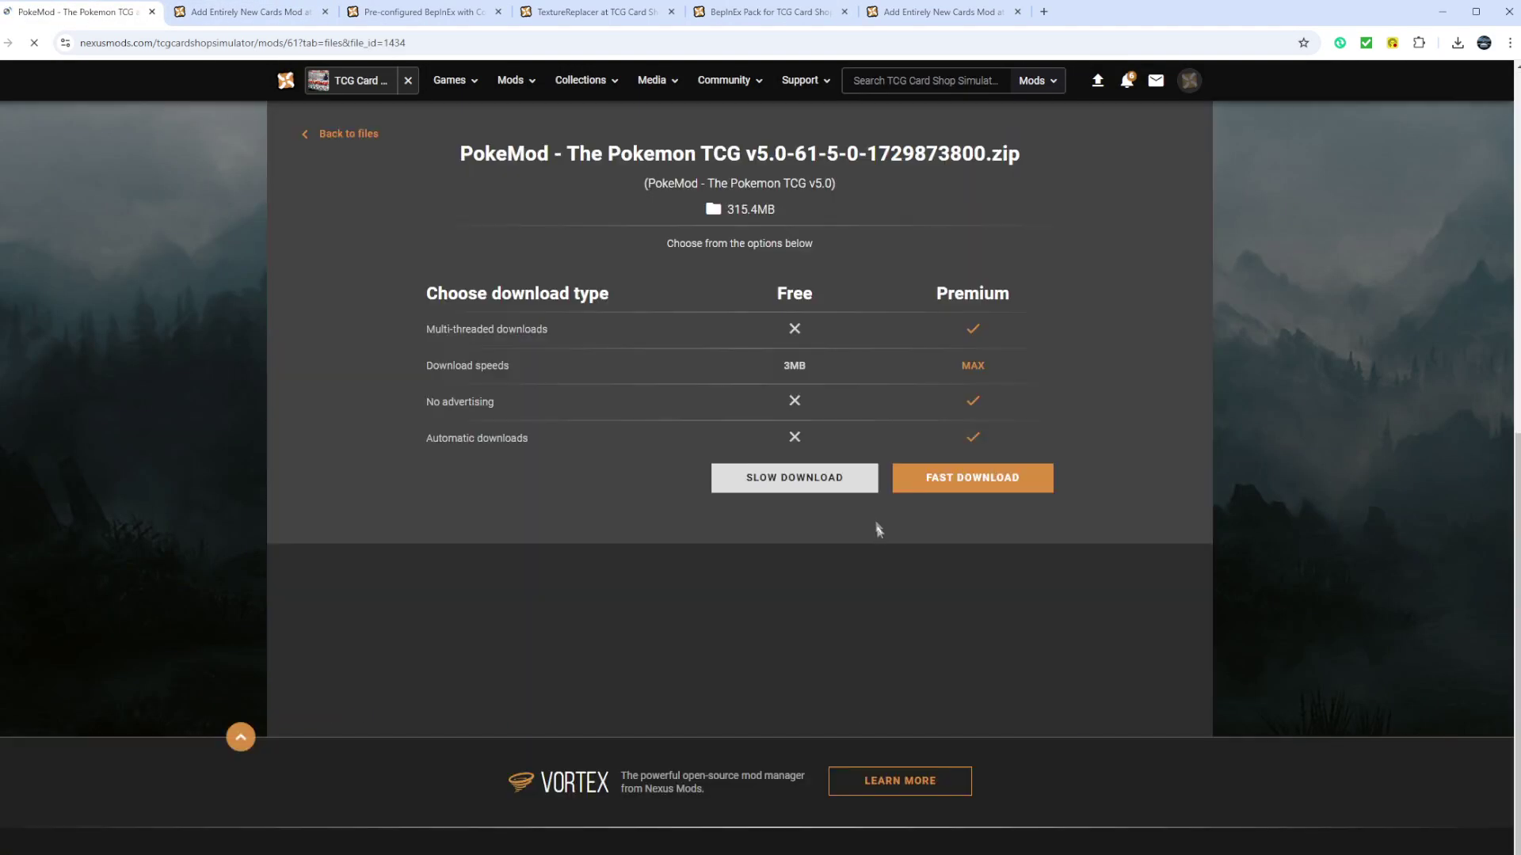
{"action": "key", "text": "alt+Tab"}
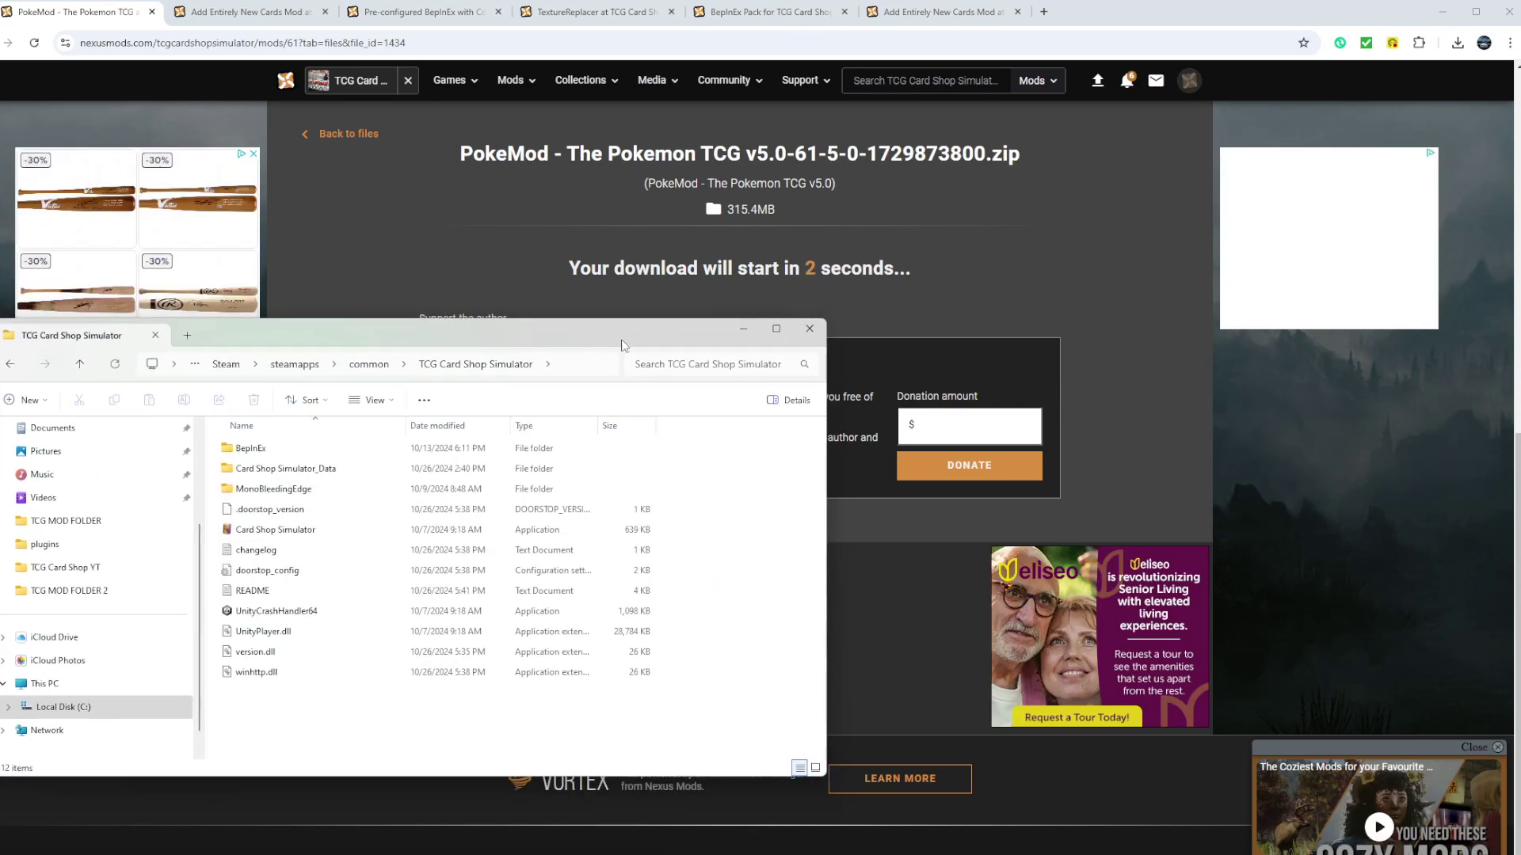
{"action": "left_click_drag", "start_coordinate": [645, 334], "coordinate": [734, 253]}
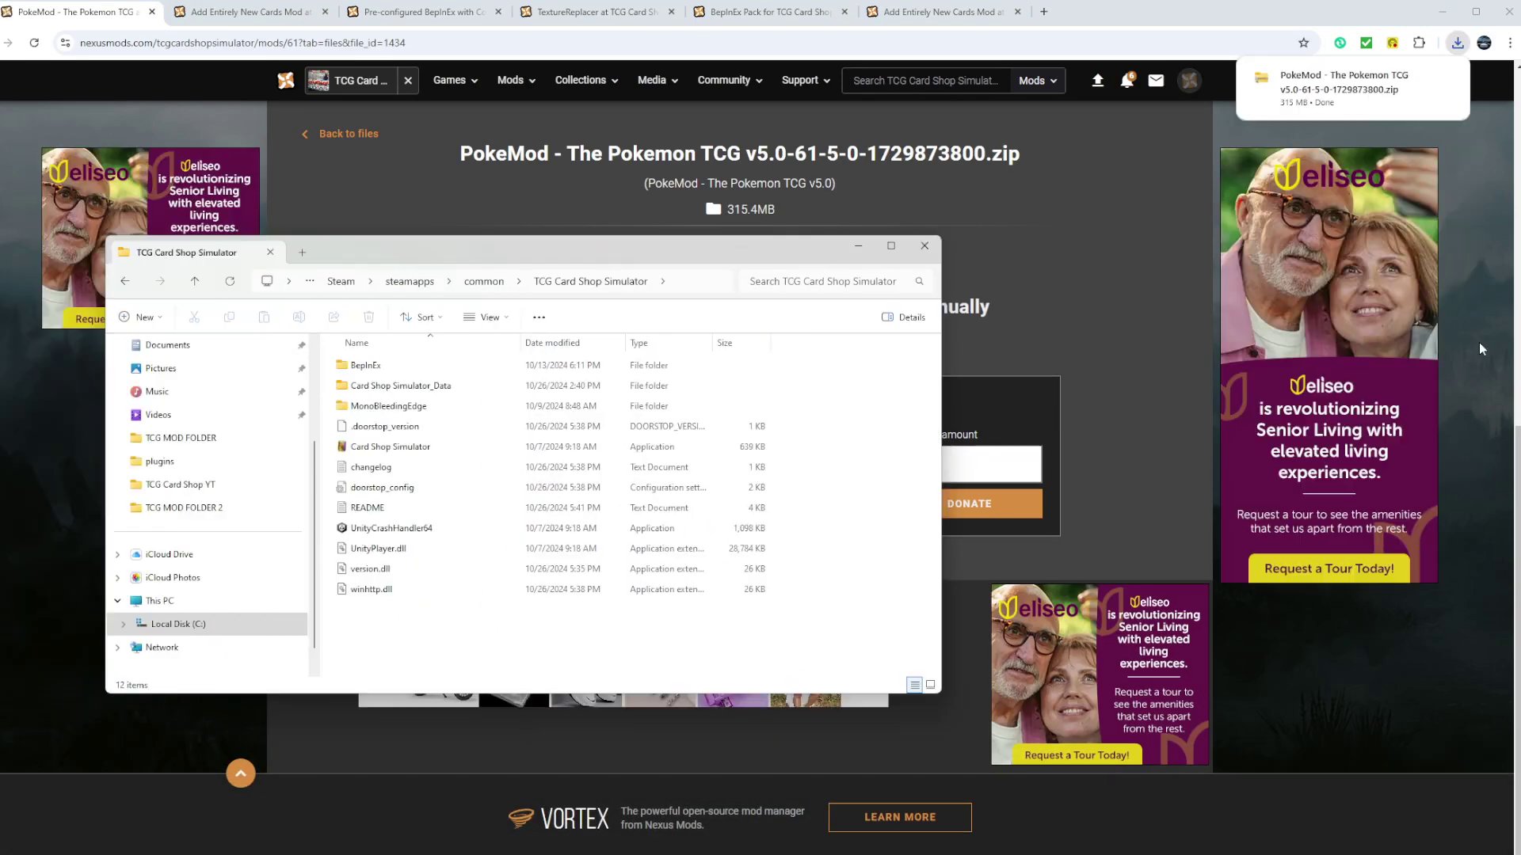
{"action": "left_click", "coordinate": [1353, 93]}
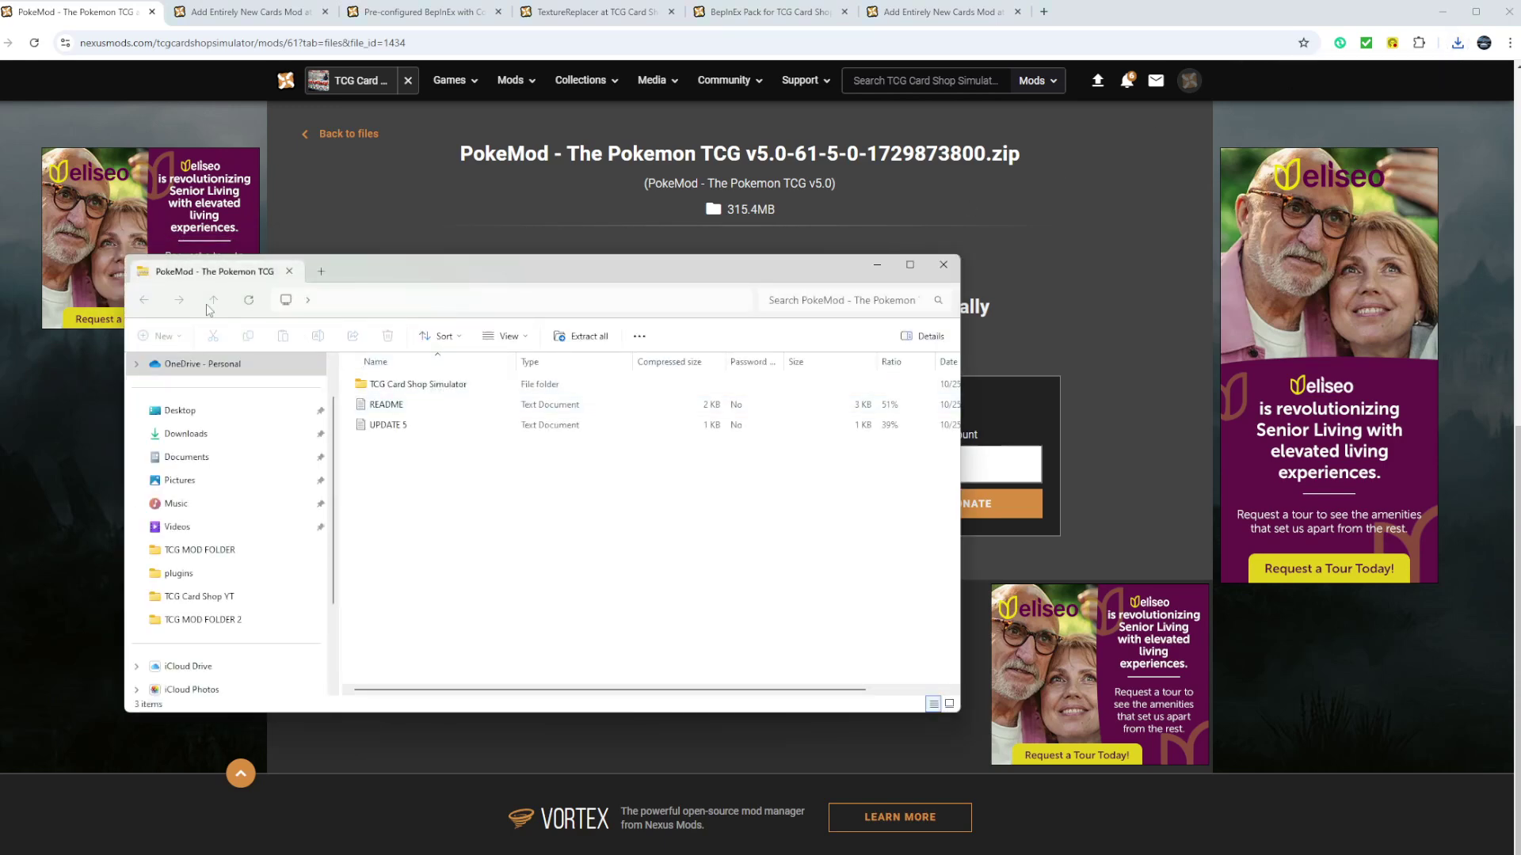
Extract the PokeMod zip from Downloads into TCG MOD FOLDER 2.
{"action": "left_click", "coordinate": [186, 434]}
{"action": "right_click", "coordinate": [453, 408]}
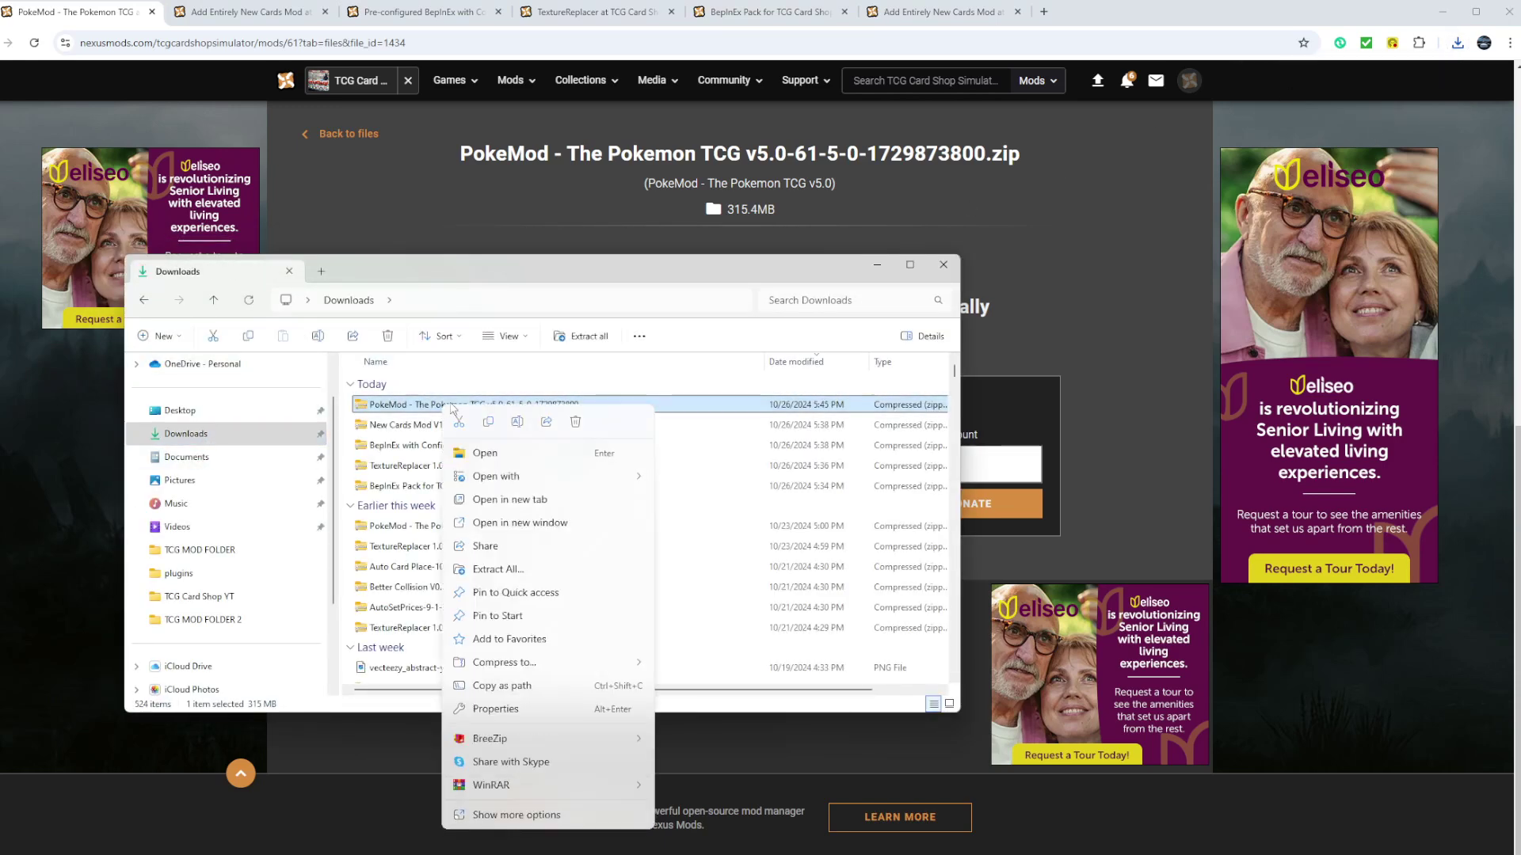
{"action": "left_click", "coordinate": [492, 570]}
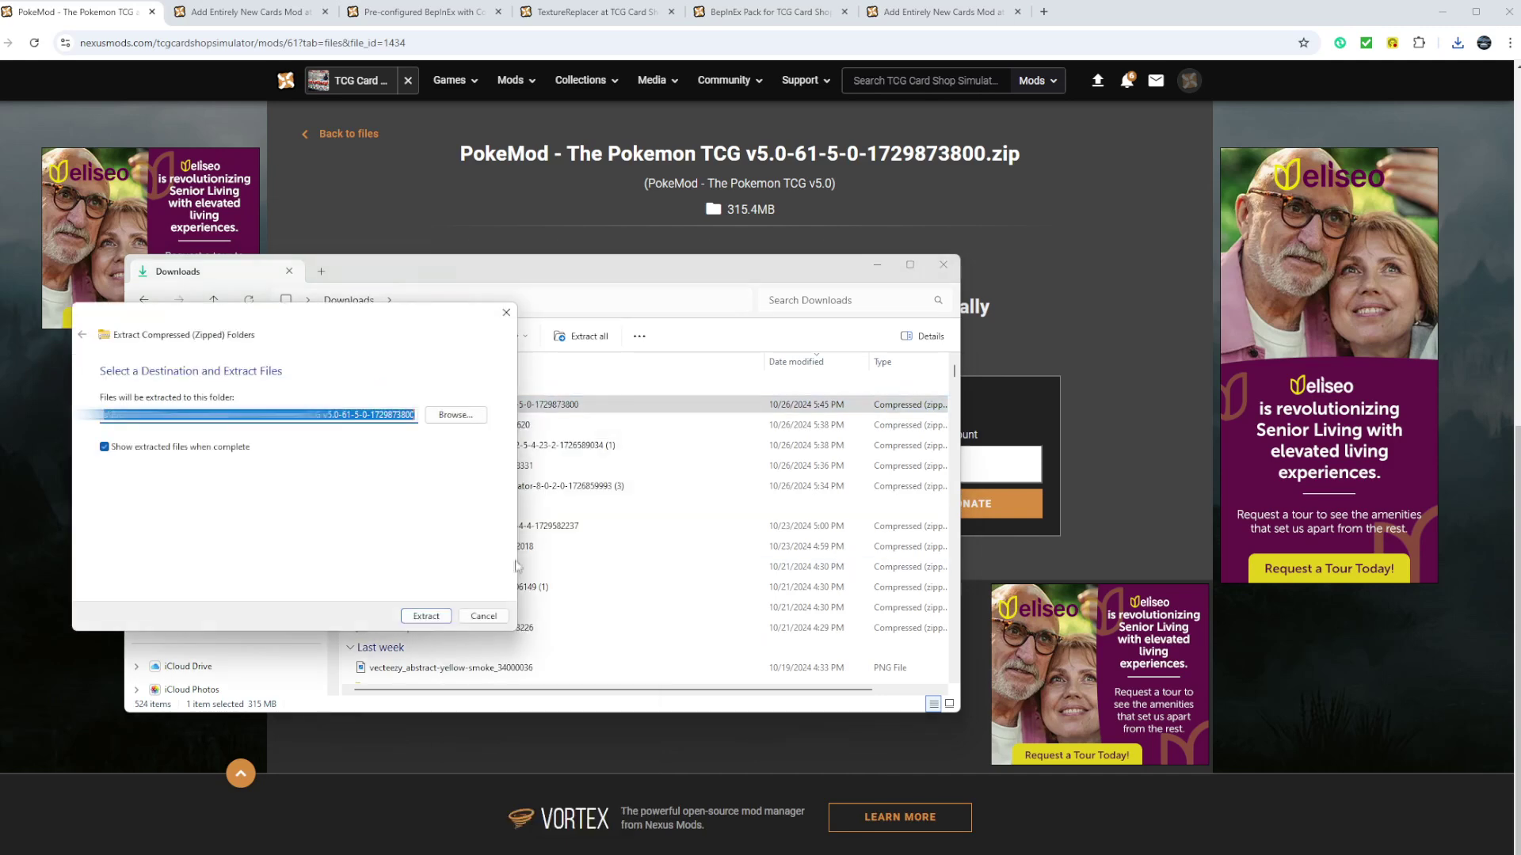
{"action": "left_click", "coordinate": [468, 422]}
{"action": "left_click", "coordinate": [821, 821]}
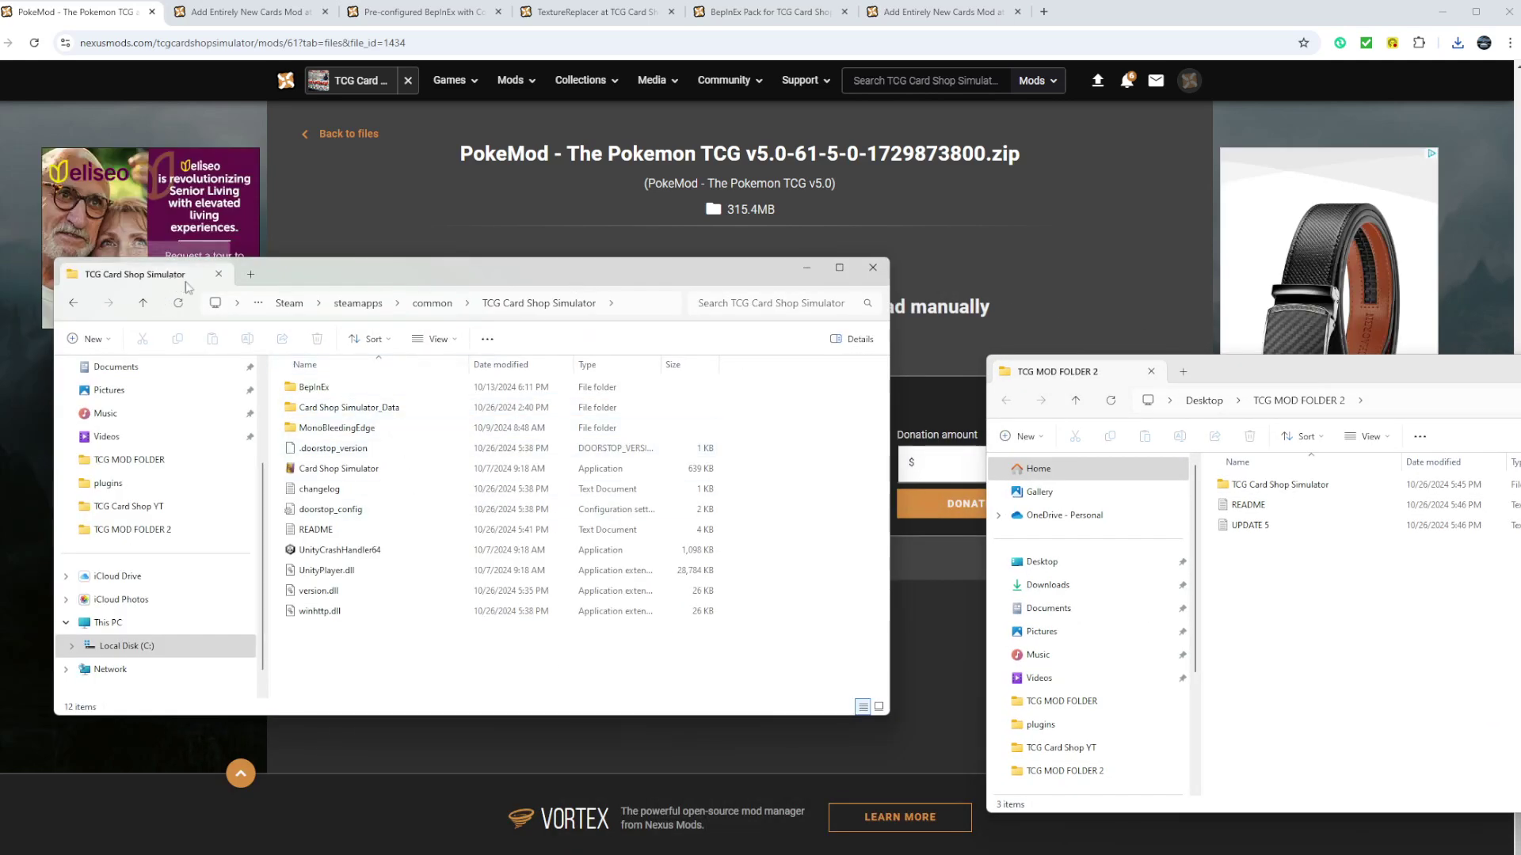
Merge PokeMod's patchers and plugins folders into the game's BepInEx, replacing existing files.
{"action": "double_click", "coordinate": [1279, 484]}
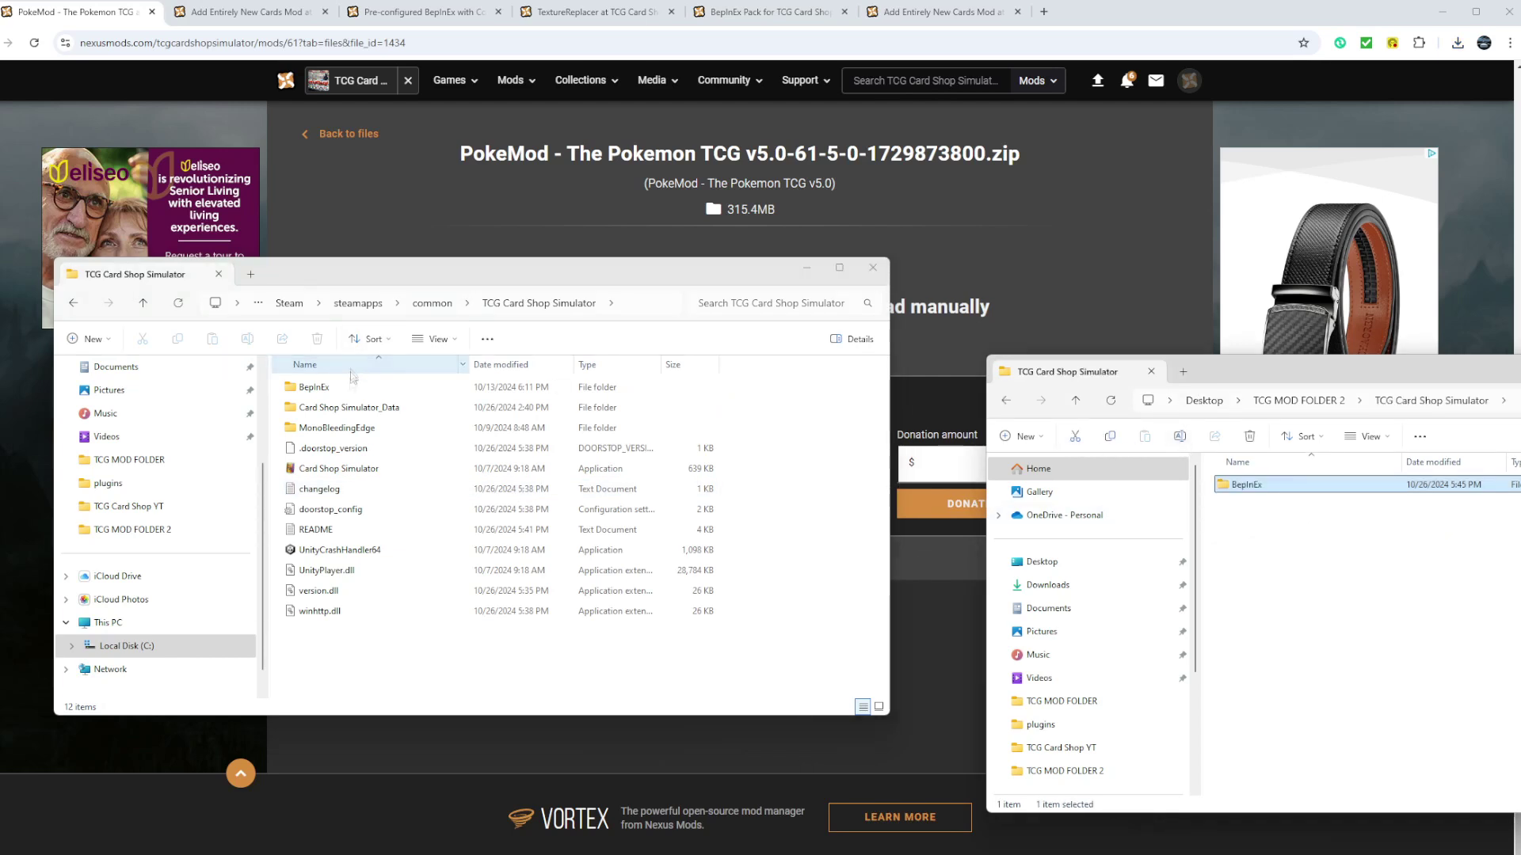
{"action": "double_click", "coordinate": [314, 386]}
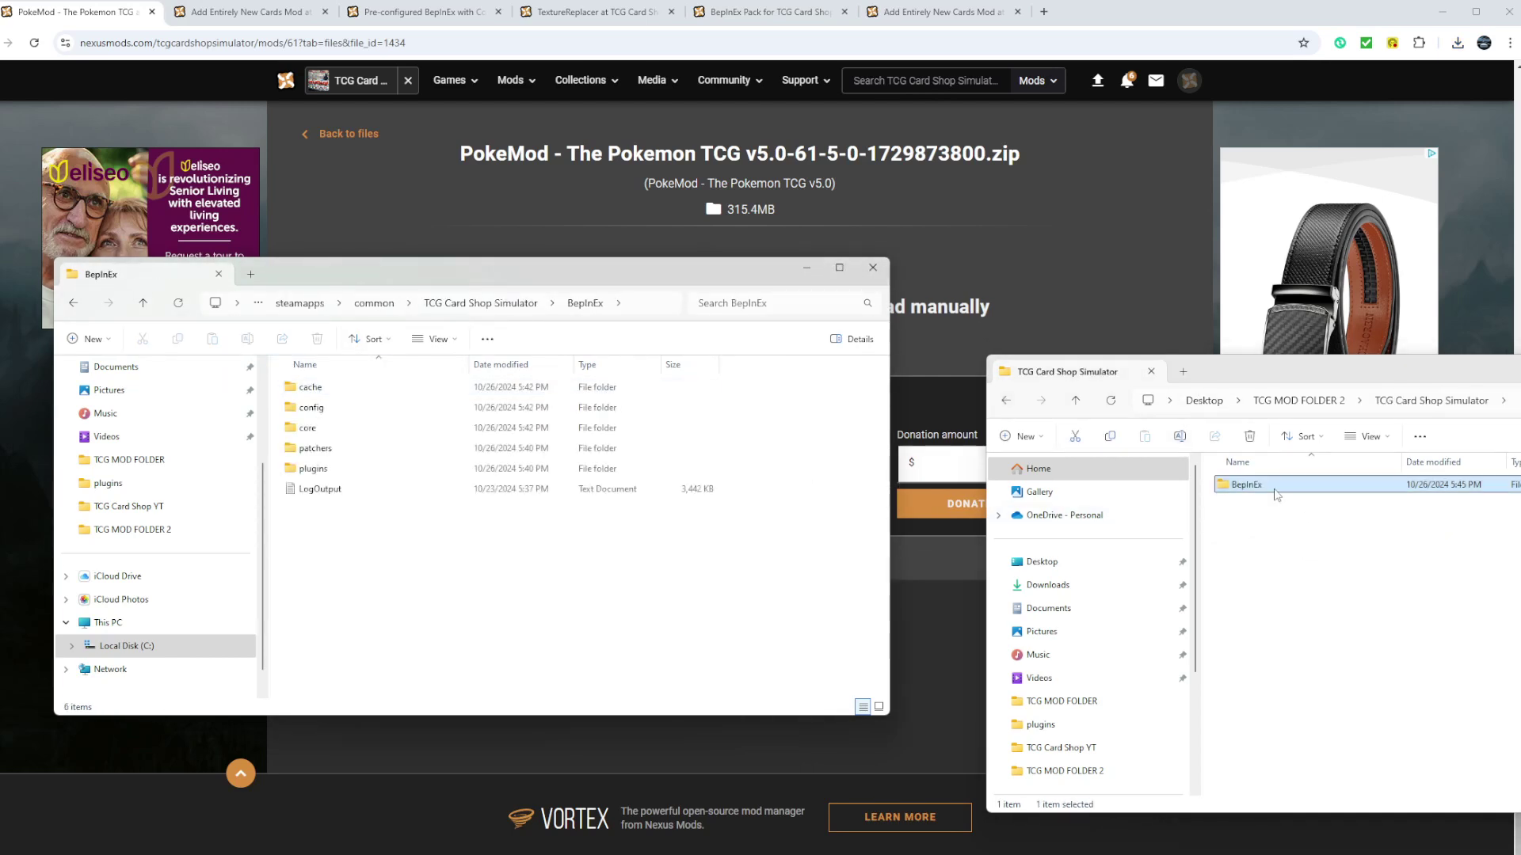
{"action": "double_click", "coordinate": [1246, 484]}
{"action": "mouse_move", "coordinate": [1265, 546]}
{"action": "left_mouse_down"}
{"action": "mouse_move", "coordinate": [1268, 483]}
{"action": "mouse_move", "coordinate": [716, 435]}
{"action": "left_mouse_up"}
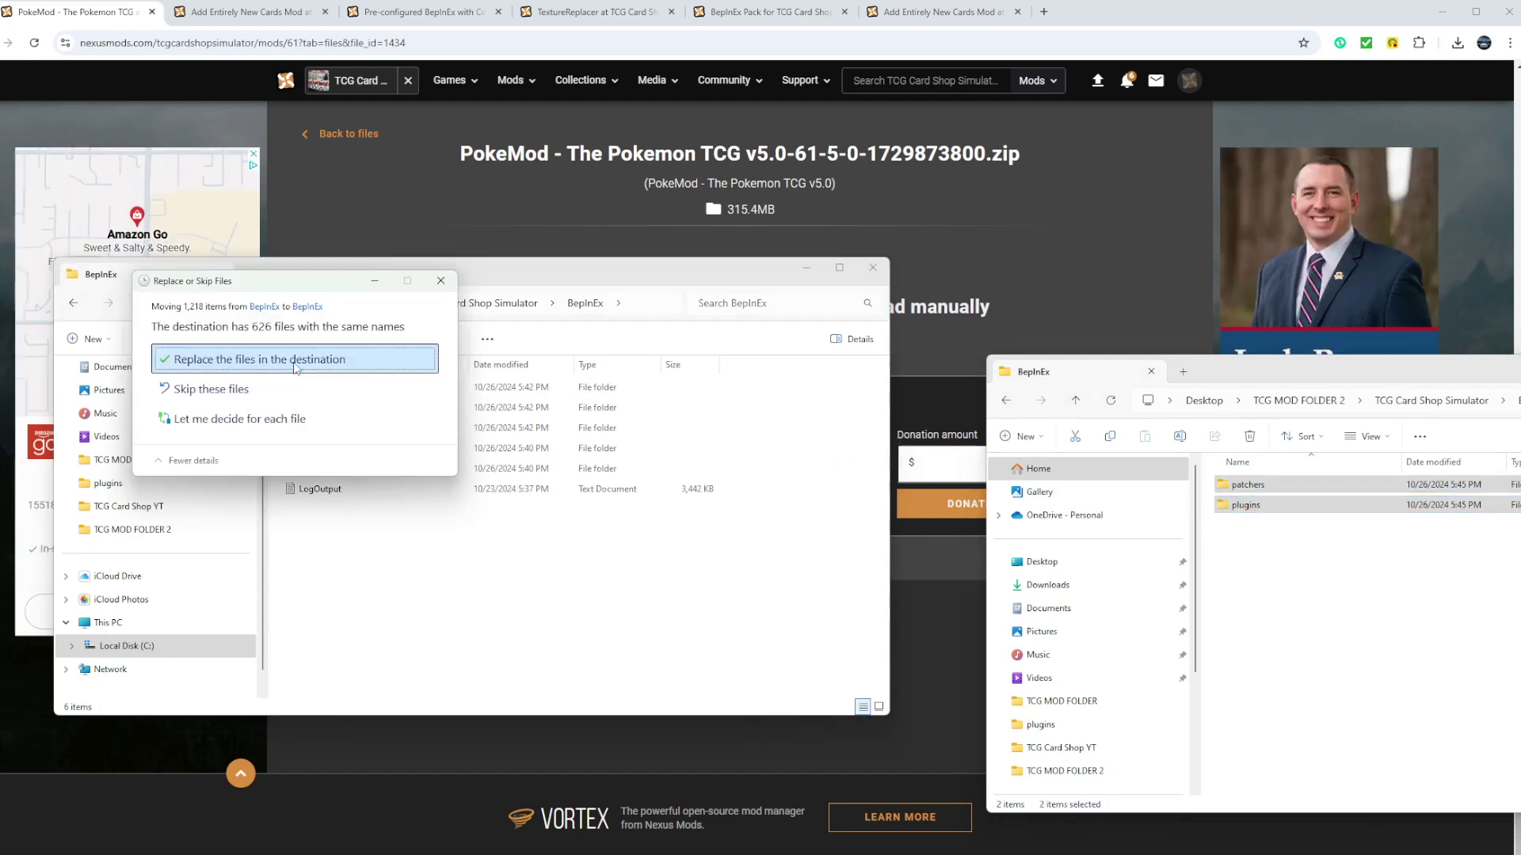
{"action": "left_click", "coordinate": [296, 362]}
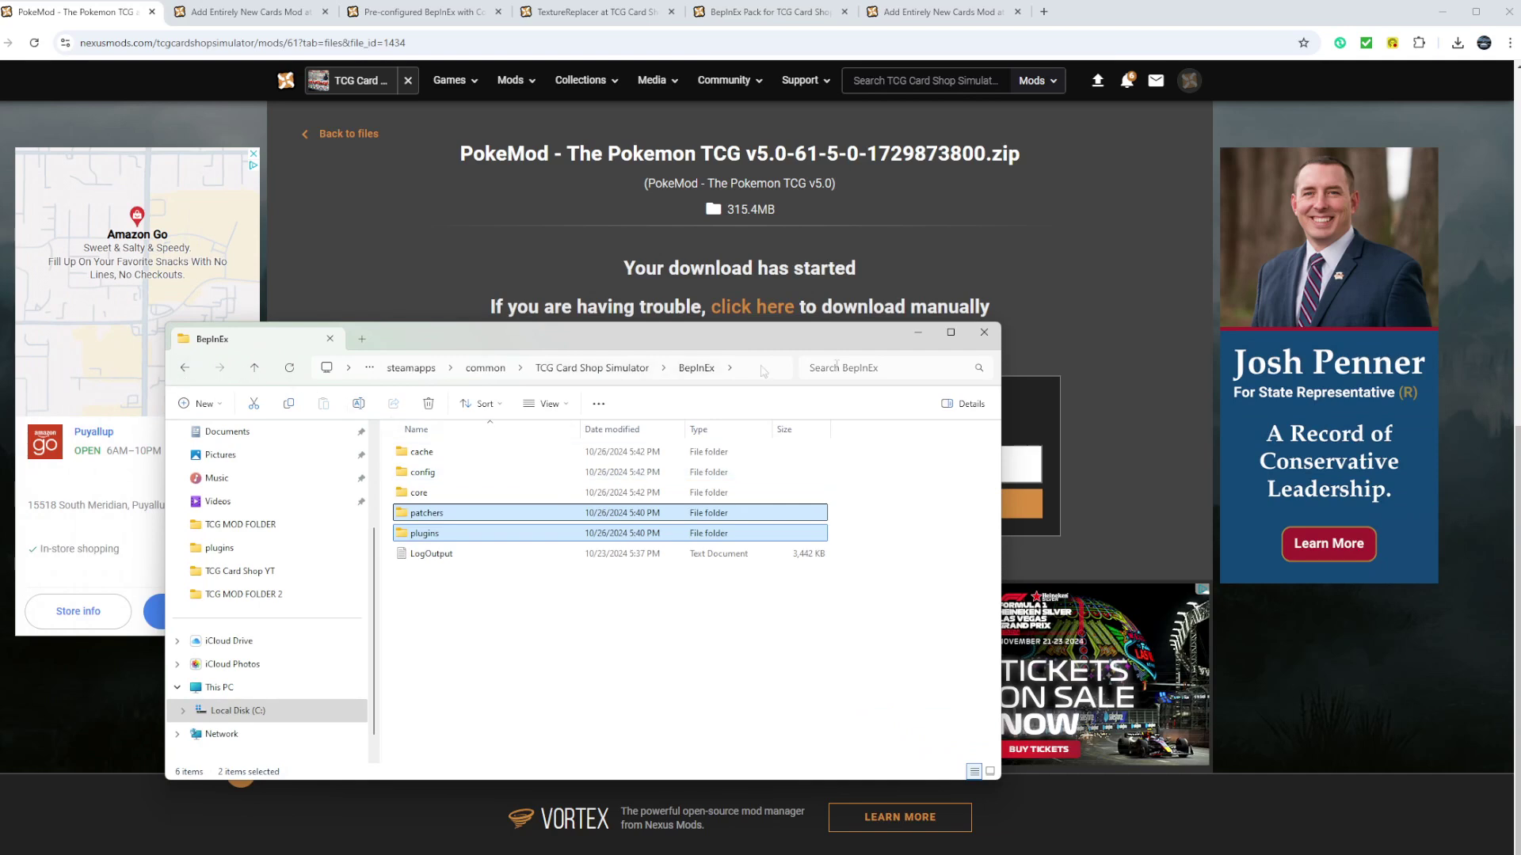
{"action": "left_click", "coordinate": [982, 334]}
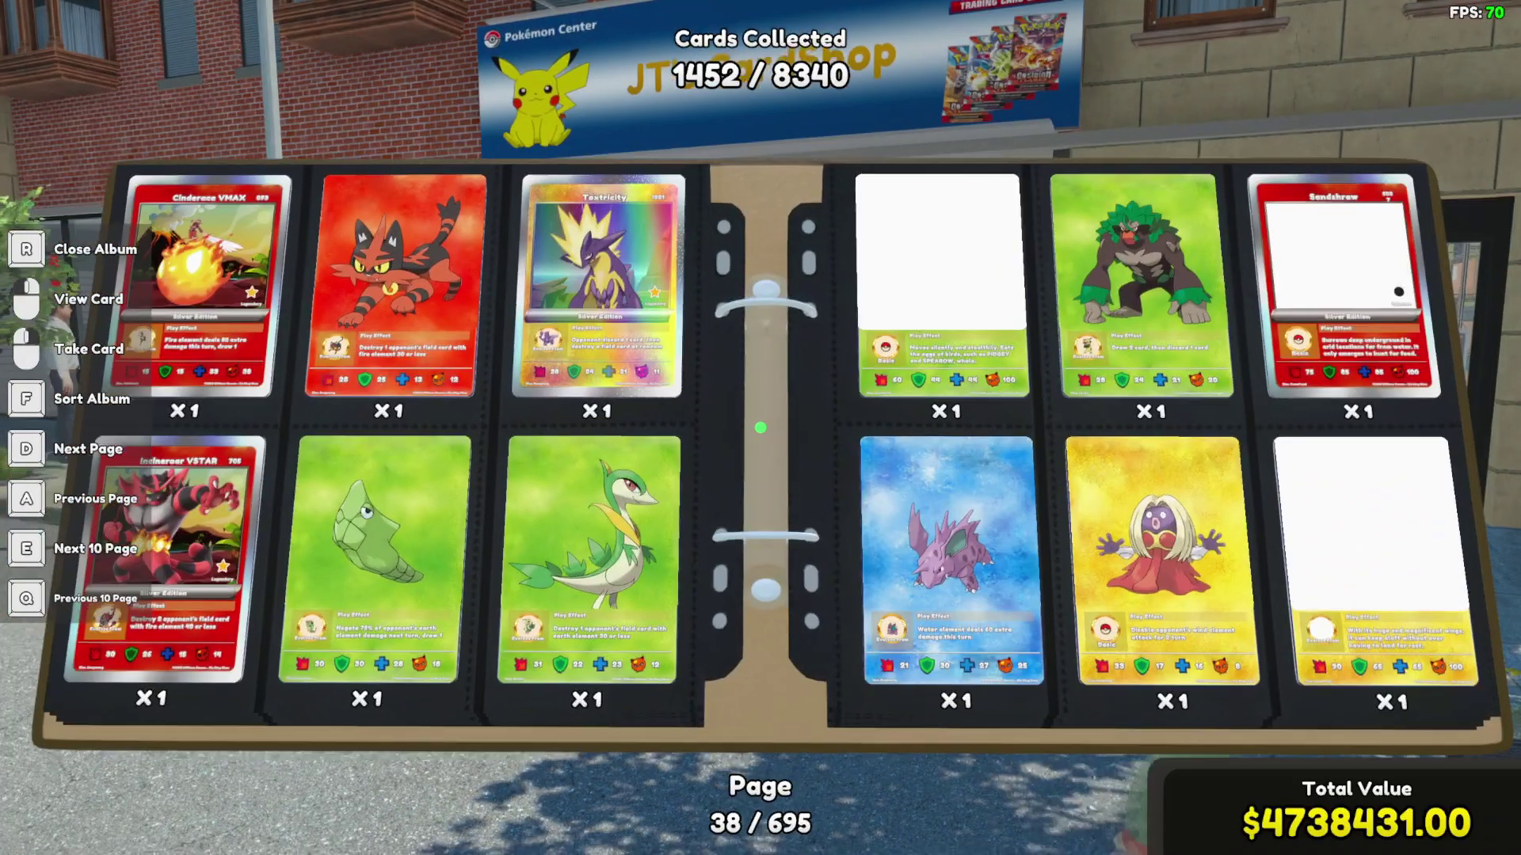